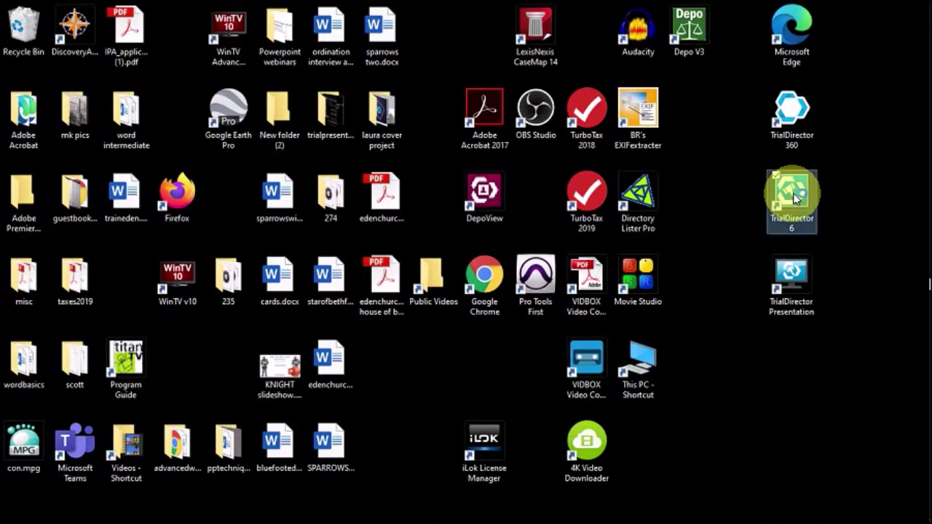
- Launch TrialDirector 6 and open the case wfcase from the default case location
double_click(796, 198)
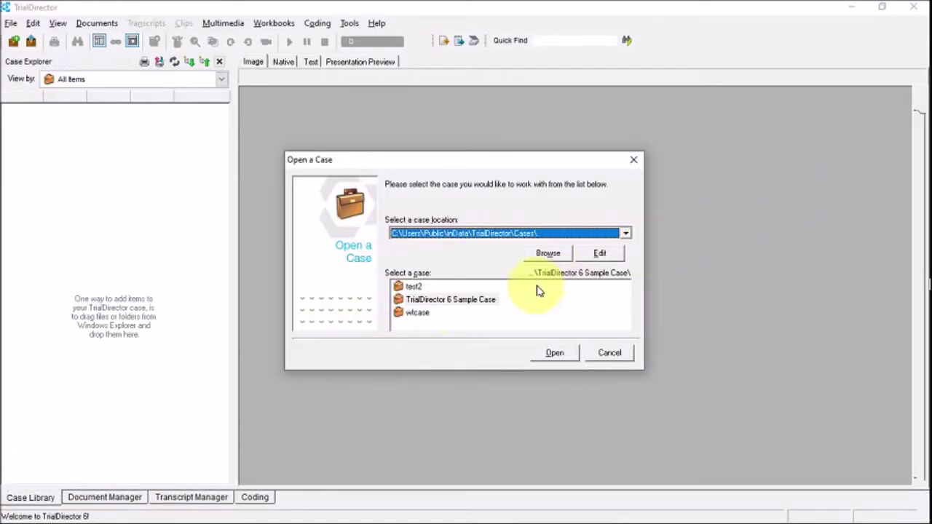
left_click(412, 314)
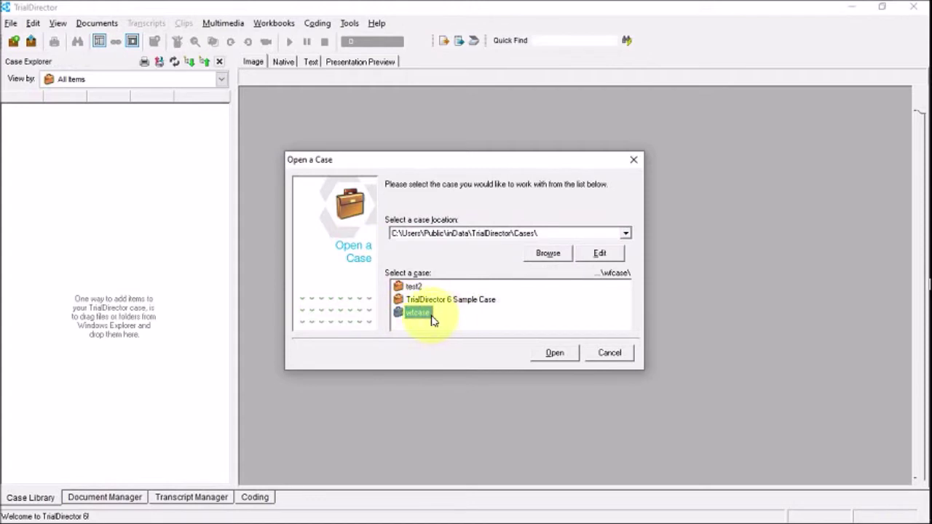
left_click(555, 355)
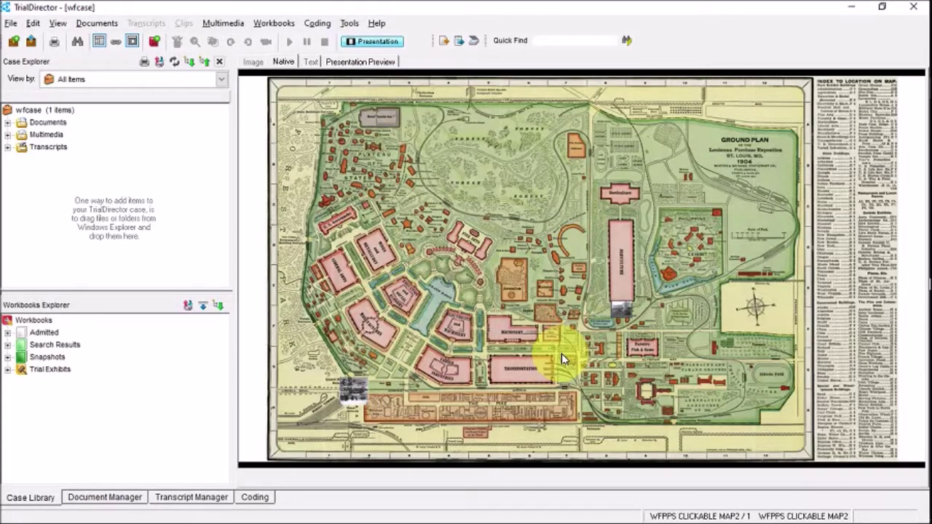
- Expand the Documents and Transcripts groups and the WFPPS CLICKABLE MAP2 document in the case tree
left_click(7, 122)
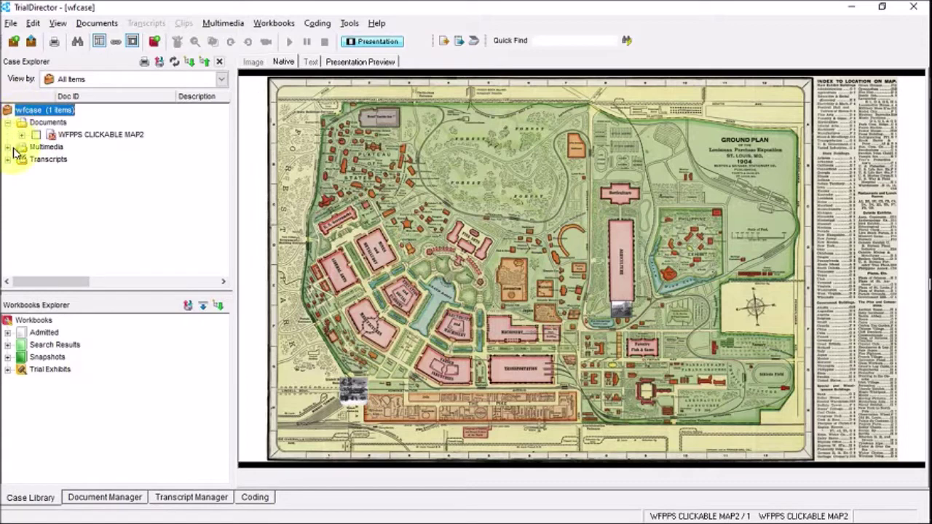
left_click(8, 159)
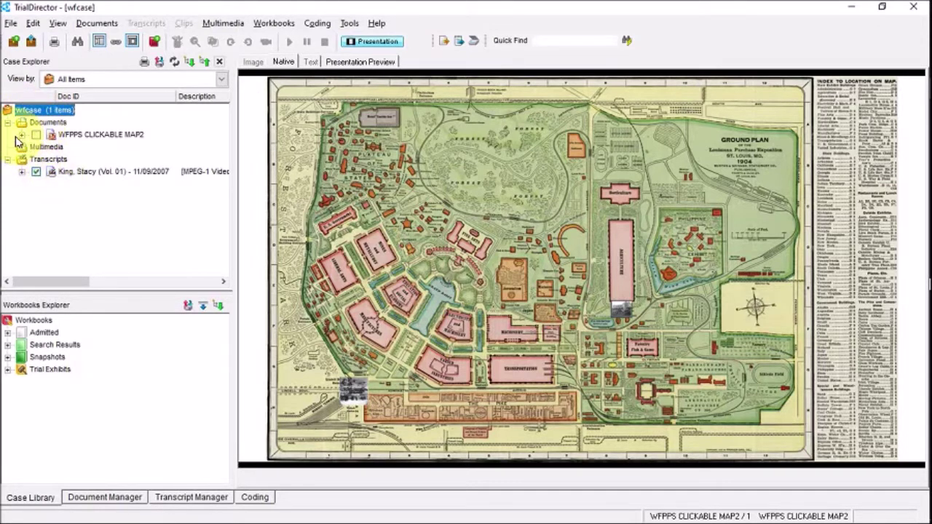
left_click(22, 135)
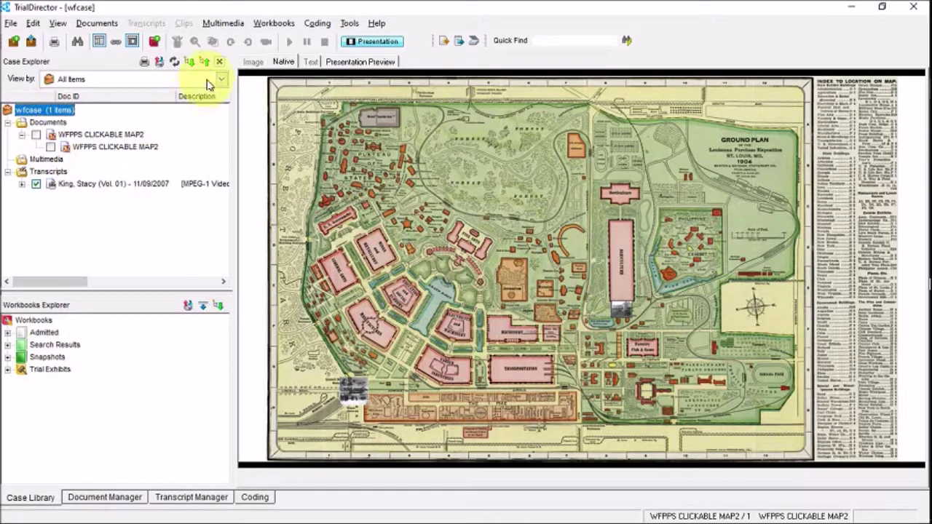
- Start importing new documents by manual selection and browse to the mk pics folder on the Desktop
left_click(102, 23)
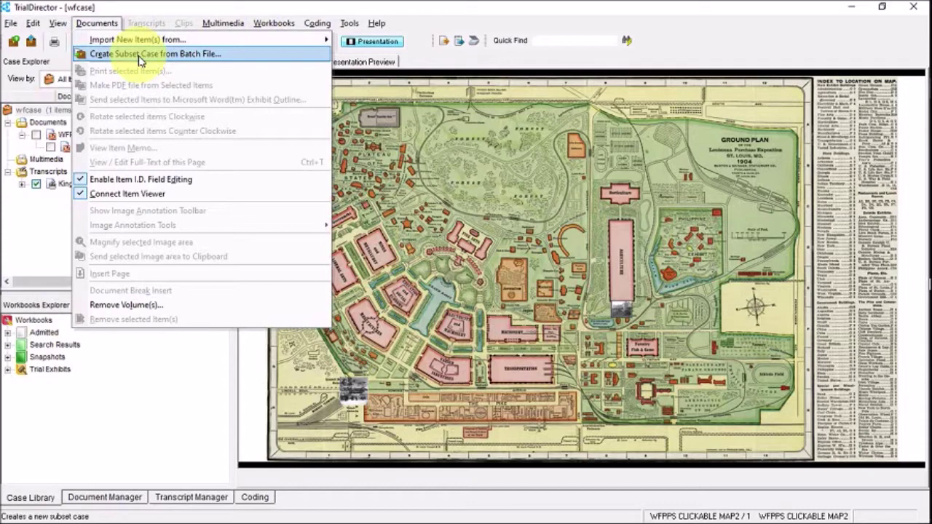
mouse_move(182, 39)
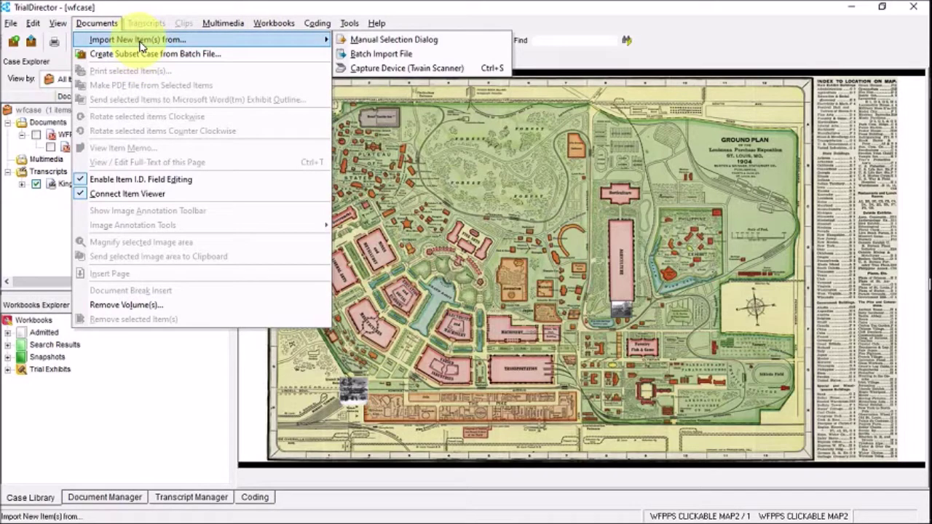
left_click(381, 41)
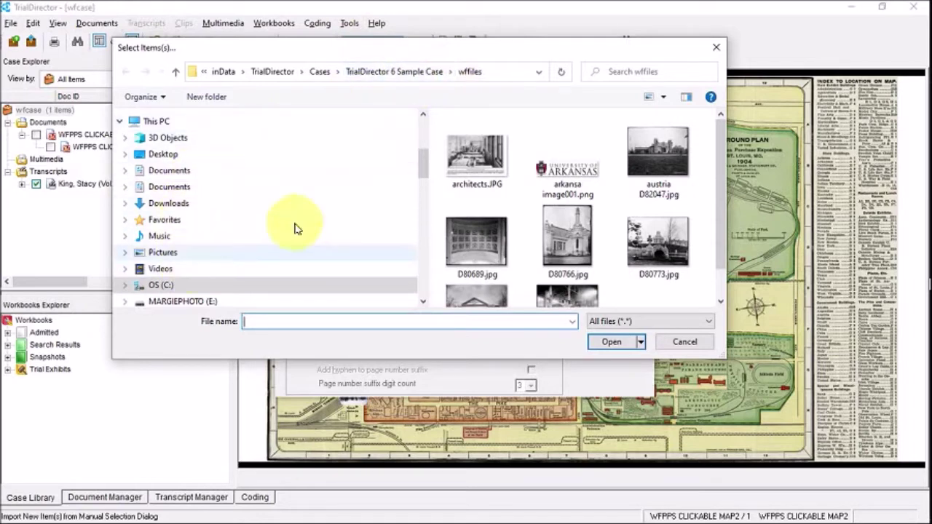
left_click_drag(425, 171, 423, 129)
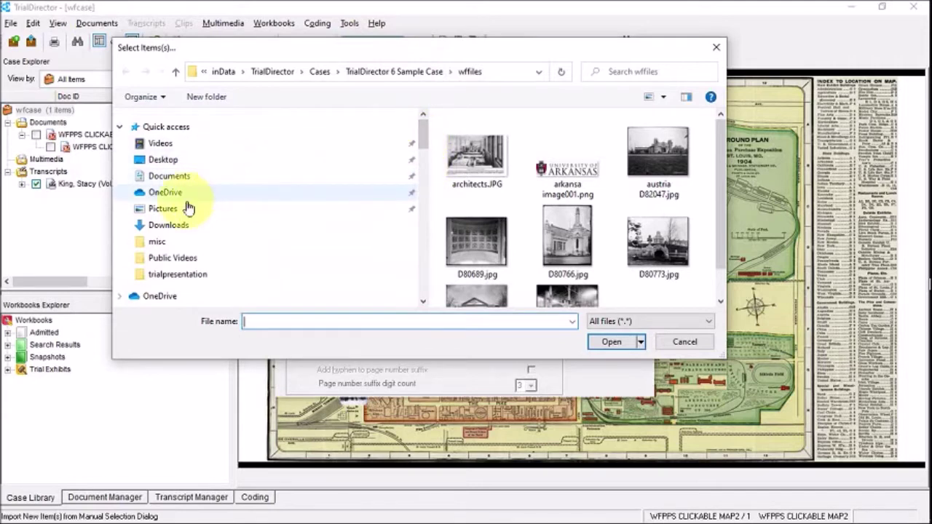
left_click(168, 162)
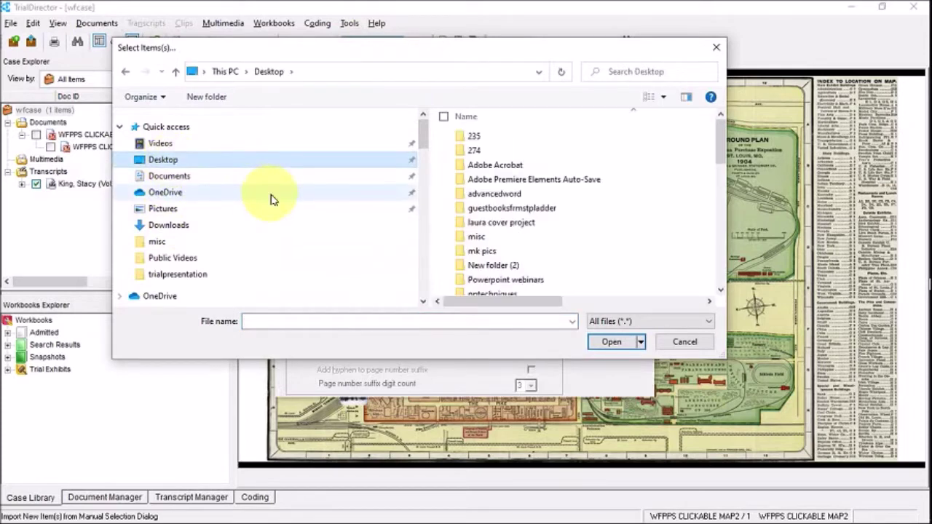
scroll(542, 248, "down", 3)
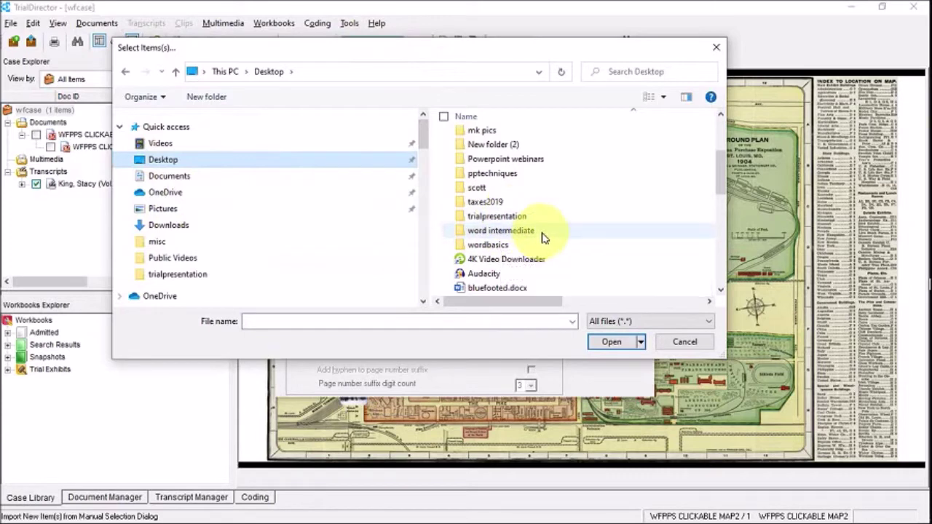
scroll(543, 238, "up", 2)
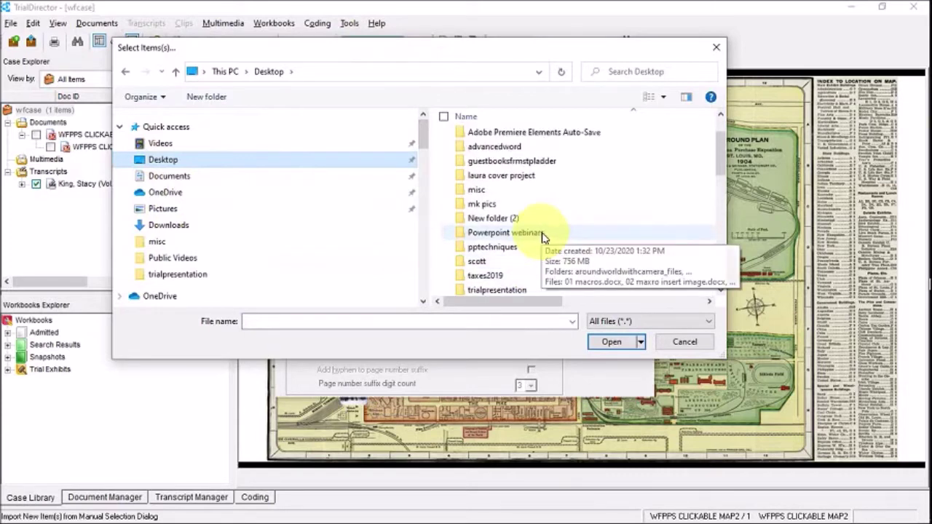
left_click(490, 207)
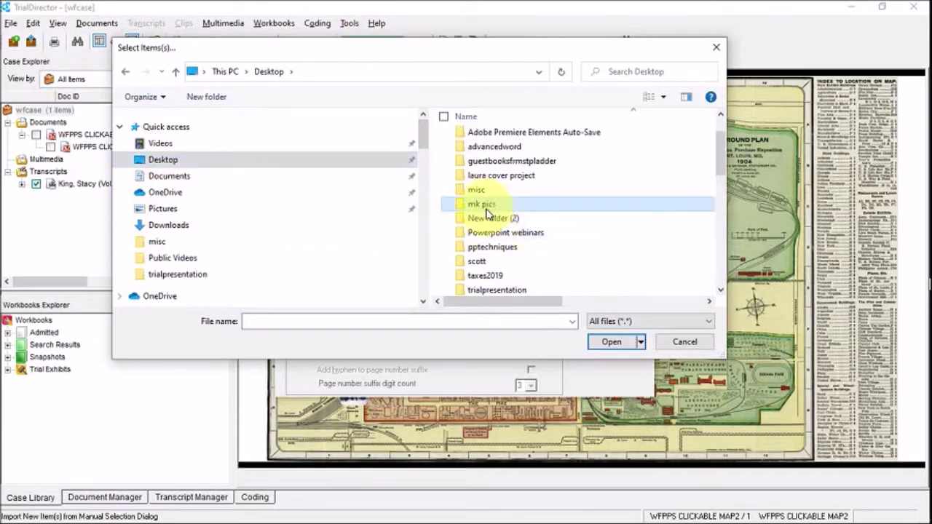
double_click(487, 210)
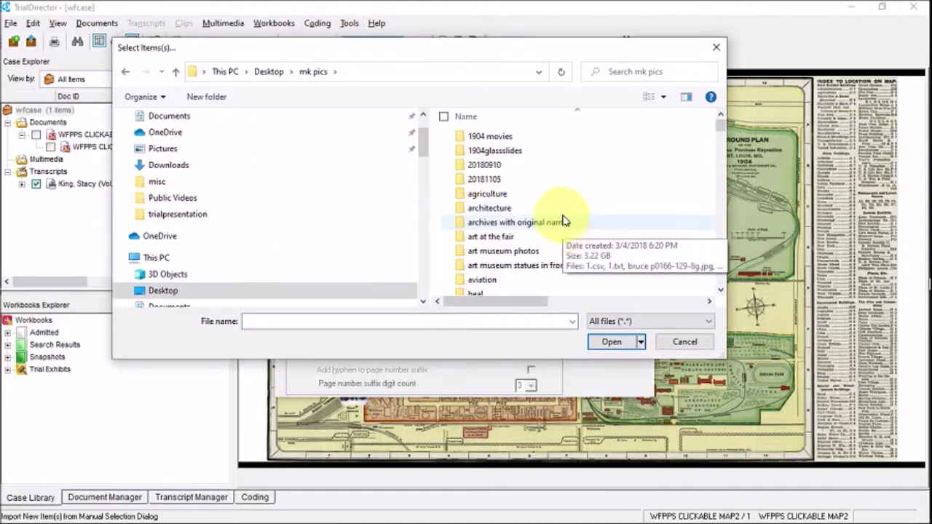
- Choose the image D09481.jpg in the bird cage folder as the item for import
scroll(565, 218, "down", 1)
scroll(565, 219, "down", 1)
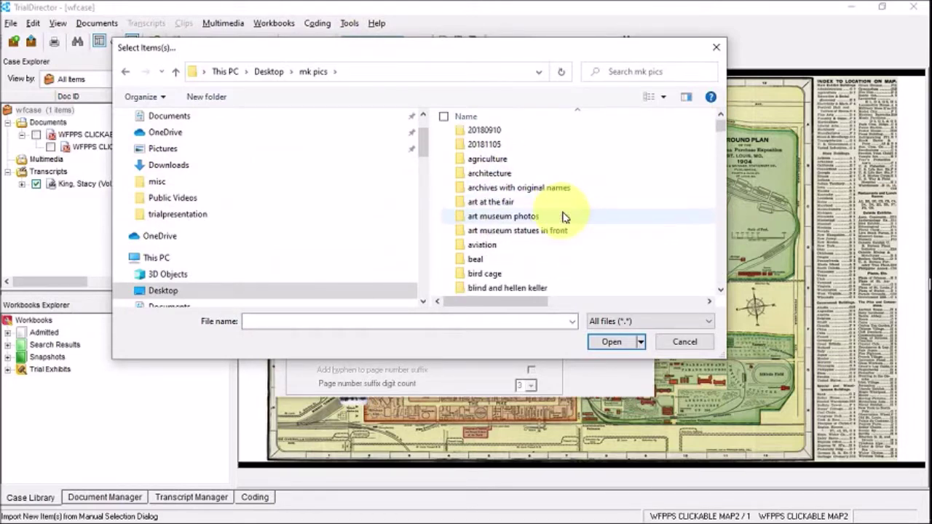
scroll(565, 215, "down", 1)
scroll(570, 208, "down", 1)
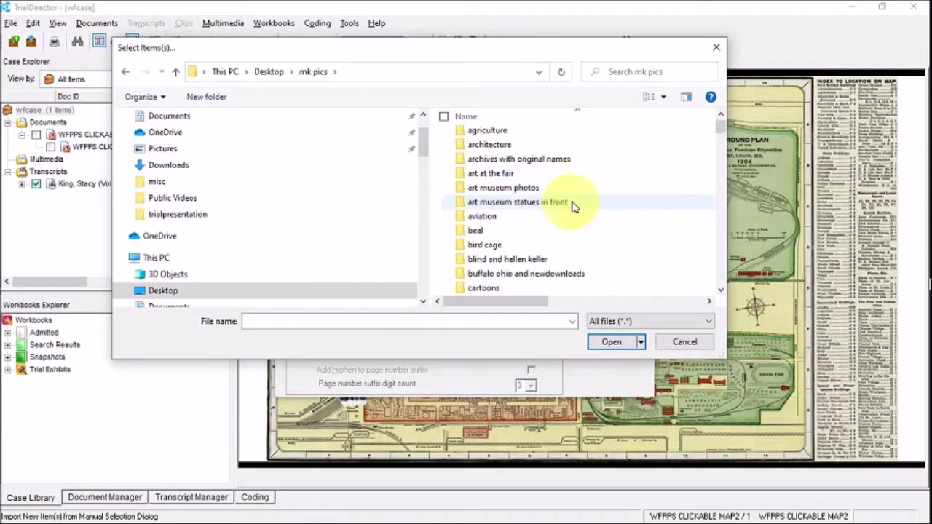
scroll(572, 206, "down", 3)
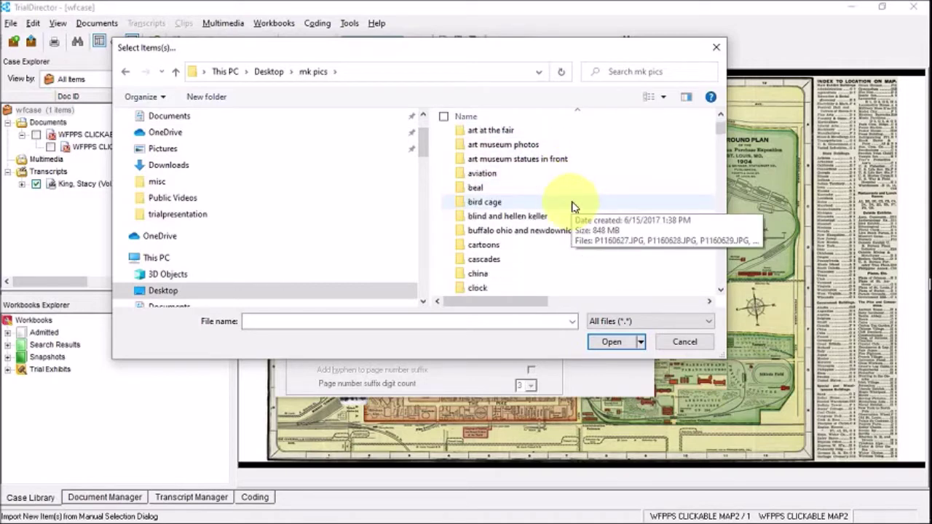
double_click(482, 202)
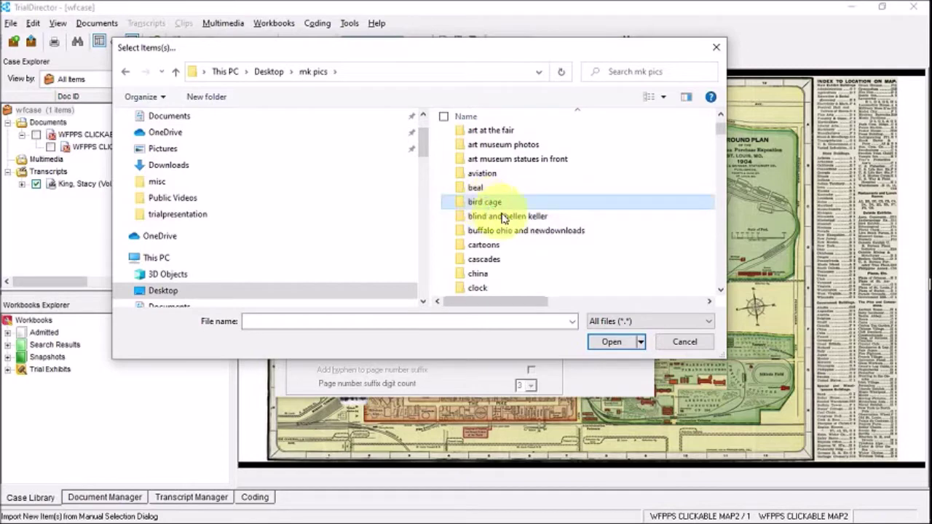
left_click(492, 162)
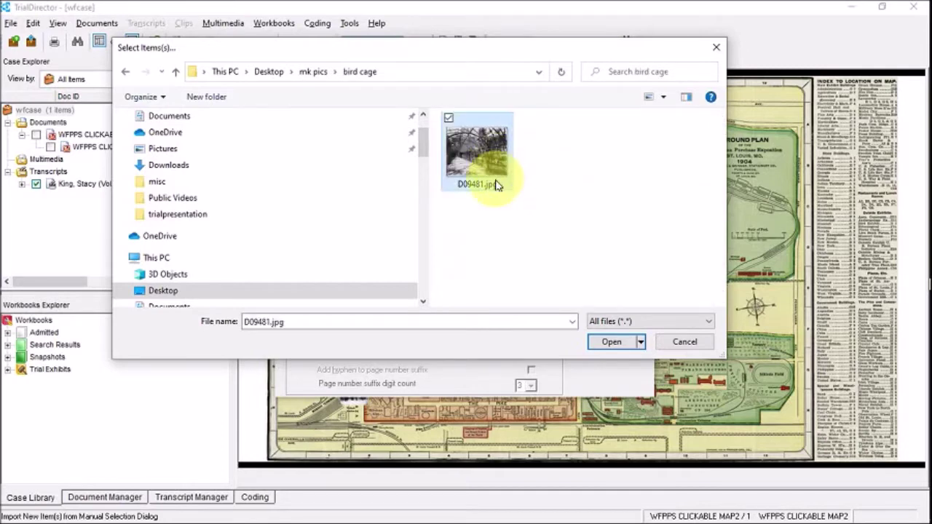
left_click(610, 348)
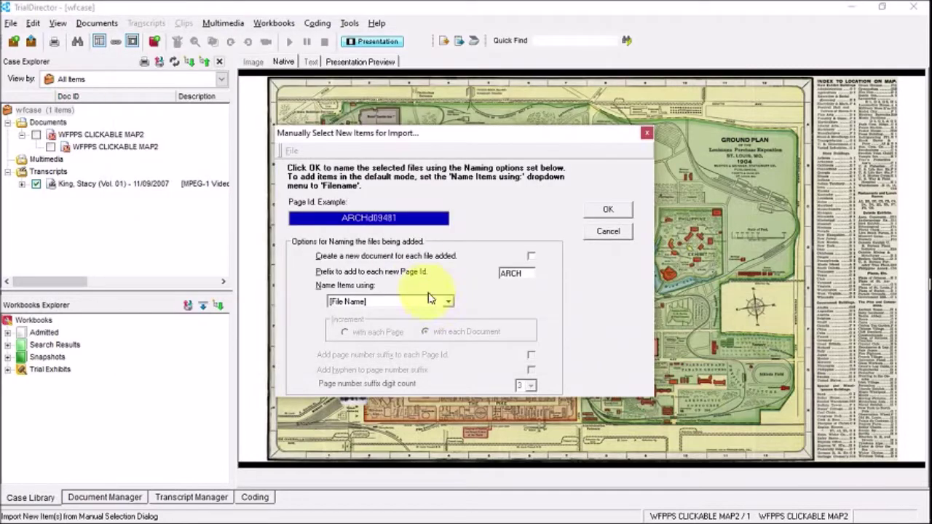
- Set the prefix for each new Page Id to CAGE and import the bird cage image into the case
double_click(528, 273)
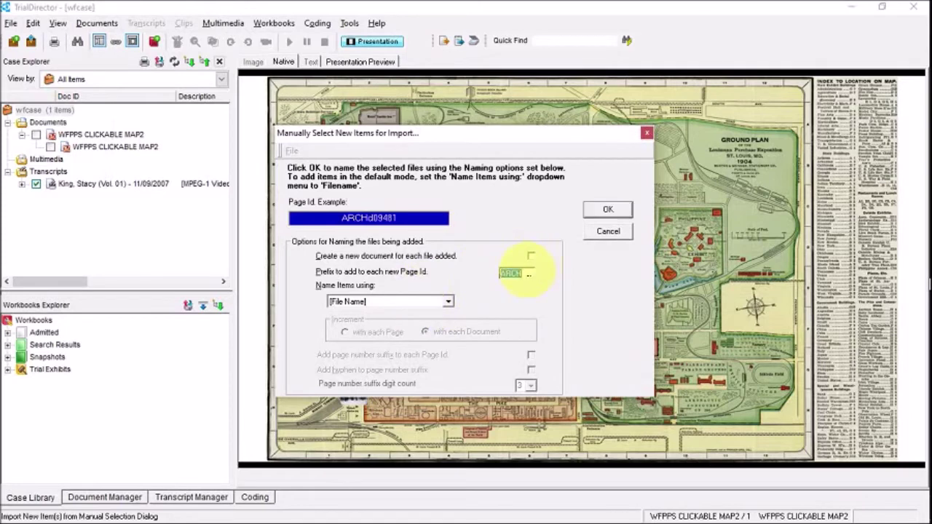
type("CAGE")
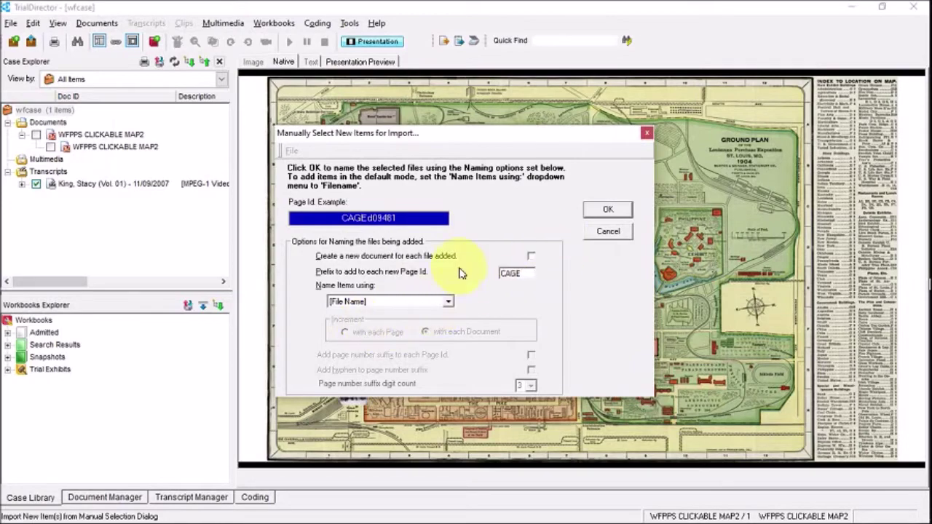
left_click(605, 209)
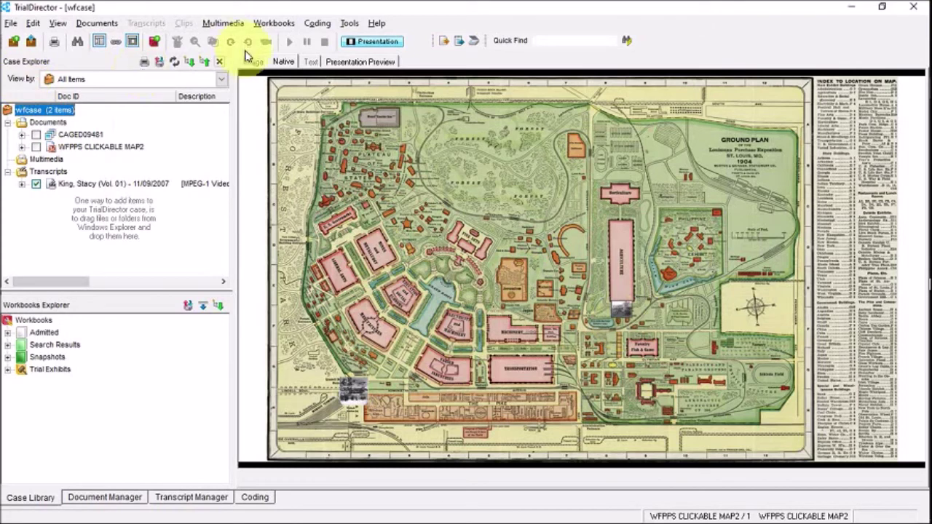
- Start another manual-selection import and choose the image D80820.jpg from the cascades folder in mk pics
left_click(110, 24)
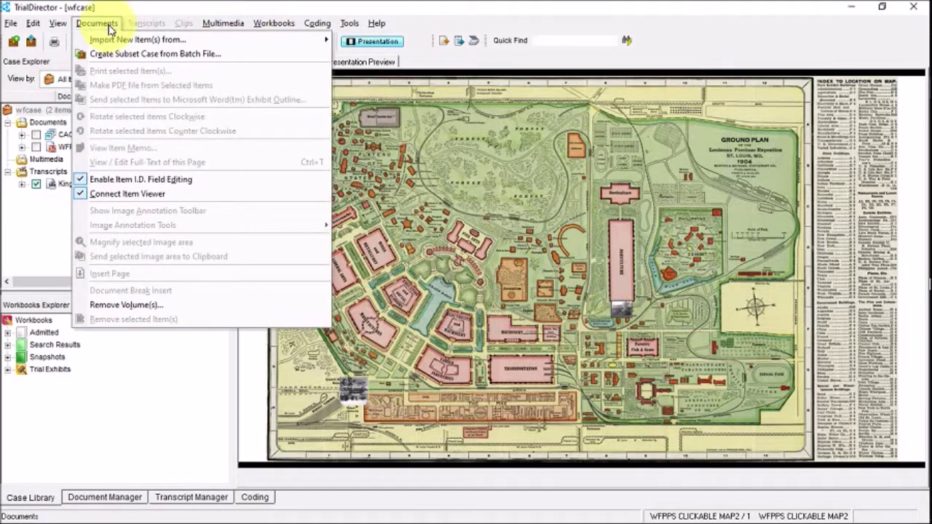
mouse_move(124, 40)
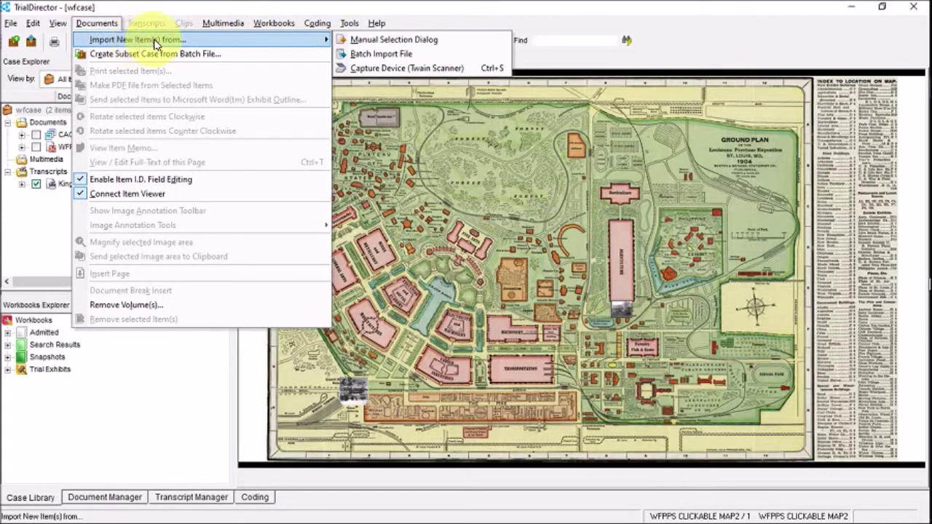
left_click(347, 44)
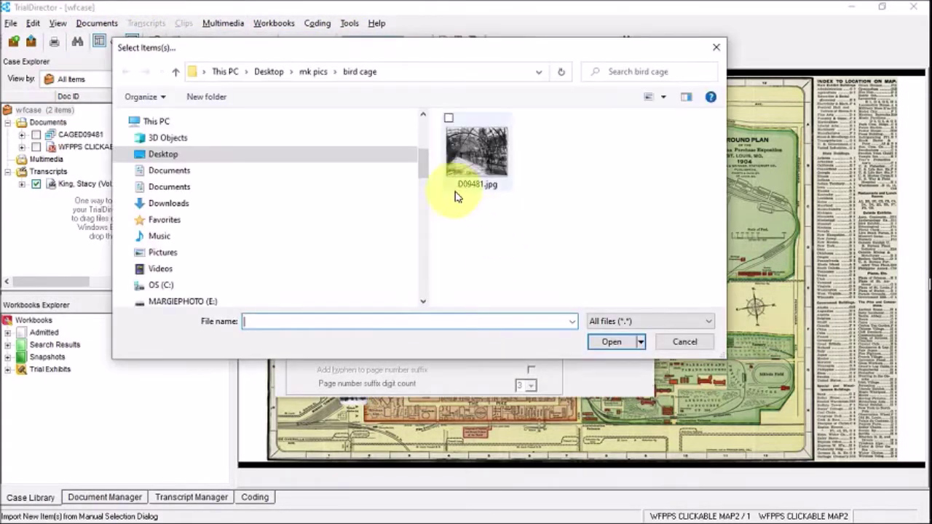
left_click(316, 72)
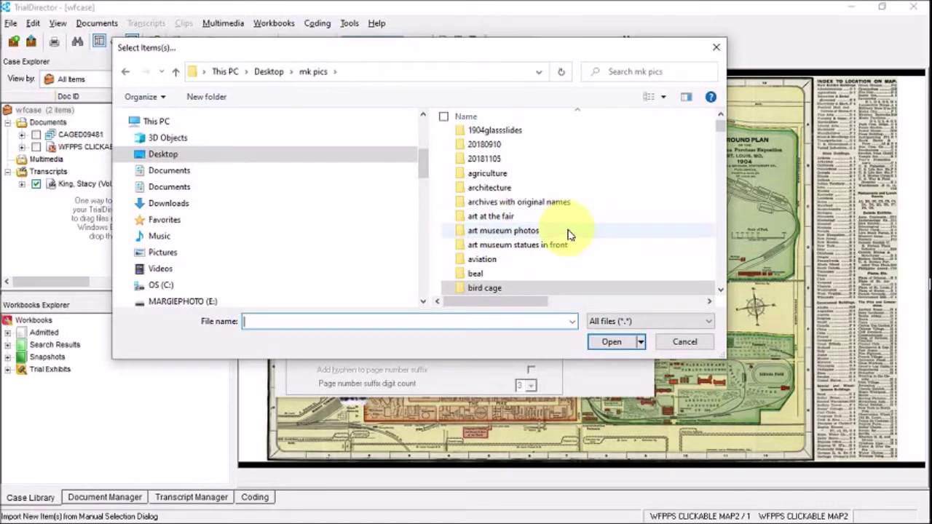
scroll(566, 233, "down", 2)
scroll(570, 234, "down", 3)
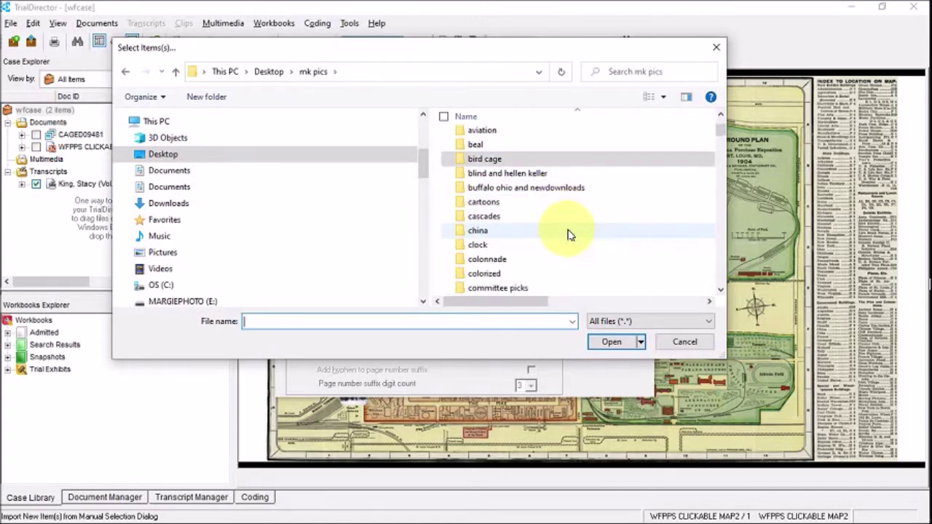
left_click(498, 220)
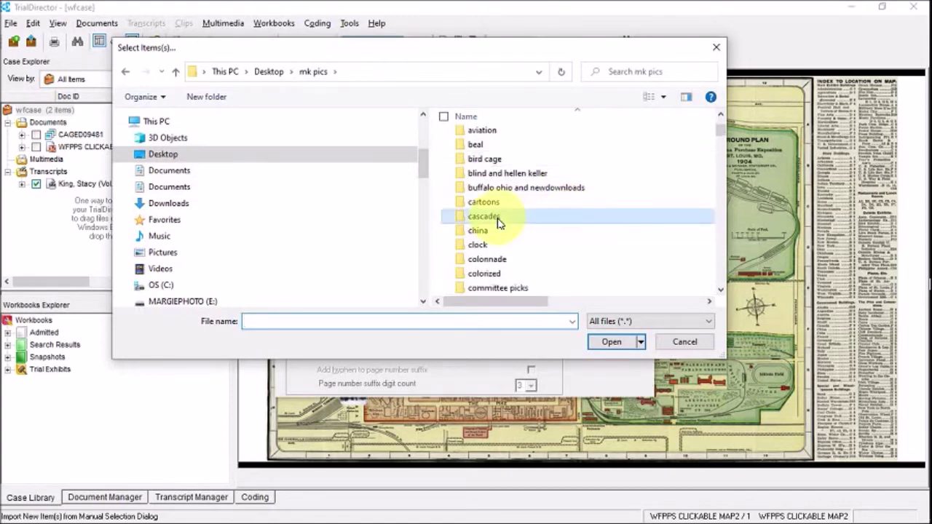
double_click(499, 221)
left_click(474, 154)
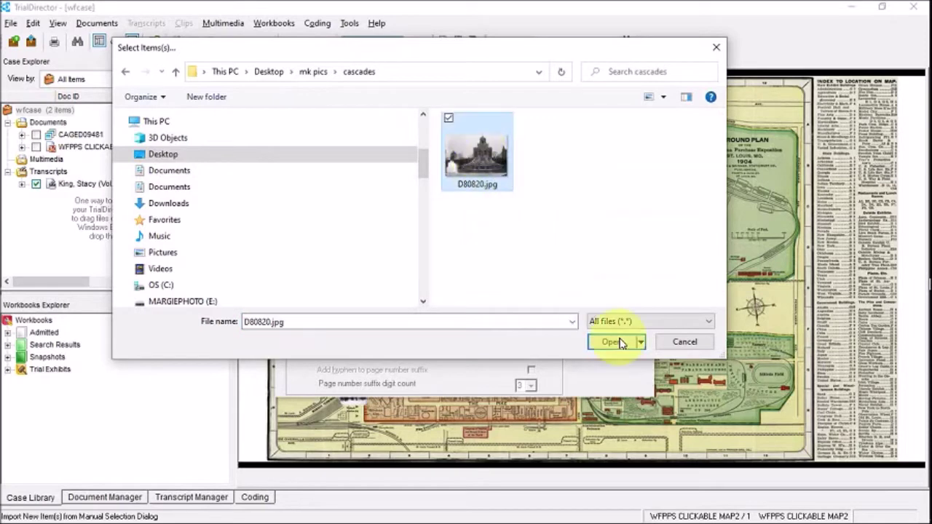
left_click(611, 342)
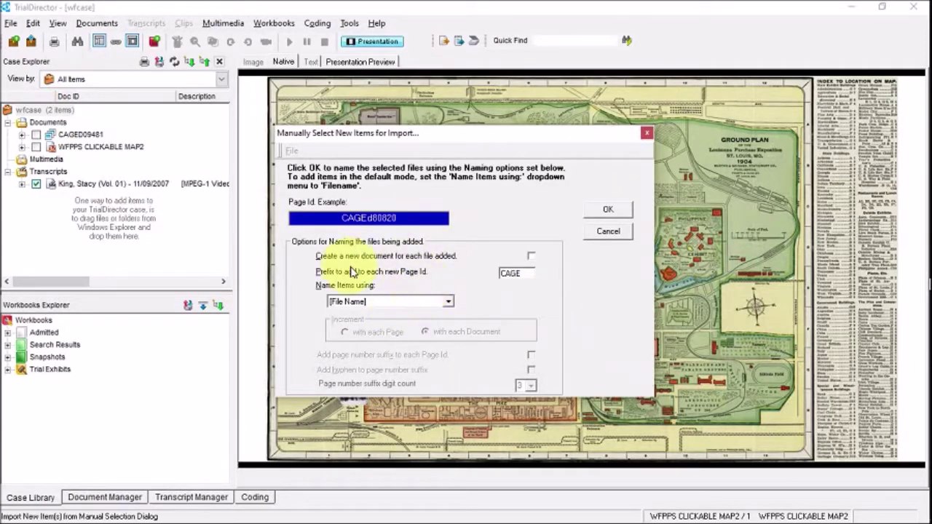
- Set the prefix for each new Page Id to CASCADES and import the cascades image into the case
double_click(530, 277)
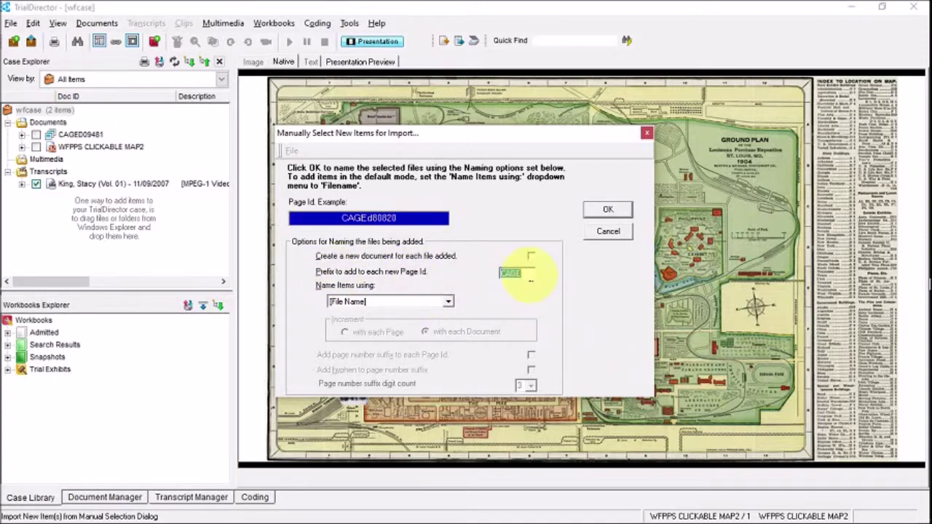
type("CA")
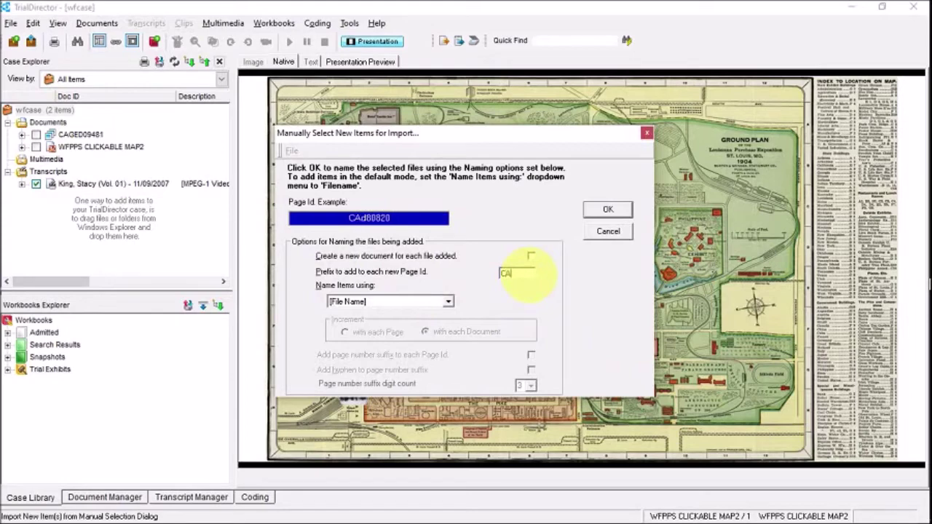
type("SCADES")
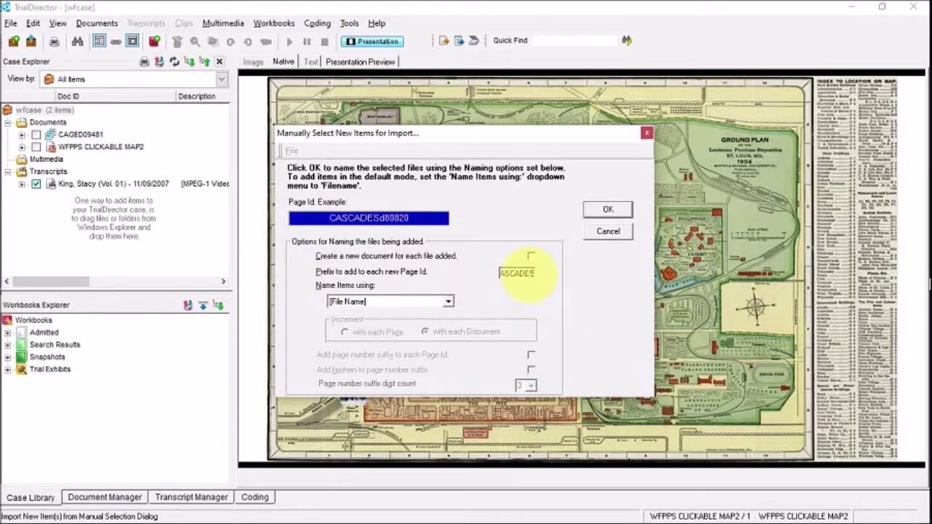
left_click(606, 210)
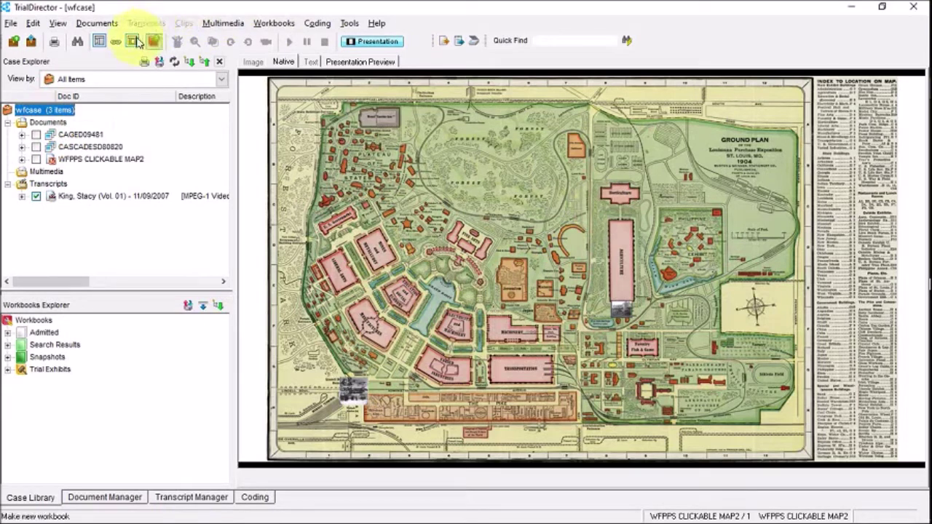
- Start another import of new items by manual selection and open the committee picks folder in mk pics
left_click(90, 23)
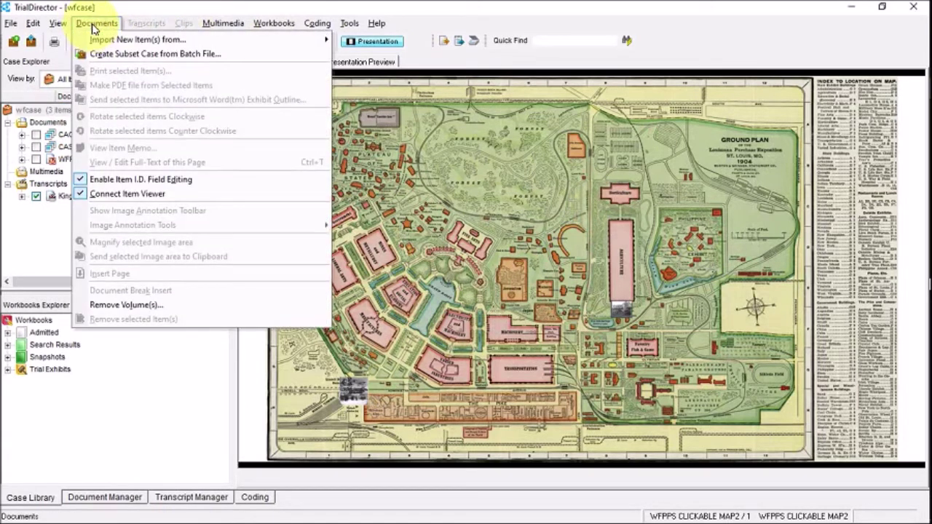
mouse_move(121, 38)
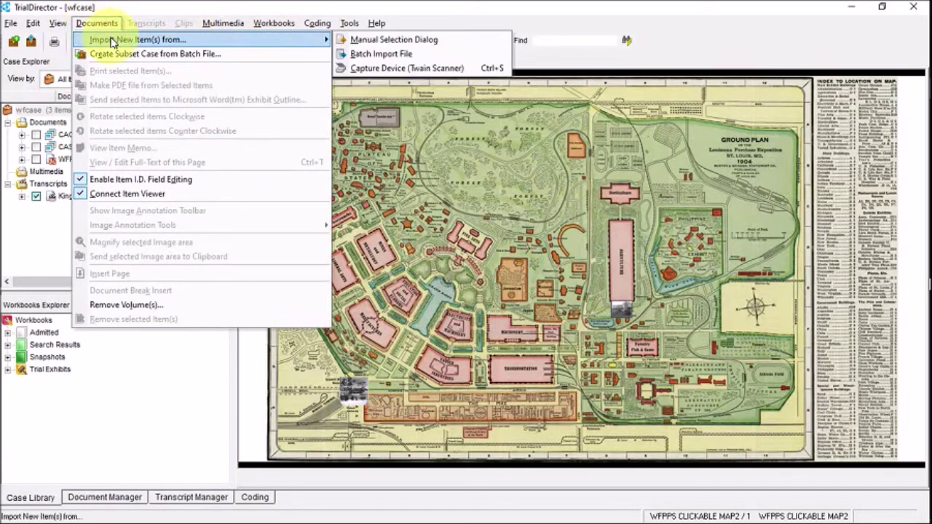
left_click(348, 42)
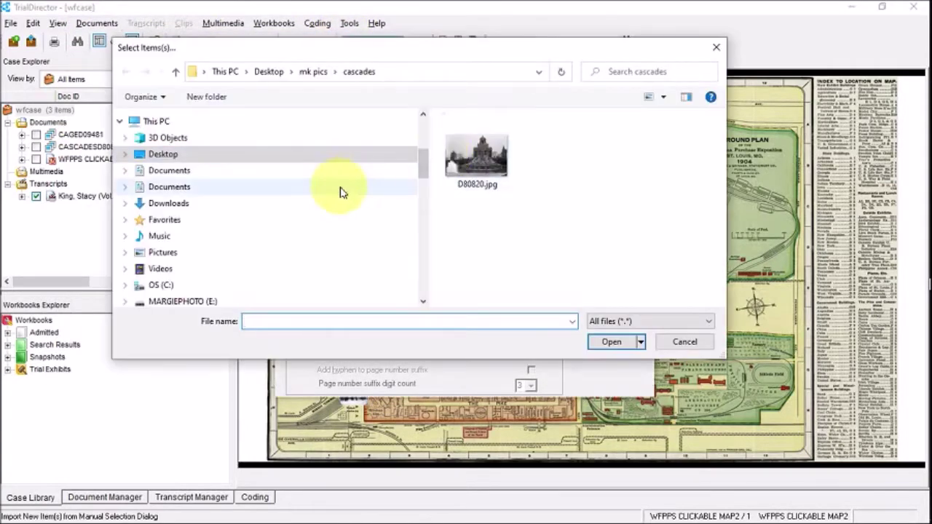
left_click(315, 75)
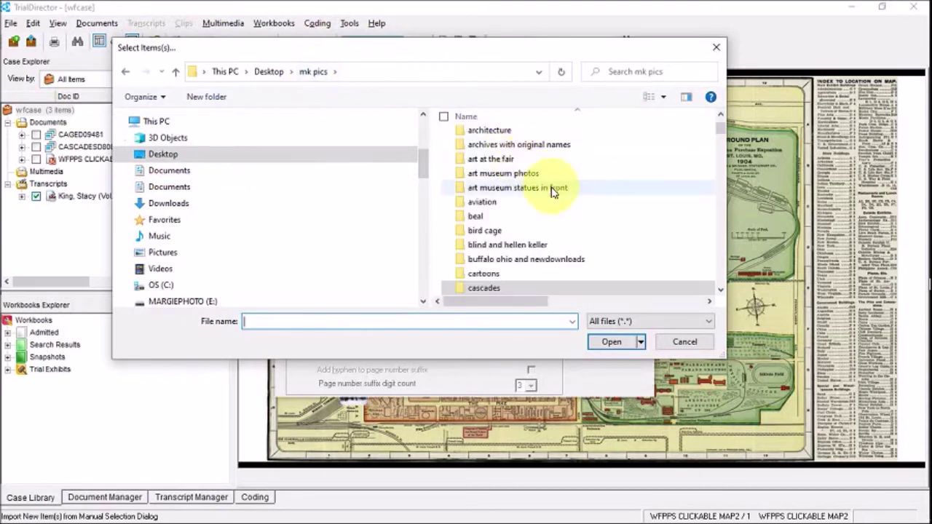
scroll(551, 191, "down", 1)
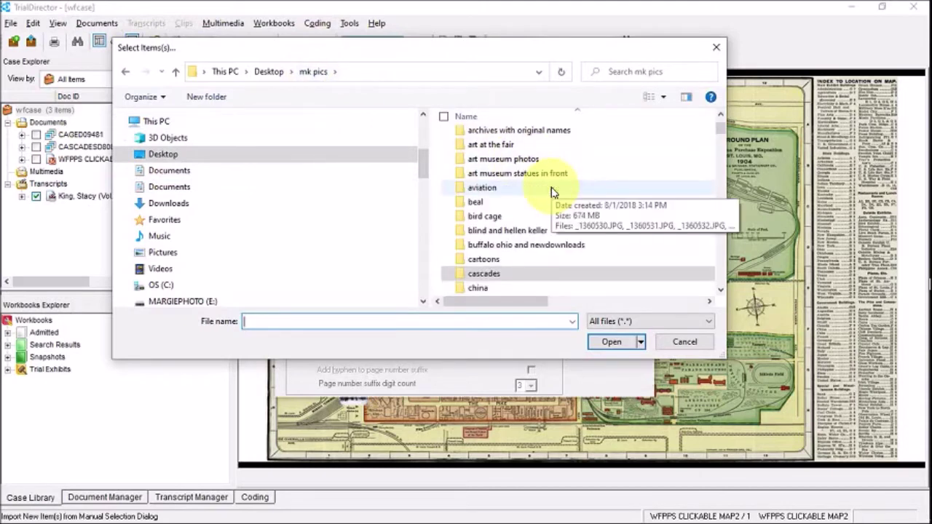
scroll(552, 191, "down", 8)
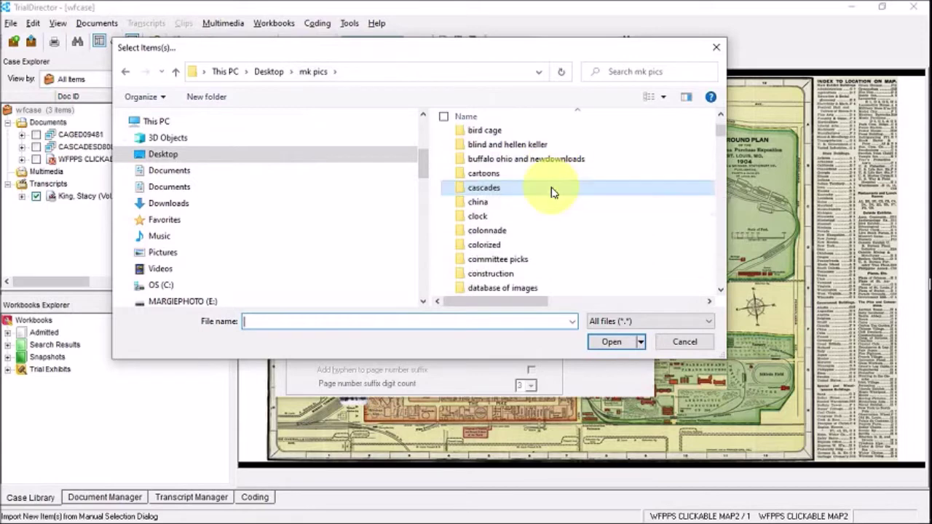
scroll(551, 192, "down", 3)
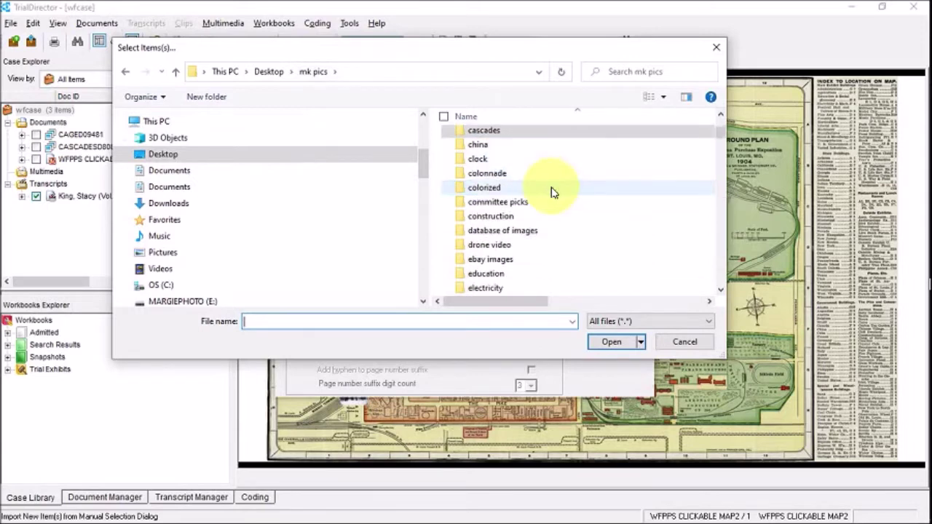
scroll(551, 191, "down", 1)
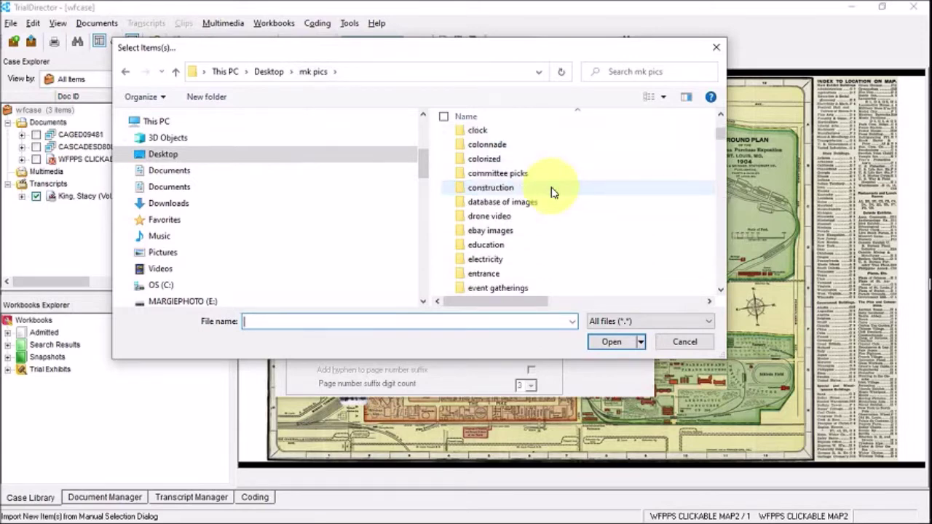
double_click(503, 176)
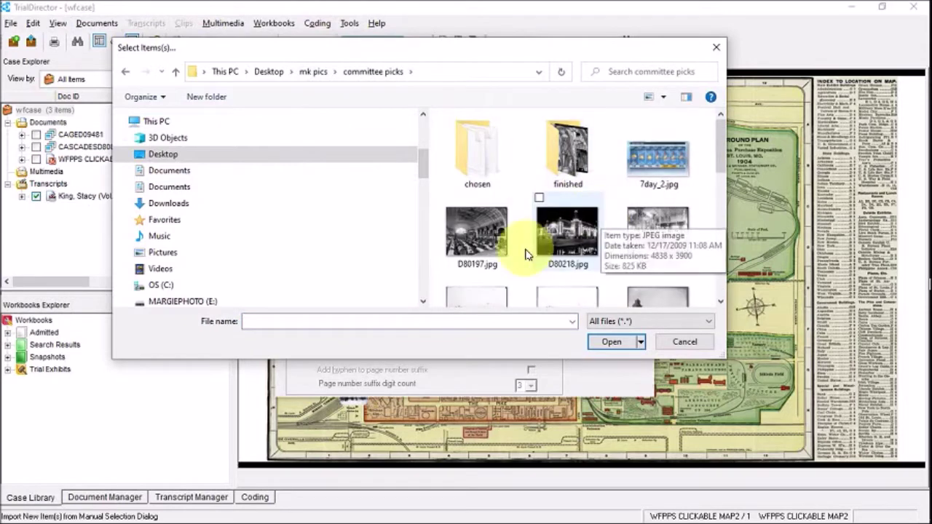
- Select the images D80197, D80218, D80315, D80438 (1), D80438, D80549, D80841, D80925 and D80980 (1) together in the committee picks folder
left_click(474, 229)
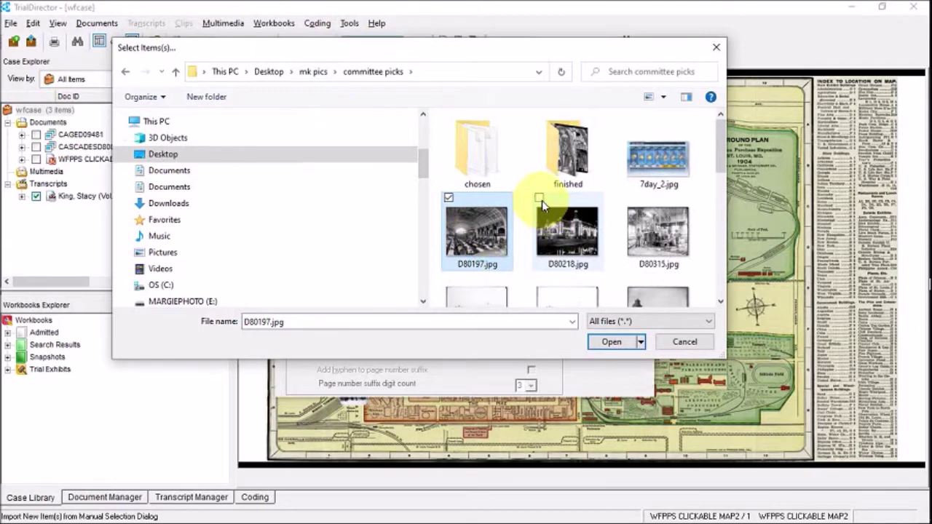
left_click(539, 198)
left_click(630, 201)
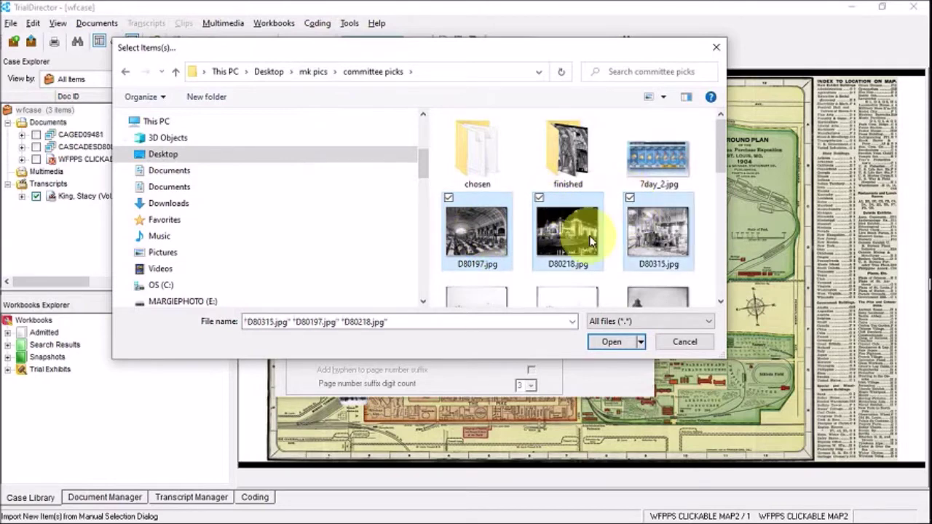
scroll(582, 233, "down", 2)
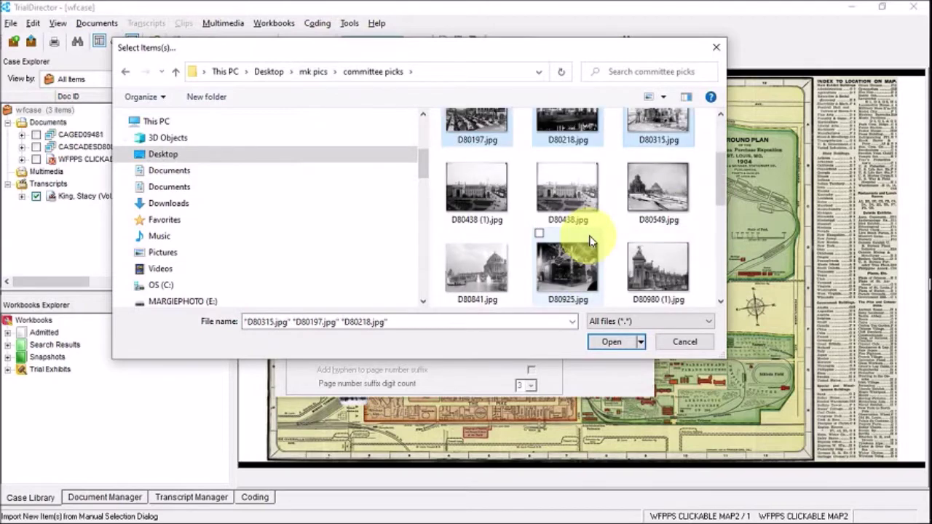
left_click(464, 162)
left_click(541, 160)
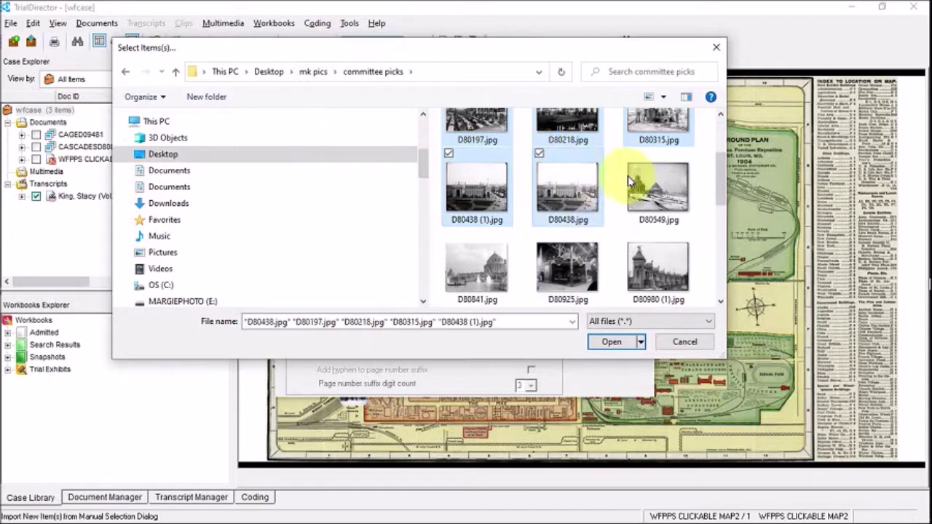
left_click(632, 157)
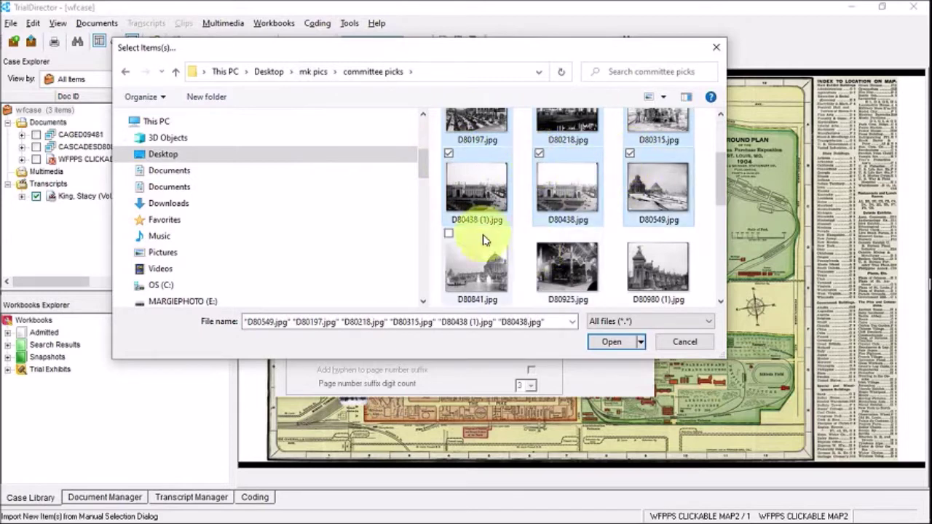
left_click(449, 235)
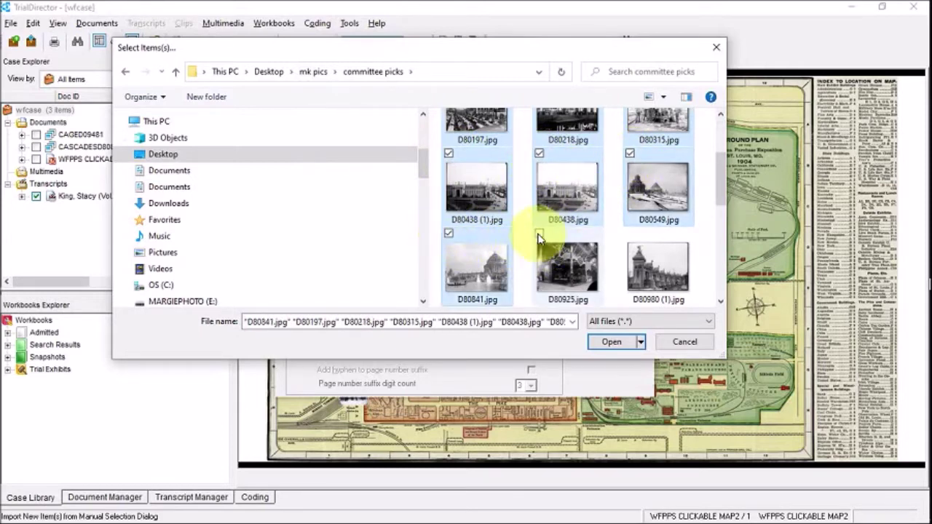
left_click(558, 240)
left_click(628, 234)
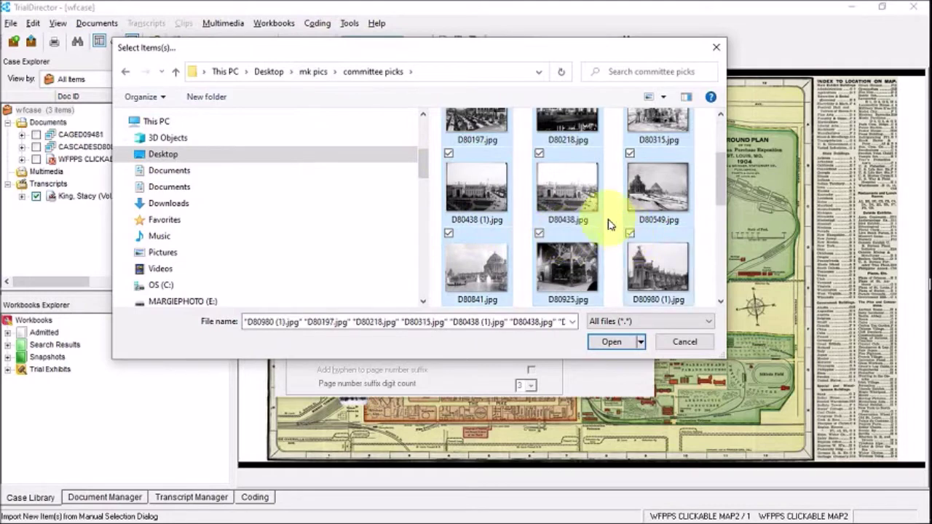
- Add D80980.jpg, D81055.jpg, D84317.jpg and toy exhibit D80443-Edit-2.jpg to the selection and accept all the chosen images as items for import
scroll(607, 210, "down", 5)
scroll(607, 211, "up", 2)
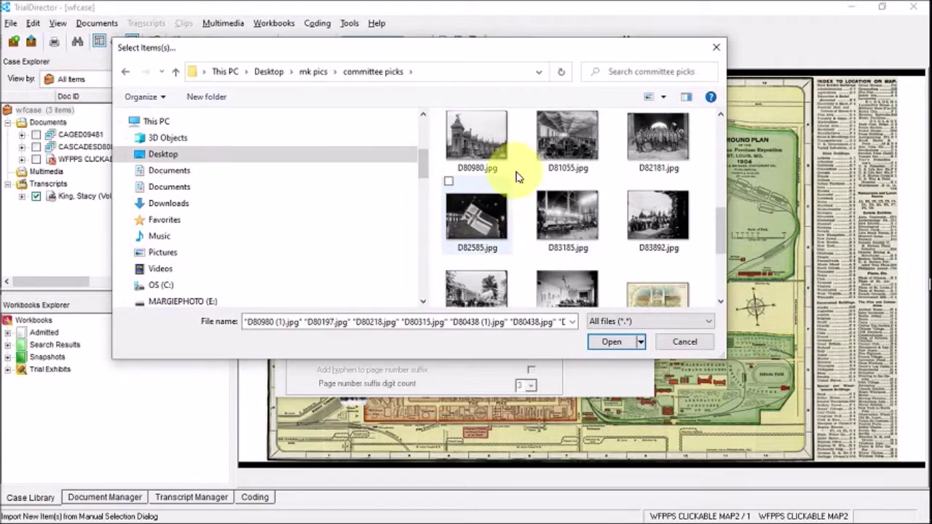
scroll(519, 182, "up", 1)
scroll(527, 189, "down", 1)
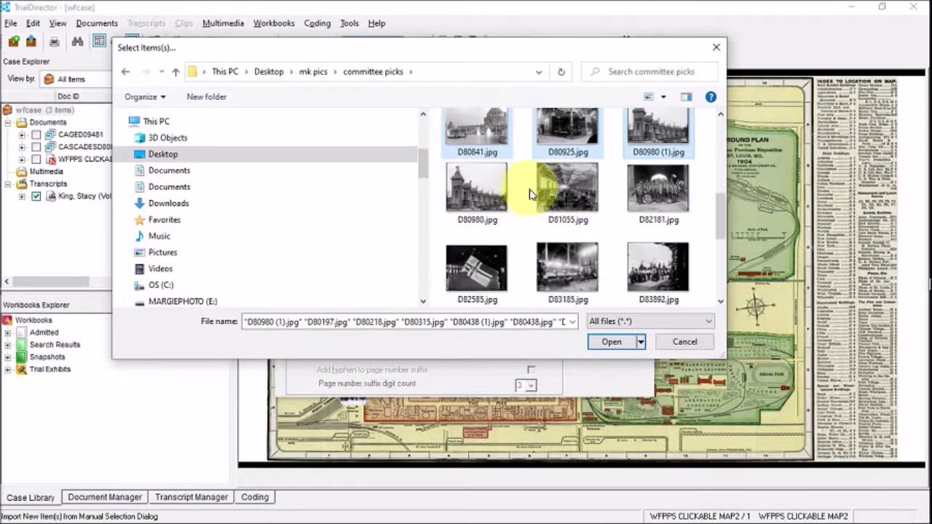
left_click(479, 178, "ctrl")
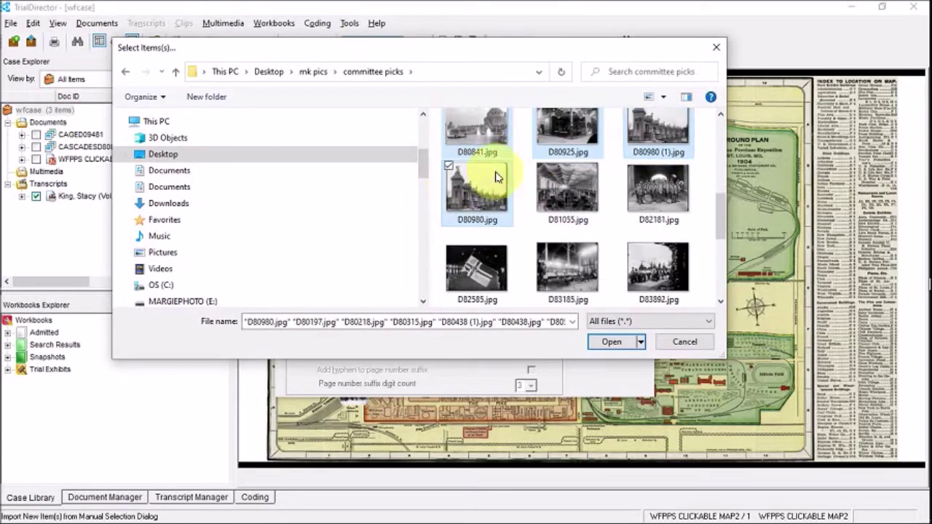
left_click(539, 171, "ctrl")
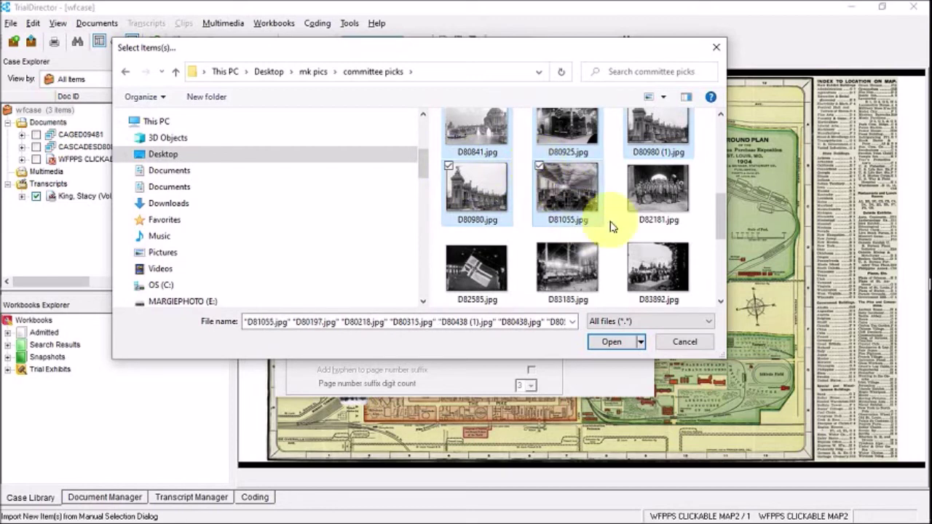
scroll(607, 208, "up", 3)
scroll(610, 227, "down", 5)
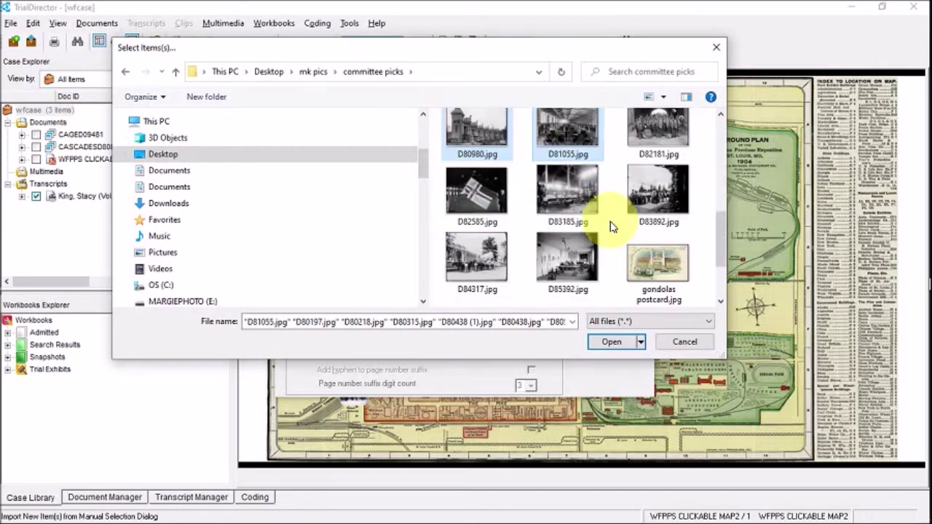
scroll(610, 226, "down", 2)
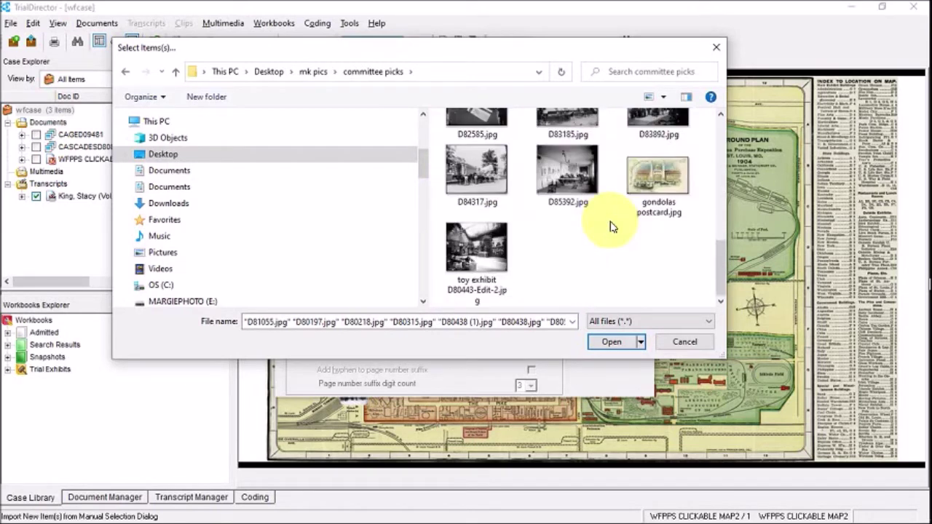
left_click(451, 148)
left_click(447, 227)
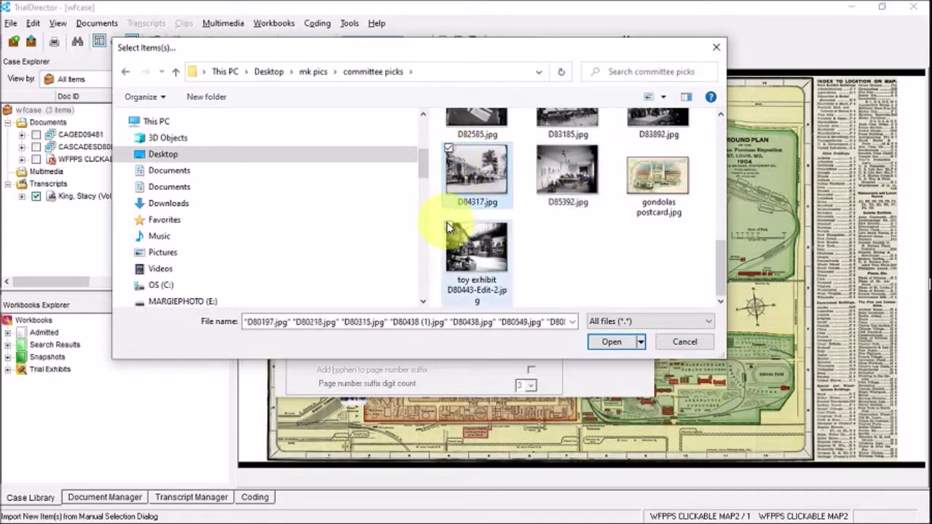
left_click(449, 227)
left_click(610, 342)
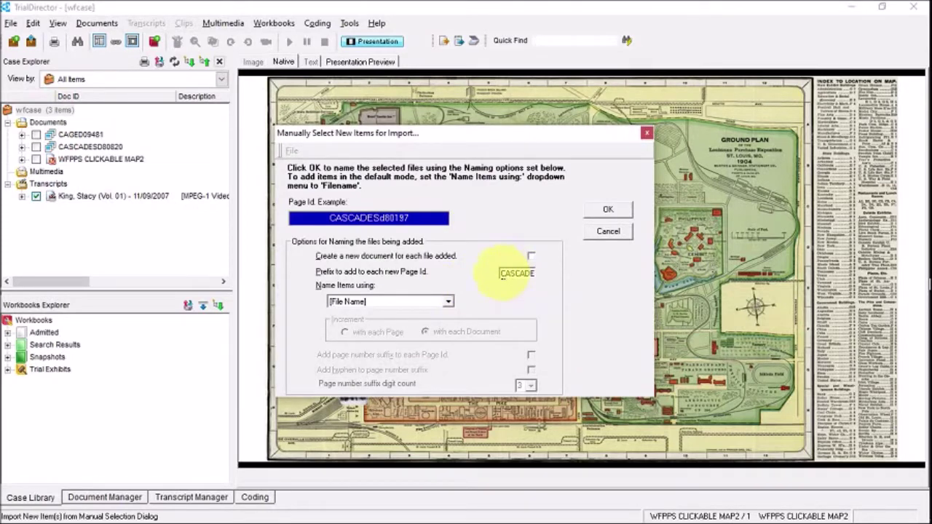
- Set the prefix for each new Page Id to PICKS and import the selected committee picks images into the case
left_click_drag(501, 275, 581, 275)
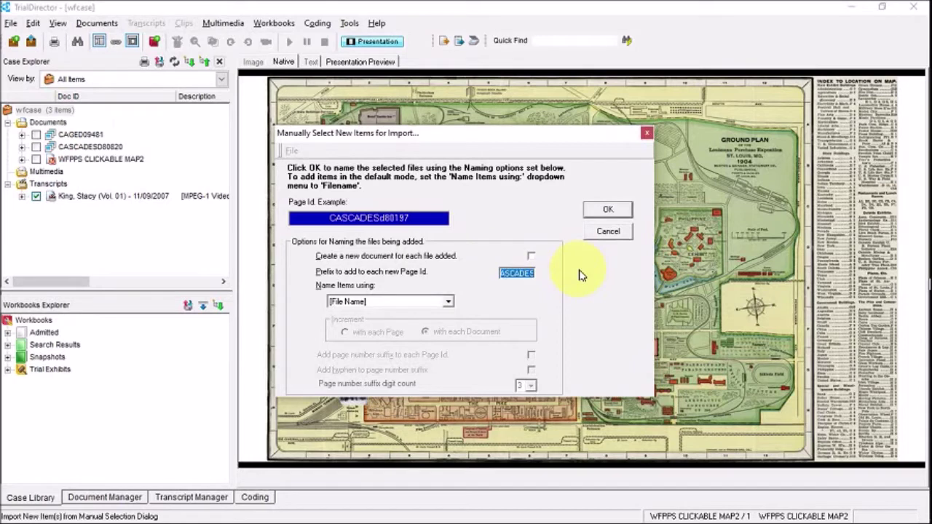
type("PICKS")
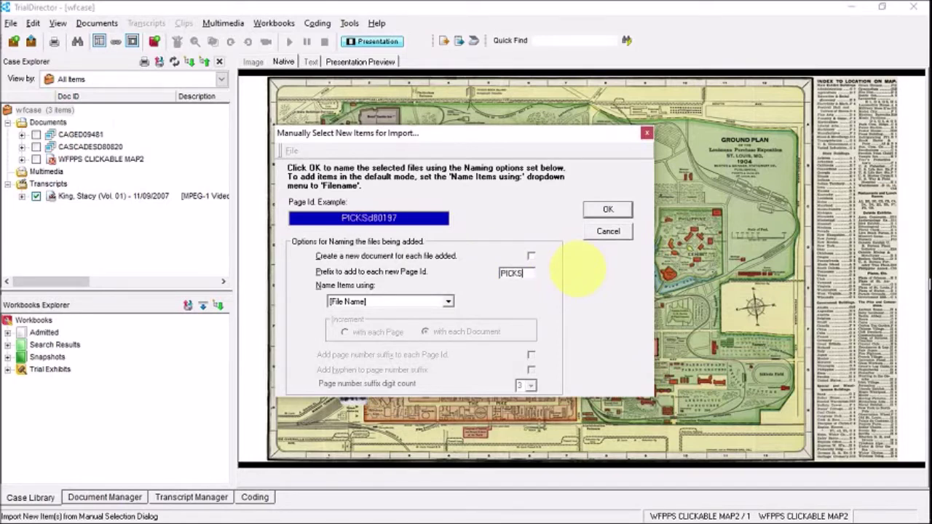
left_click(610, 210)
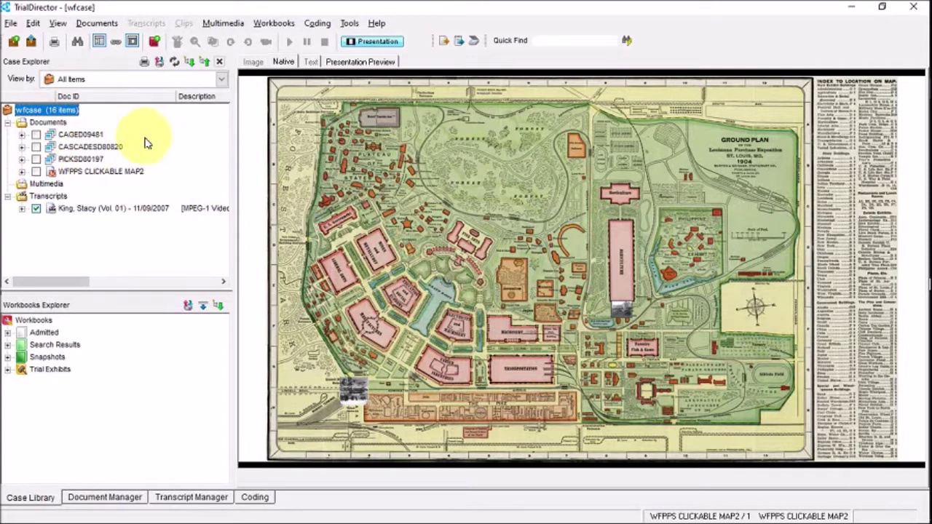
- Check the pages inside the CAGE, CASCADES and PICKS documents and display page 3 of the PICKS document
left_click(22, 135)
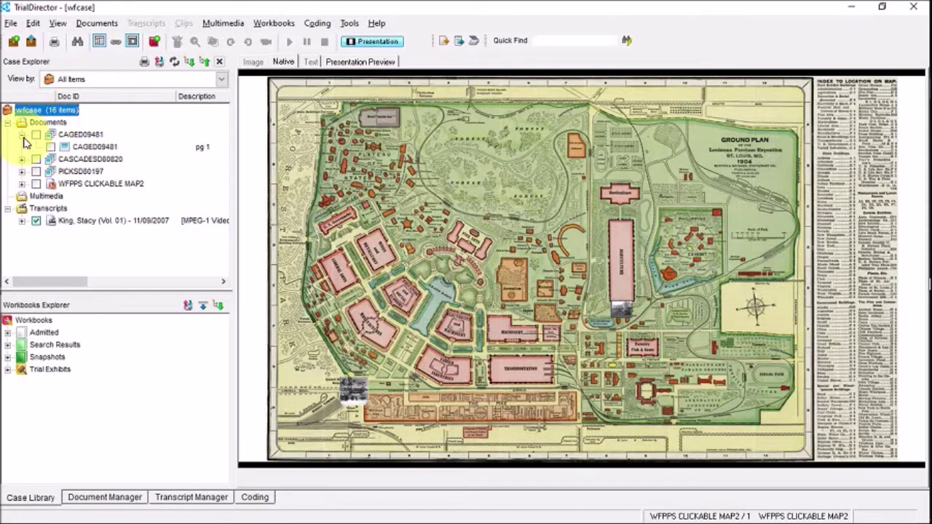
left_click(23, 135)
left_click(23, 147)
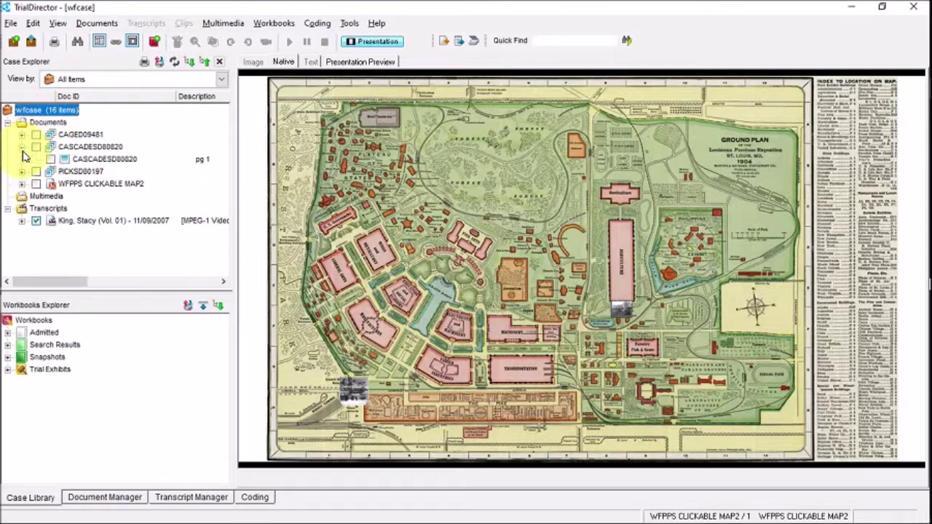
left_click(22, 147)
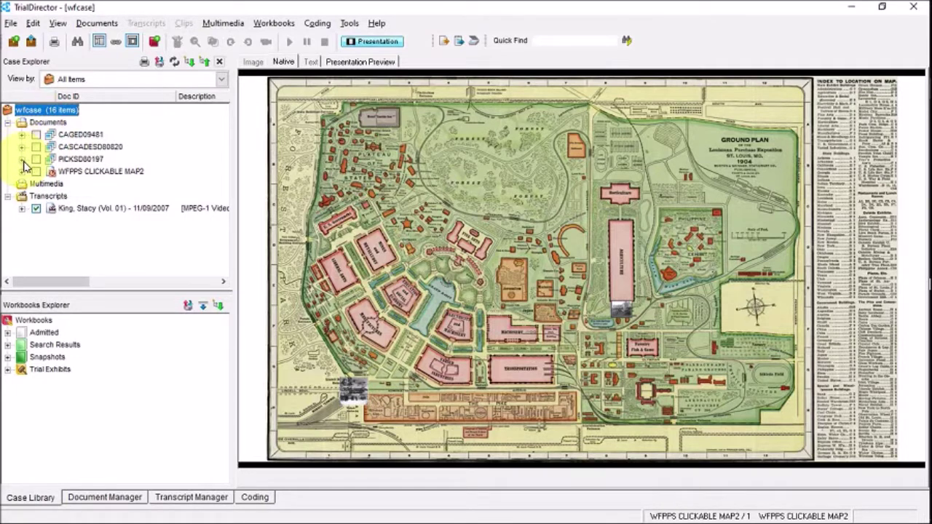
left_click(23, 160)
left_click(98, 197)
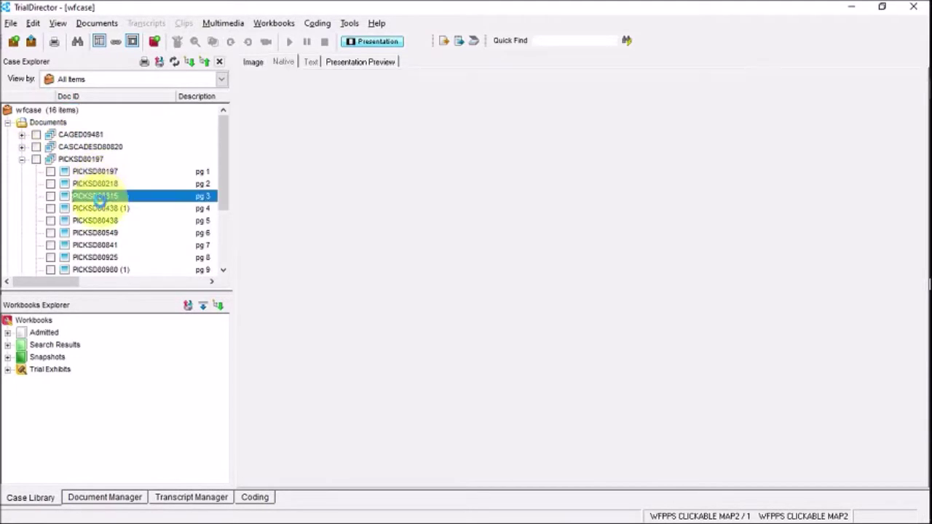
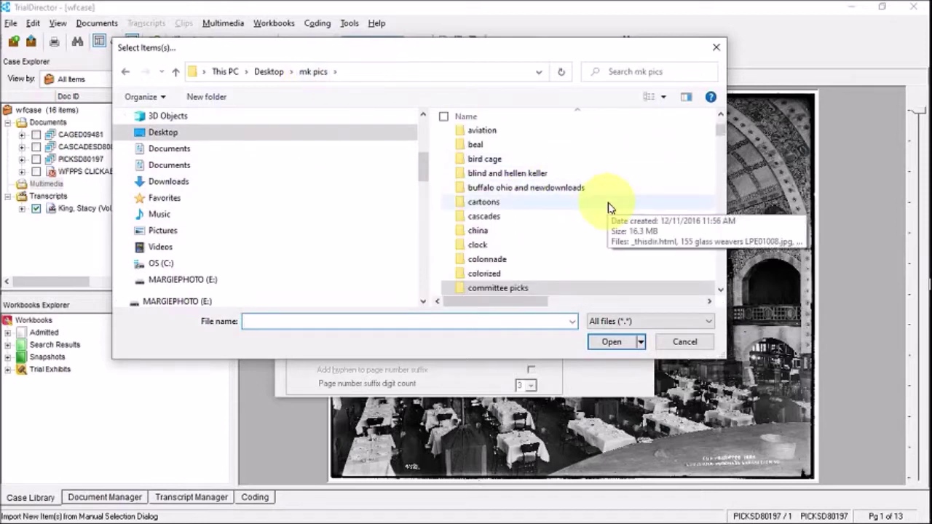
- Open the 1904 movies folder inside mk pics to choose the next items for import
scroll(609, 208, "down", 5)
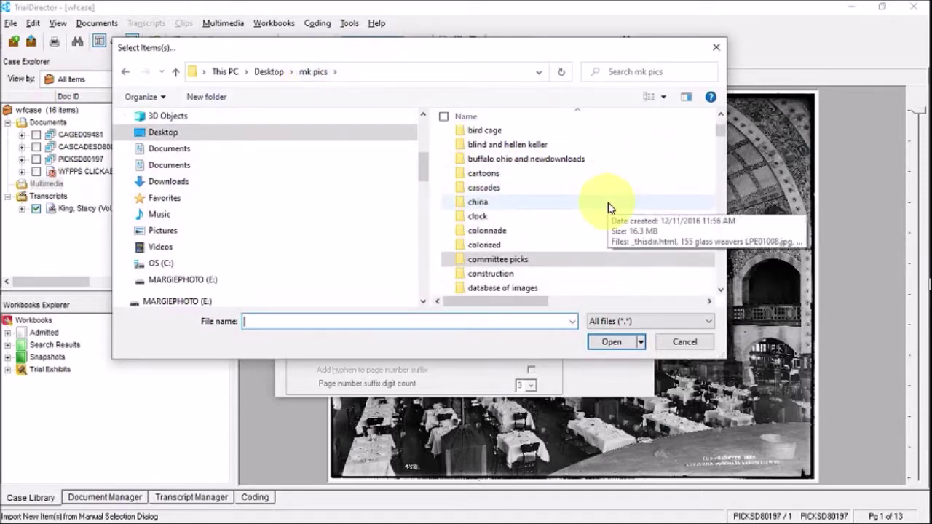
scroll(608, 207, "down", 7)
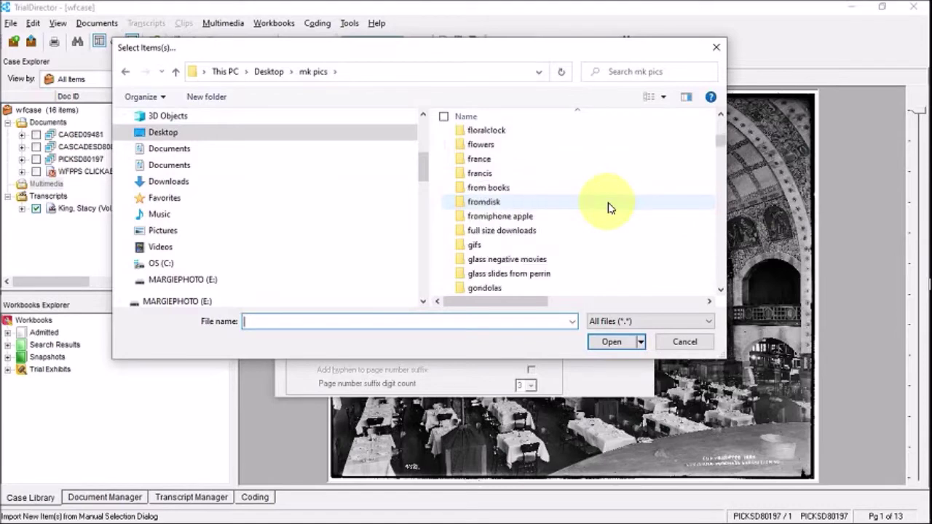
scroll(609, 207, "down", 3)
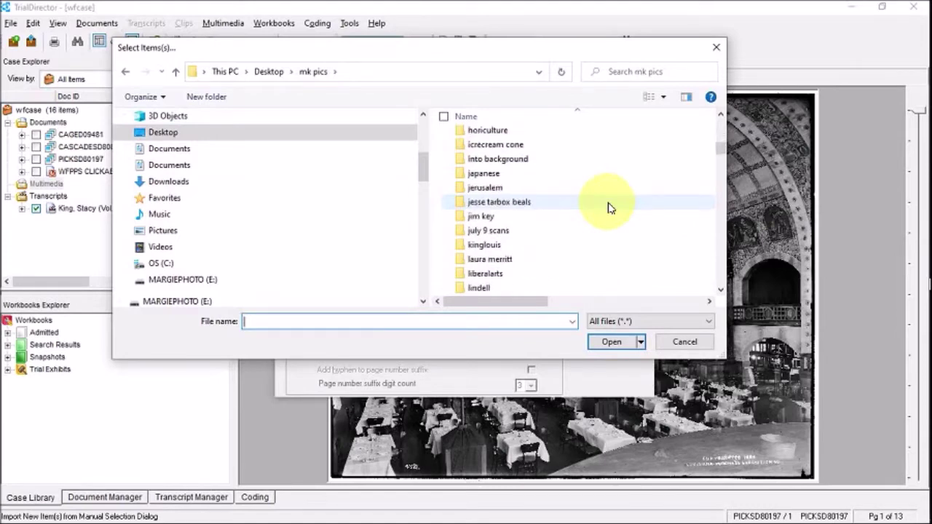
scroll(609, 208, "down", 3)
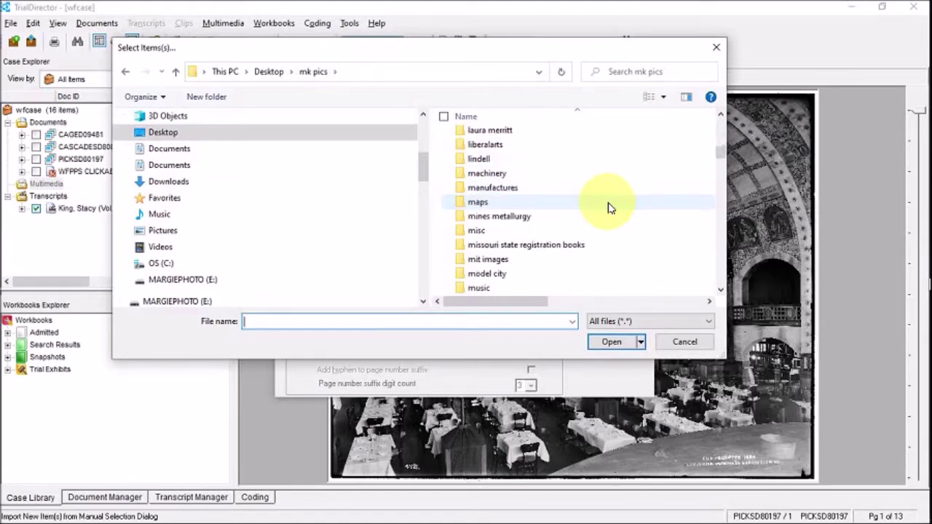
scroll(610, 209, "down", 1)
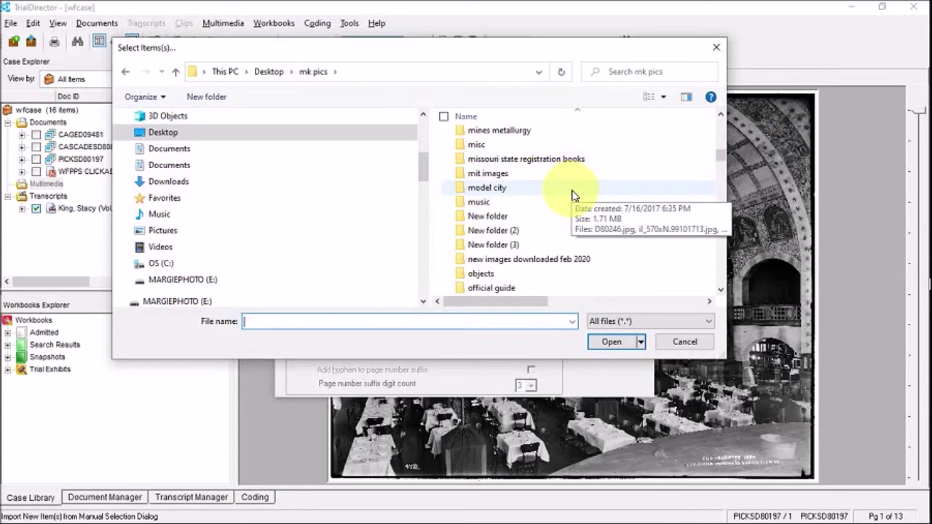
scroll(619, 191, "up", 1)
left_click_drag(717, 156, 725, 127)
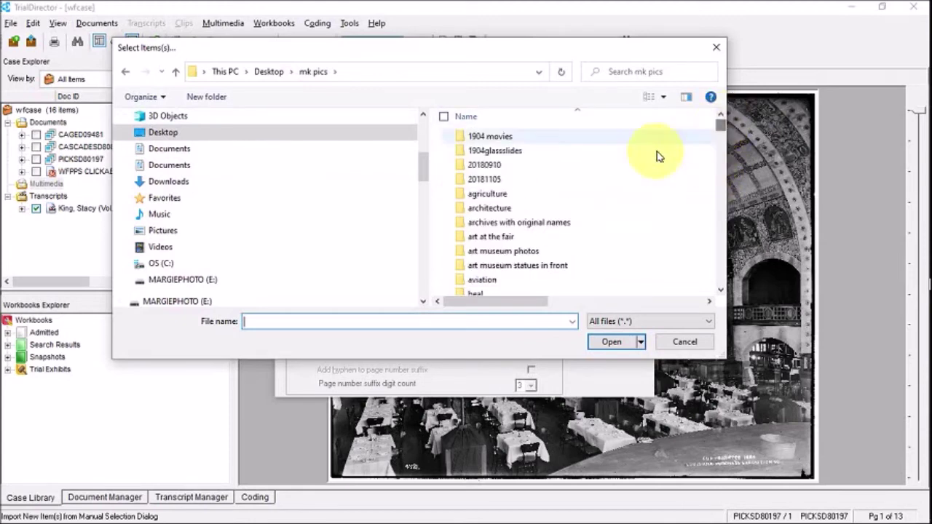
left_click(499, 142)
double_click(499, 142)
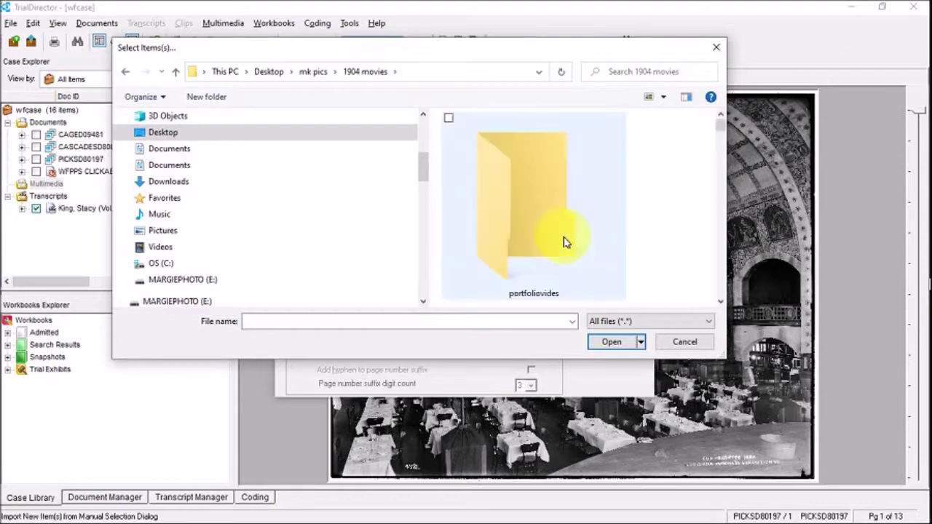
- Show the 1904 movies files in Details view, sorted by type, in an enlarged file selection dialog
scroll(592, 232, "down", 3)
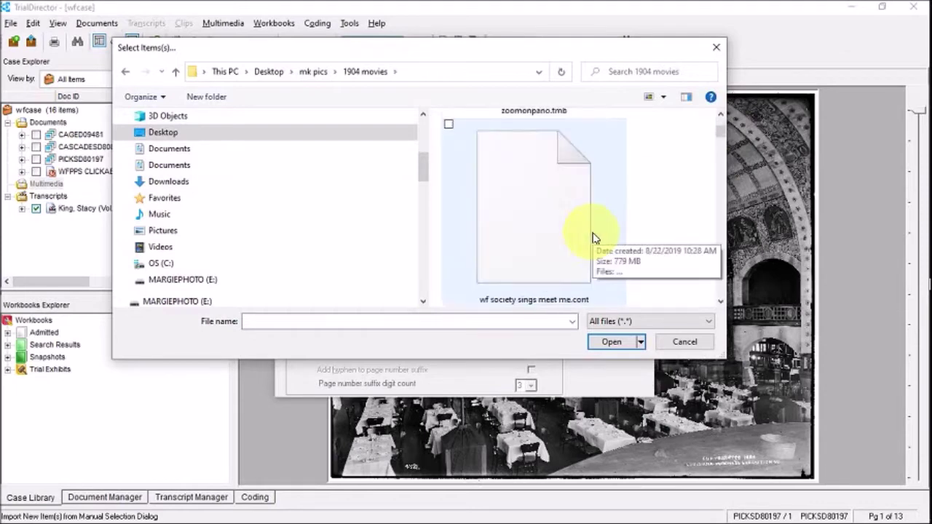
scroll(592, 234, "down", 3)
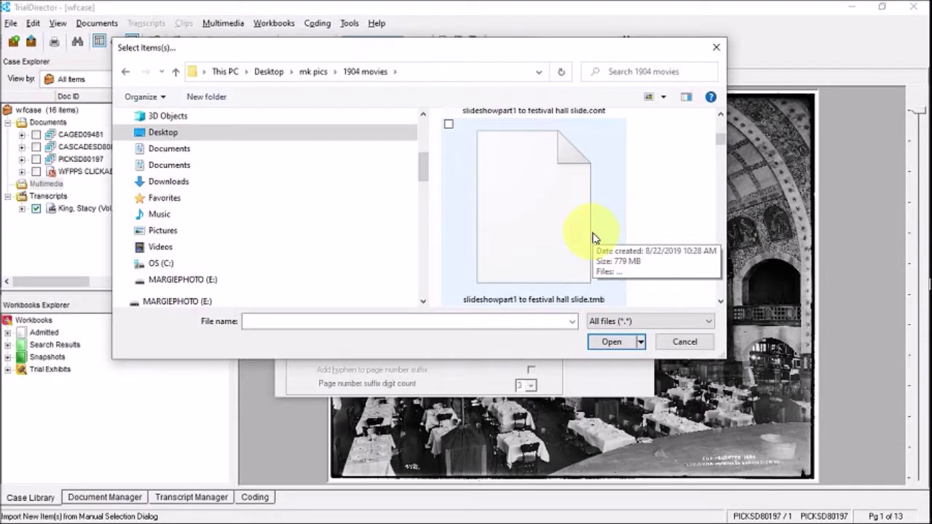
scroll(592, 237, "down", 5)
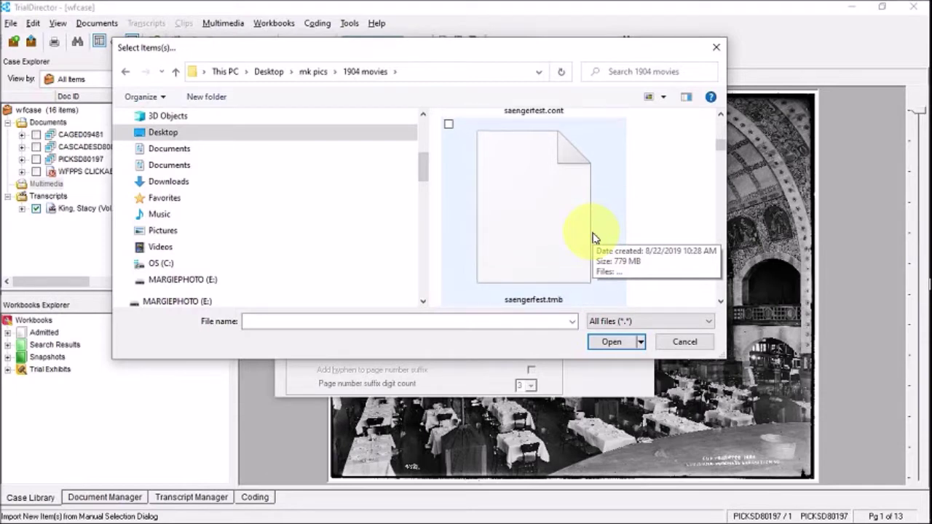
scroll(592, 236, "down", 5)
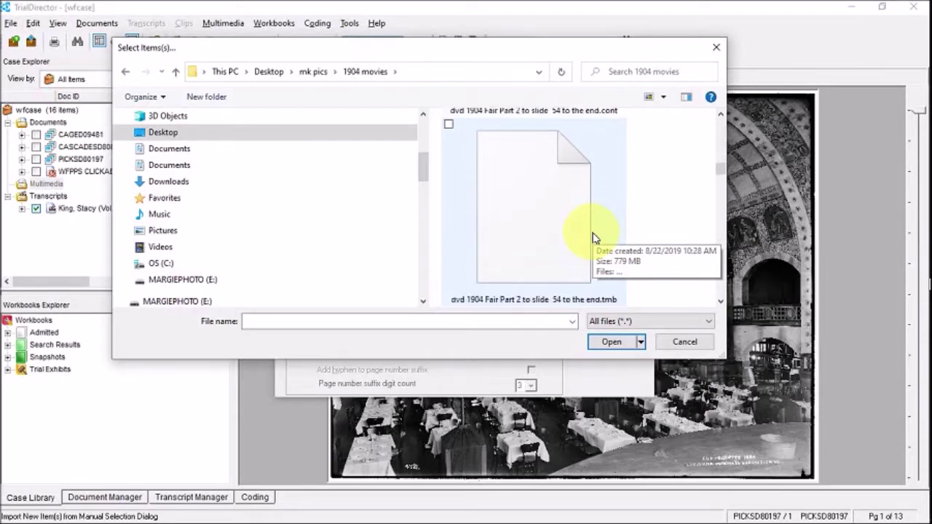
scroll(592, 237, "down", 1)
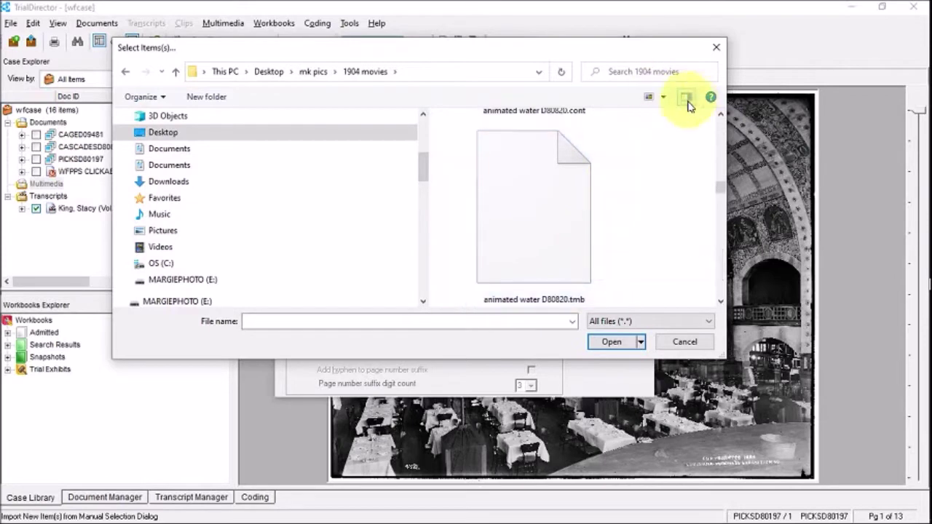
left_click(664, 102)
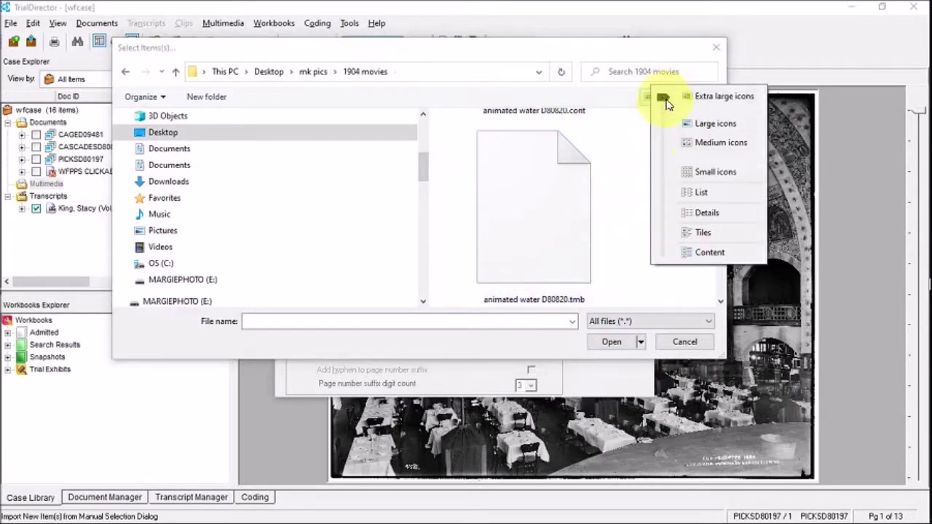
left_click(694, 219)
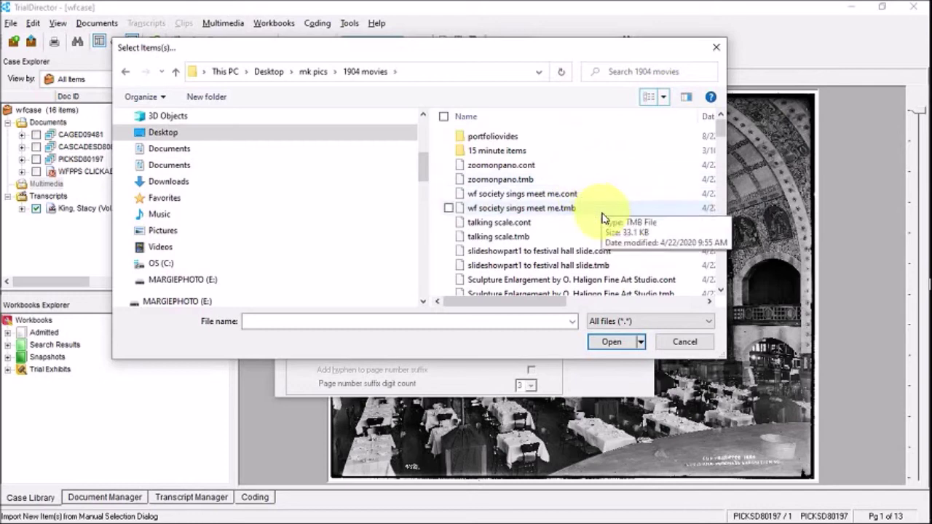
left_click_drag(721, 361, 894, 422)
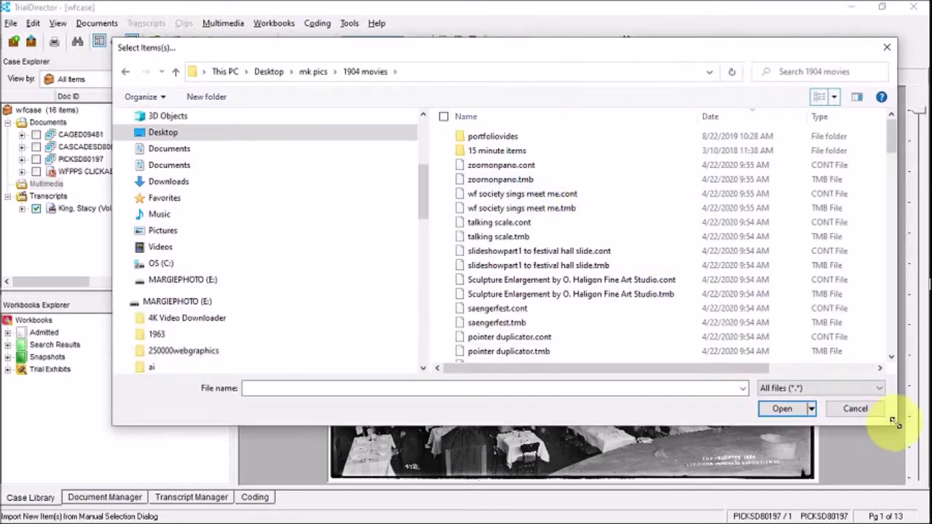
left_click(821, 121)
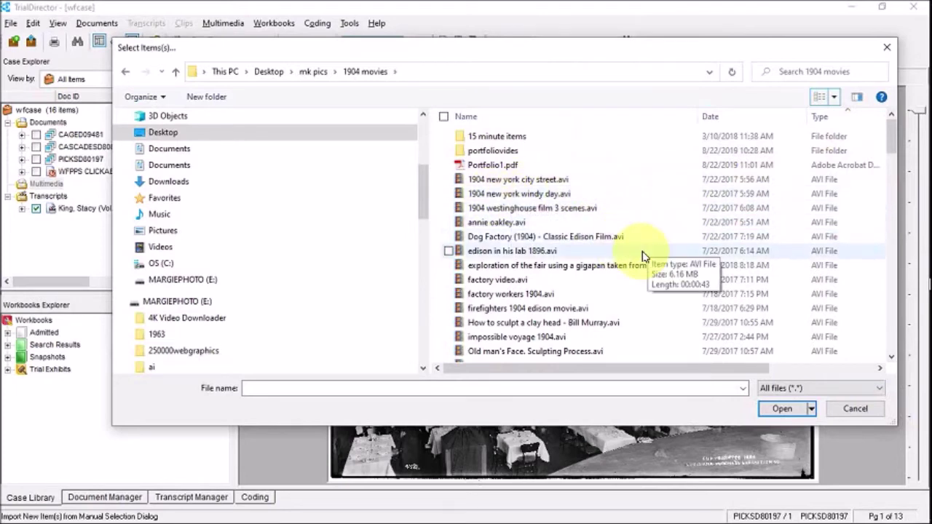
- Select annie oakley.avi, exploration of the fair using a gigapan taken from ferris wheel.avi, firefighters 1904 edison movie.avi and the pike.avi, and accept them for import
left_click(449, 223)
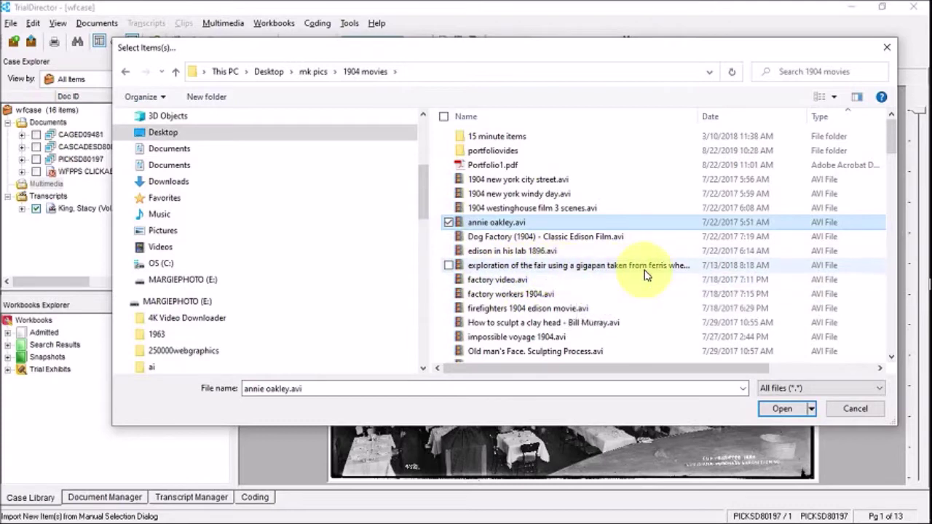
left_click(448, 266)
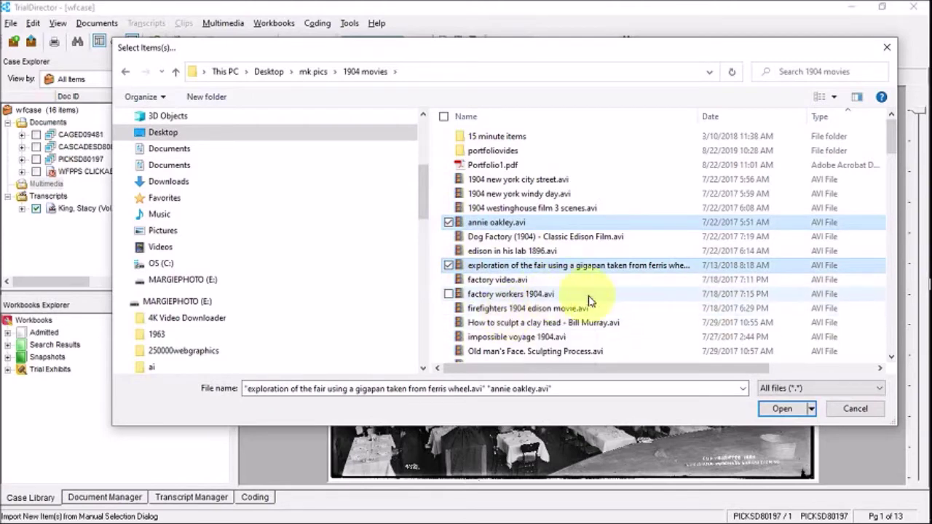
scroll(590, 301, "down", 1)
left_click(449, 297)
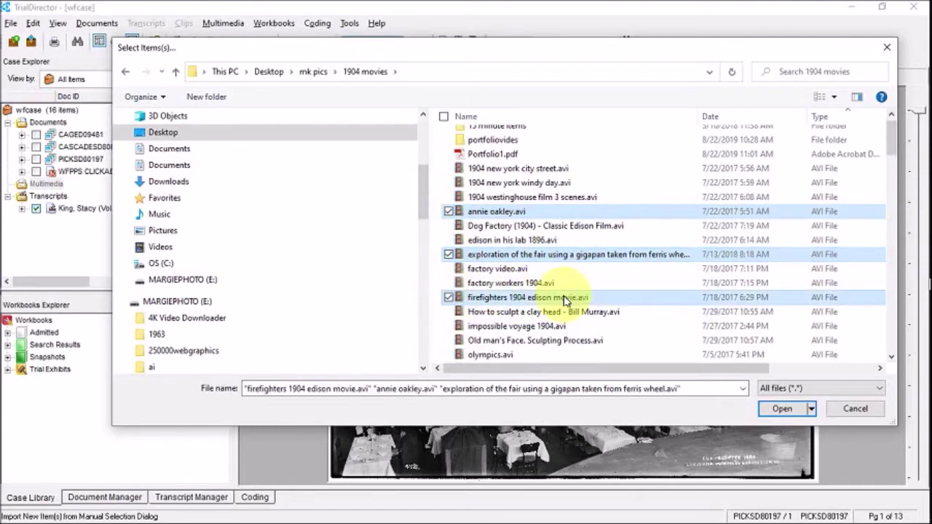
scroll(565, 300, "down", 3)
scroll(565, 301, "down", 3)
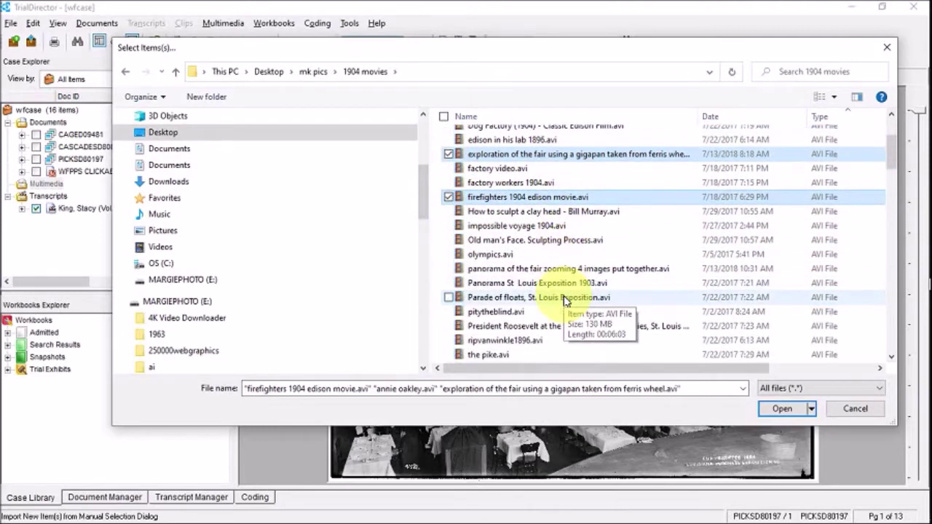
scroll(565, 301, "down", 1)
scroll(565, 301, "down", 1)
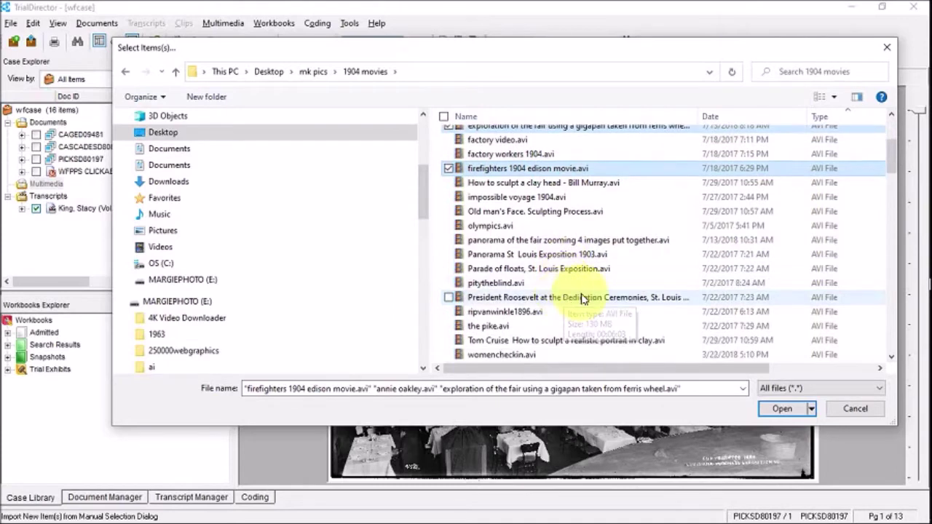
scroll(583, 299, "down", 1)
scroll(582, 298, "down", 1)
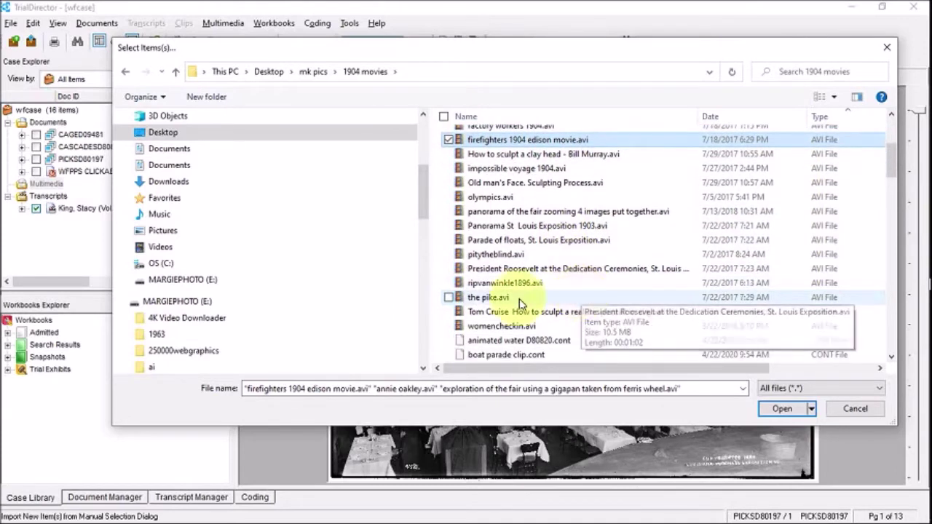
left_click(450, 297)
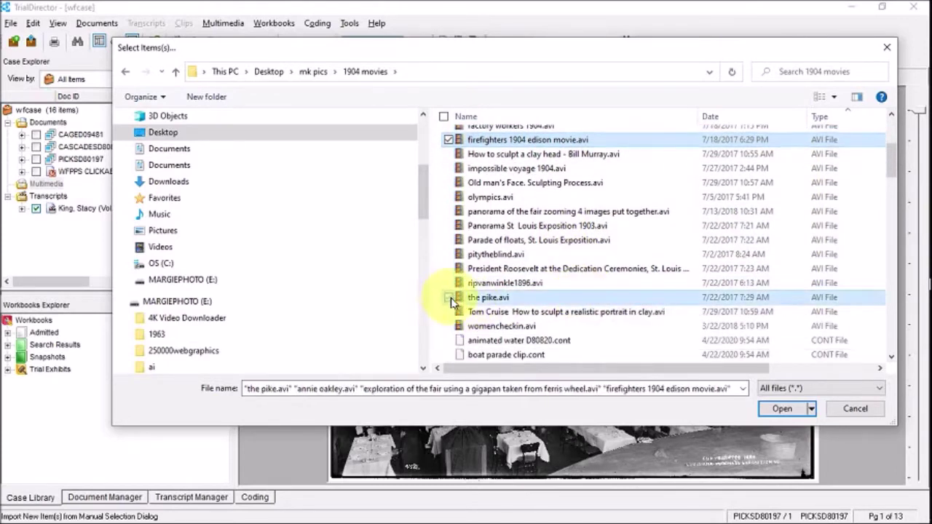
left_click(793, 412)
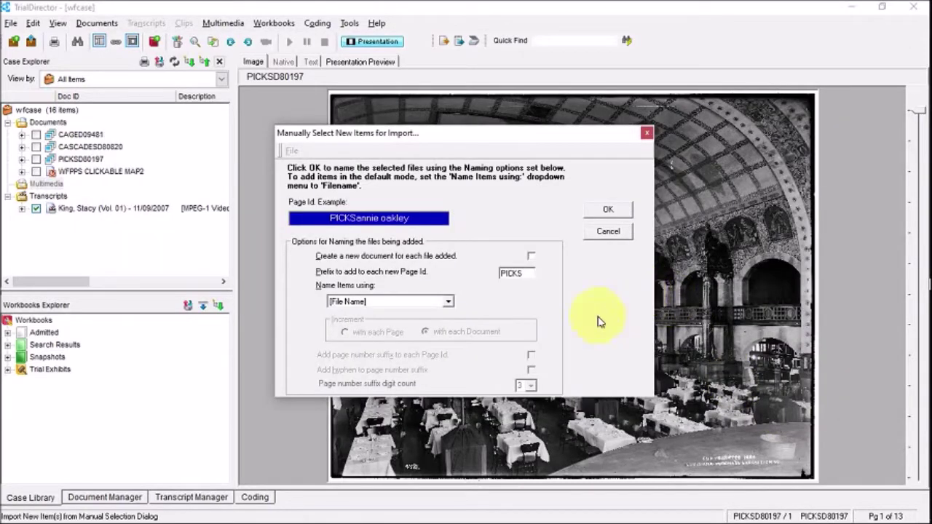
- Set the prefix for each new Page Id to VIDEO and import the selected movies into the case
left_click_drag(501, 273, 529, 275)
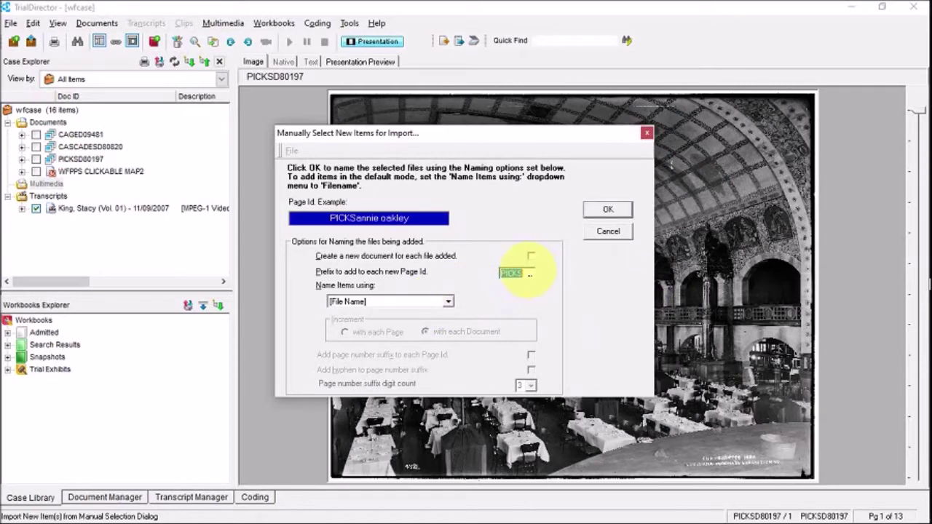
type("V")
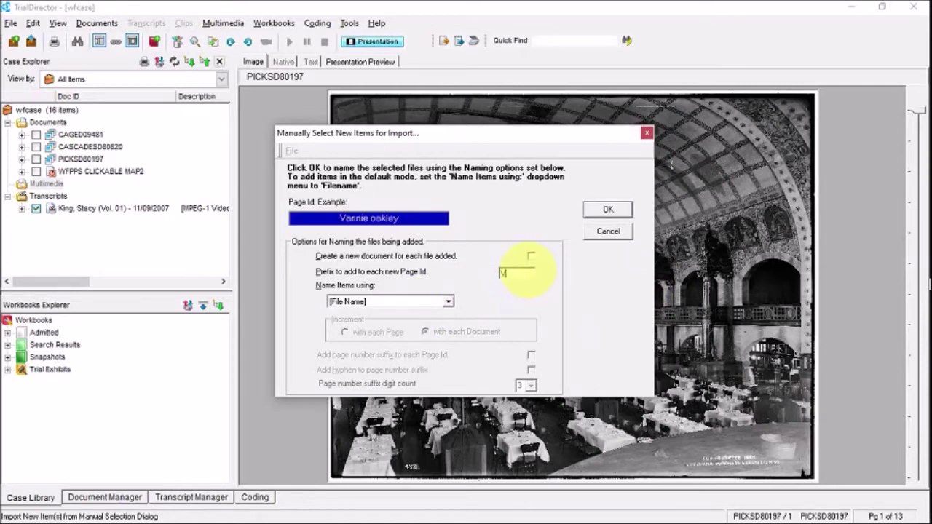
type("IDEO")
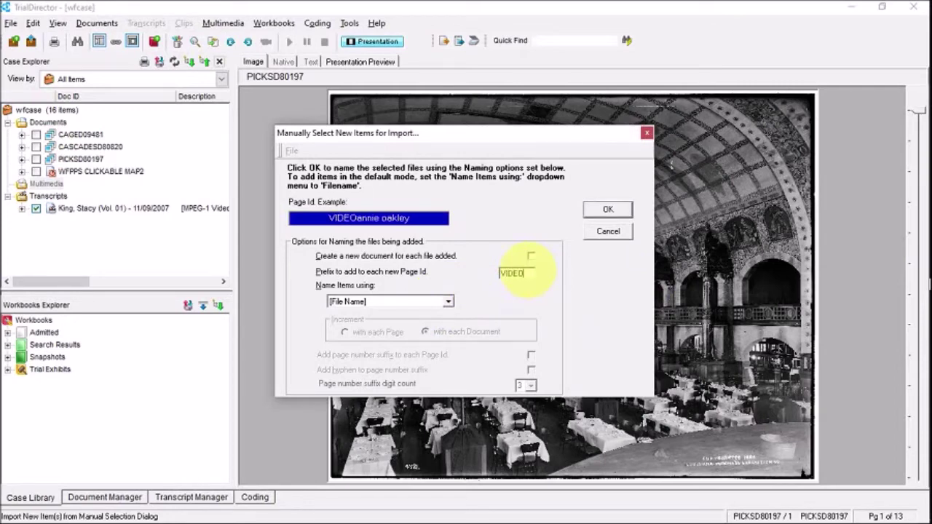
left_click(608, 210)
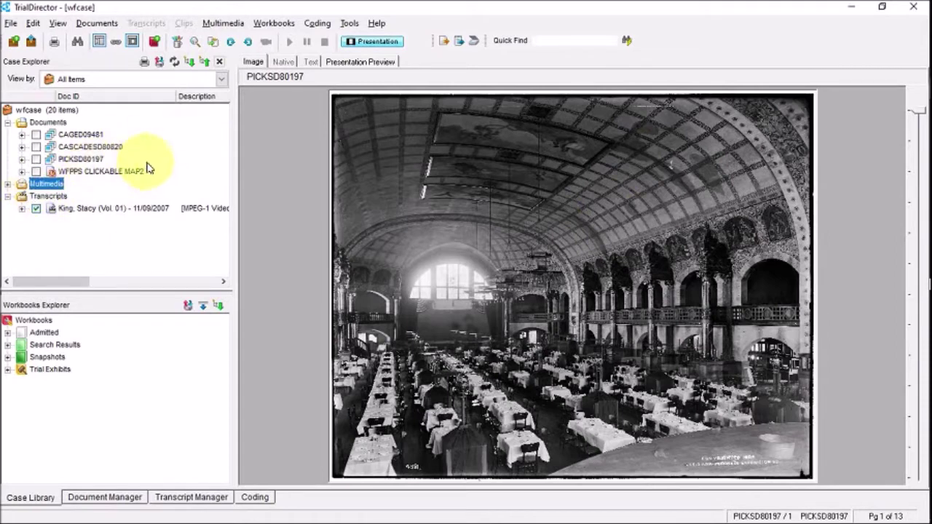
- Expand the Multimedia group and display the Annie Oakley video and the gigapan exploration of the fair video
left_click(7, 185)
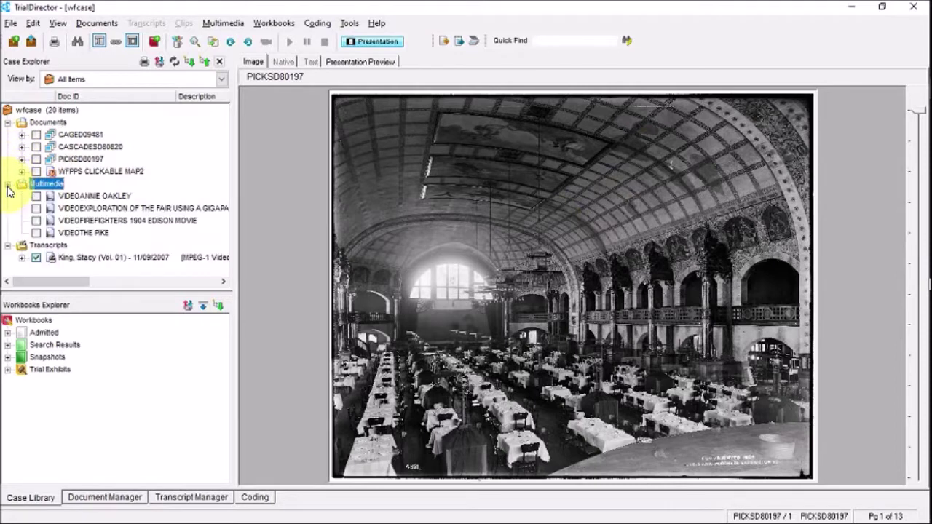
left_click(109, 197)
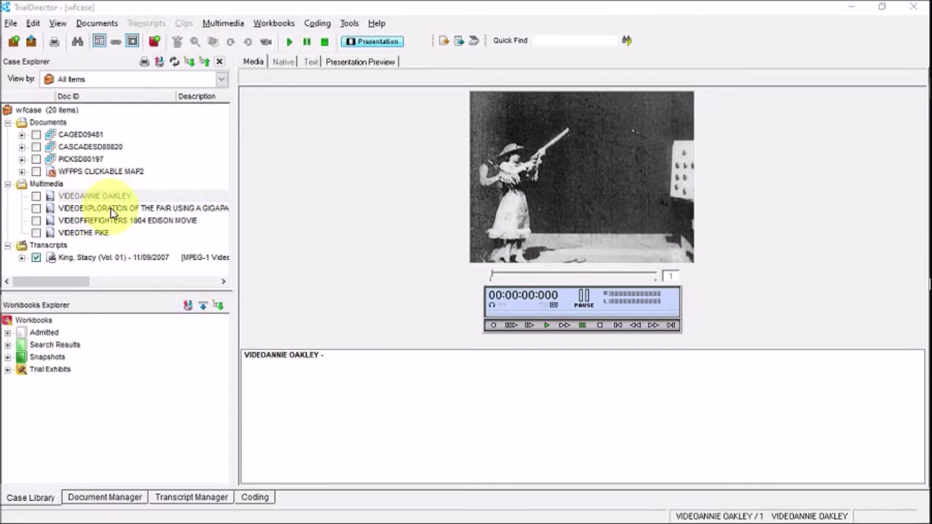
left_click(113, 209)
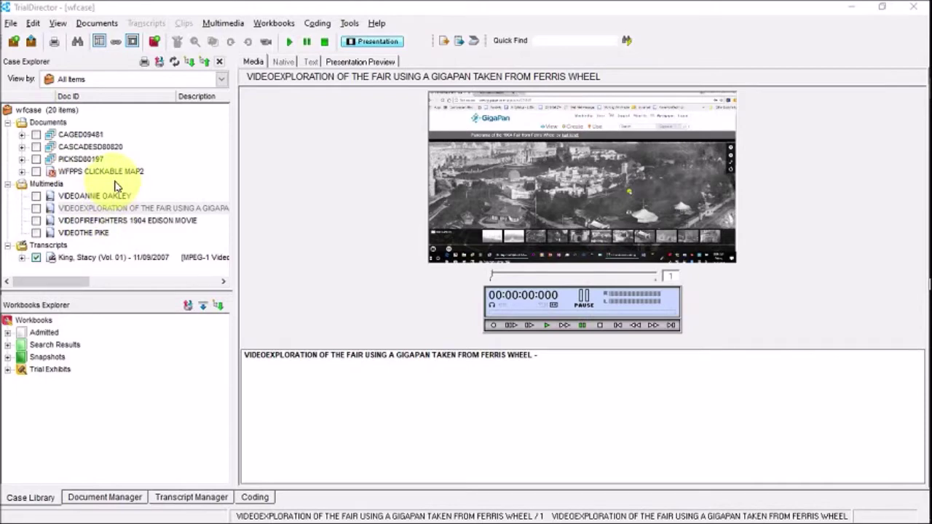
- Create a MultiPlayer workbook named video
right_click(43, 325)
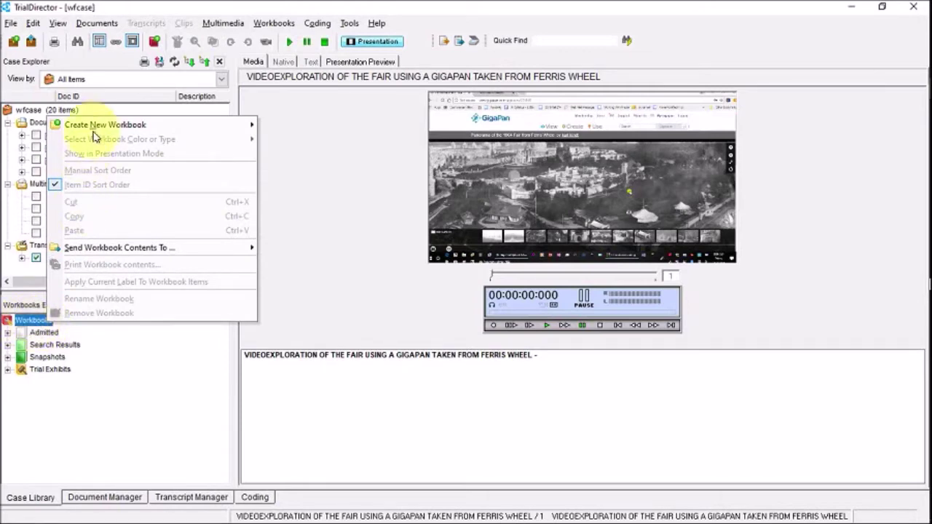
mouse_move(97, 130)
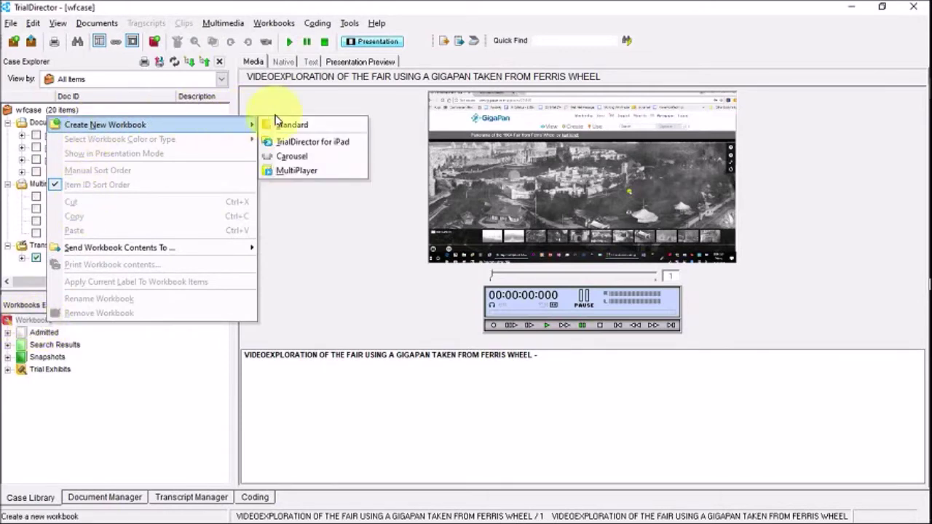
left_click(288, 172)
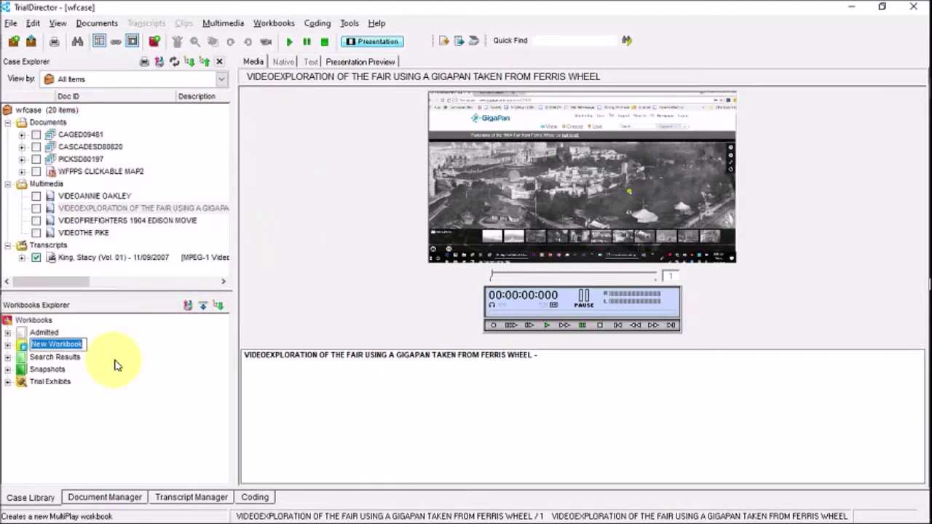
type("video")
key("Return")
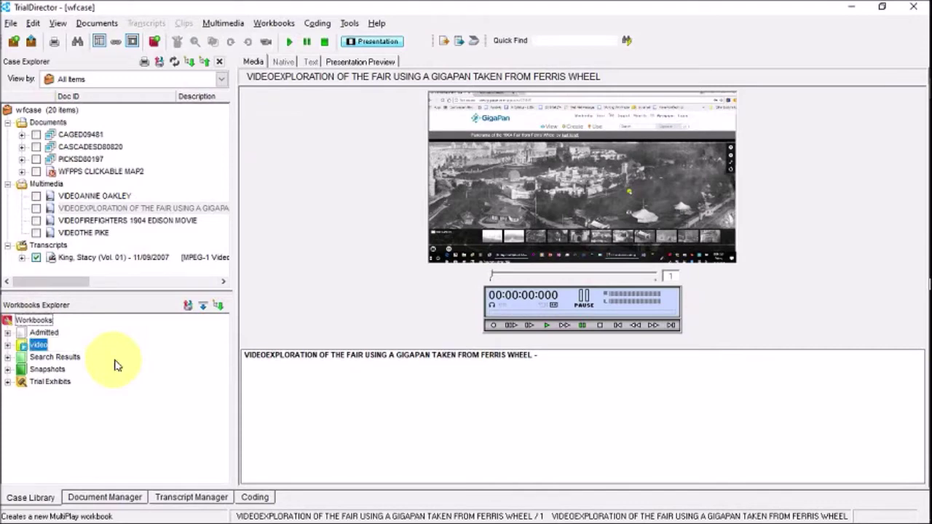
- Check all four VIDEO items in the Multimedia group and add each of them to the video workbook
left_click(36, 208)
left_click(37, 197)
left_click(37, 221)
left_click(36, 233)
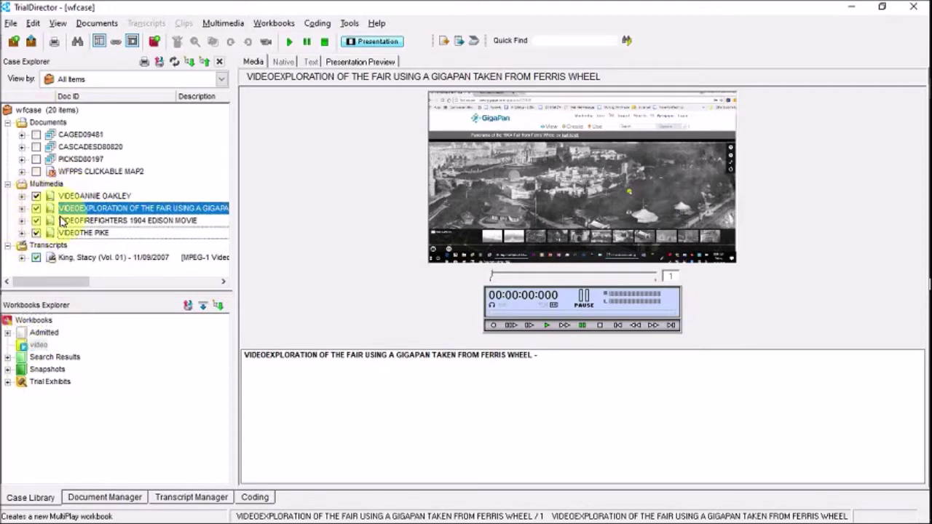
left_click_drag(66, 223, 42, 354)
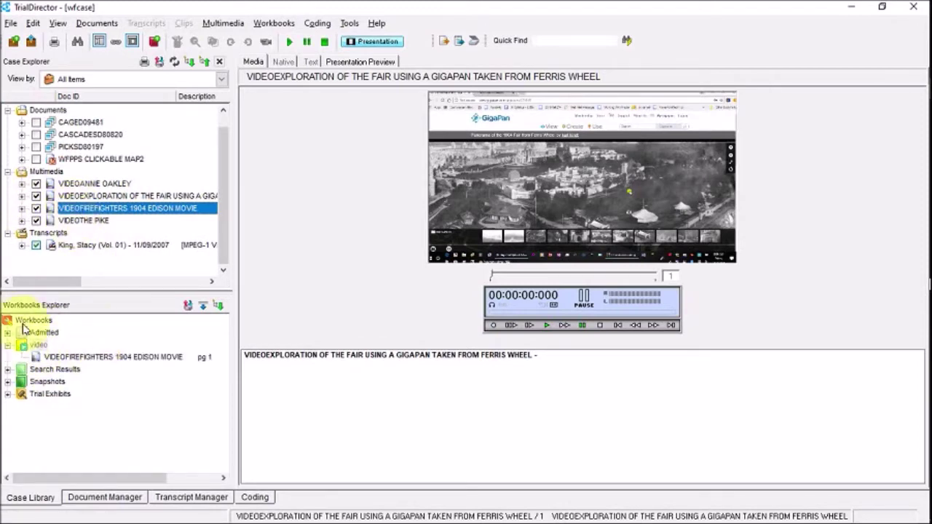
left_click(77, 222)
left_click_drag(77, 223, 43, 347)
left_click(75, 196)
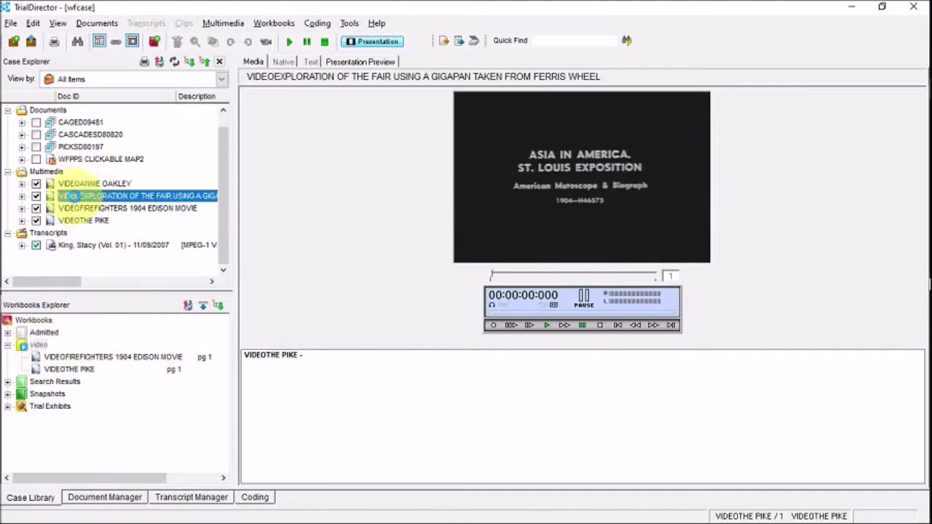
left_click_drag(75, 198, 40, 345)
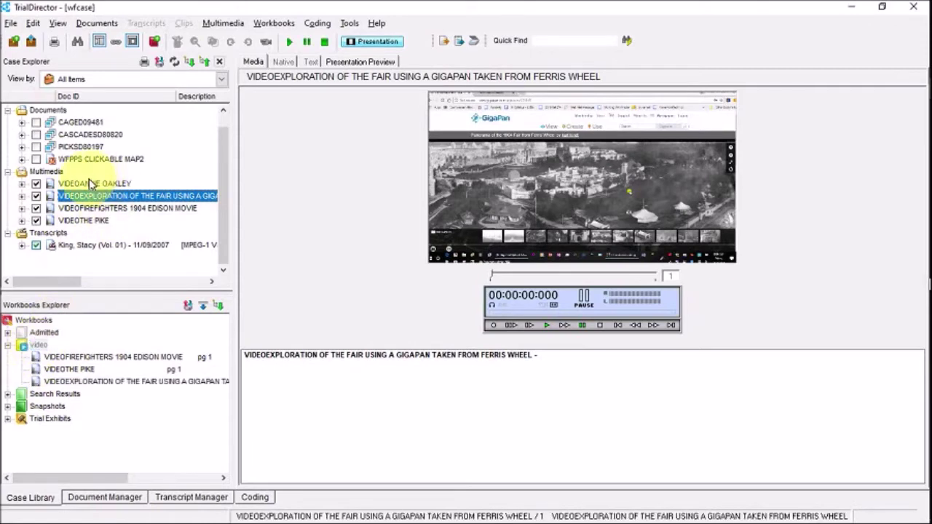
left_click(90, 184)
left_click_drag(90, 185, 42, 347)
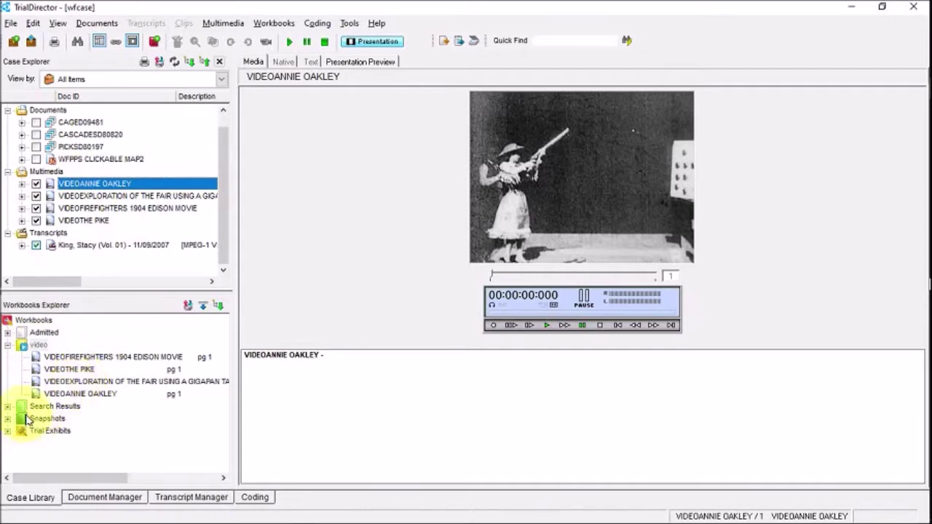
- Create a Standard workbook named photos
right_click(35, 321)
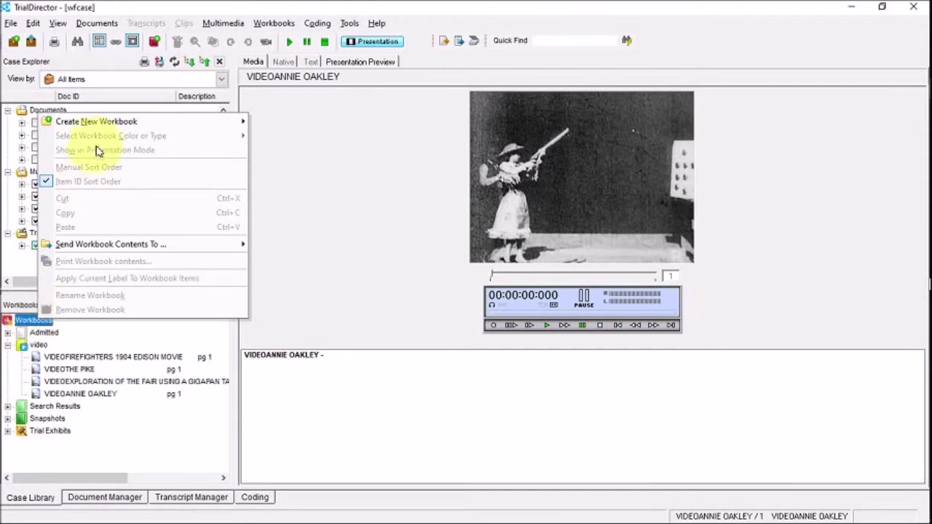
mouse_move(120, 123)
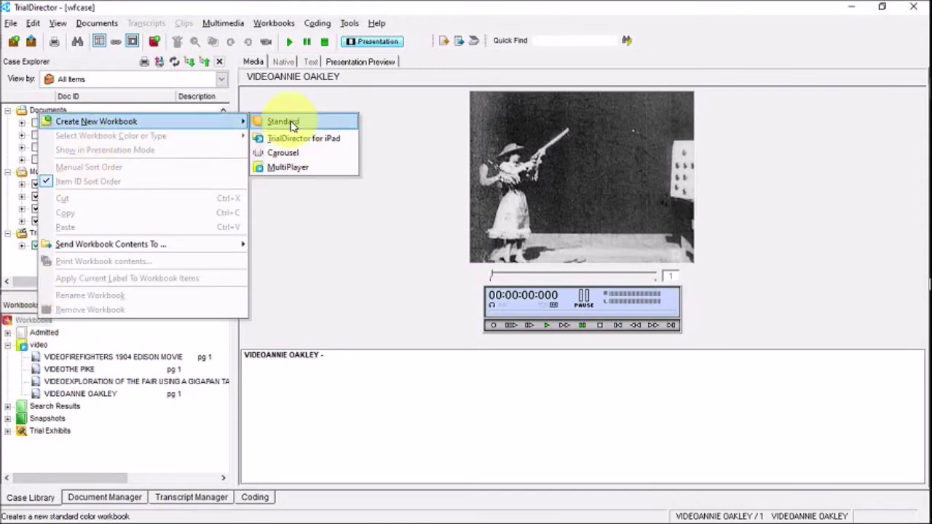
left_click(290, 122)
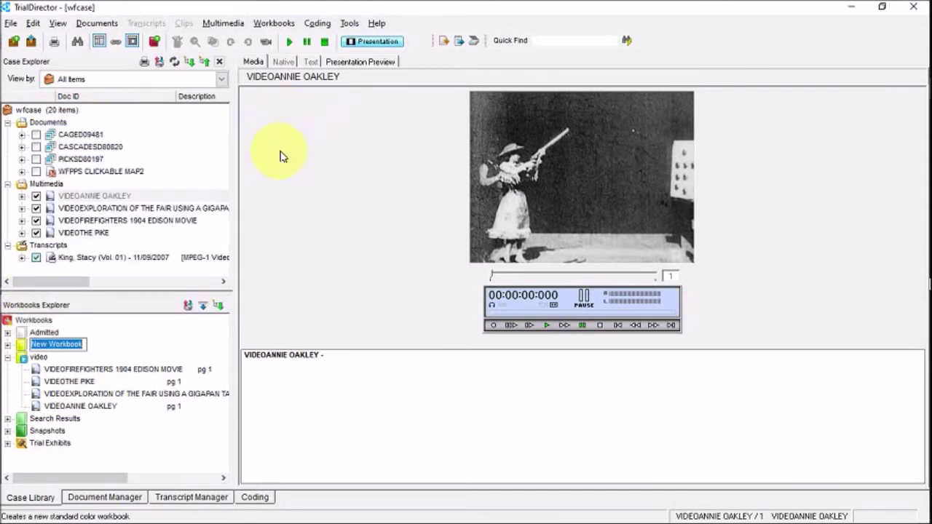
type("photos")
key("Return")
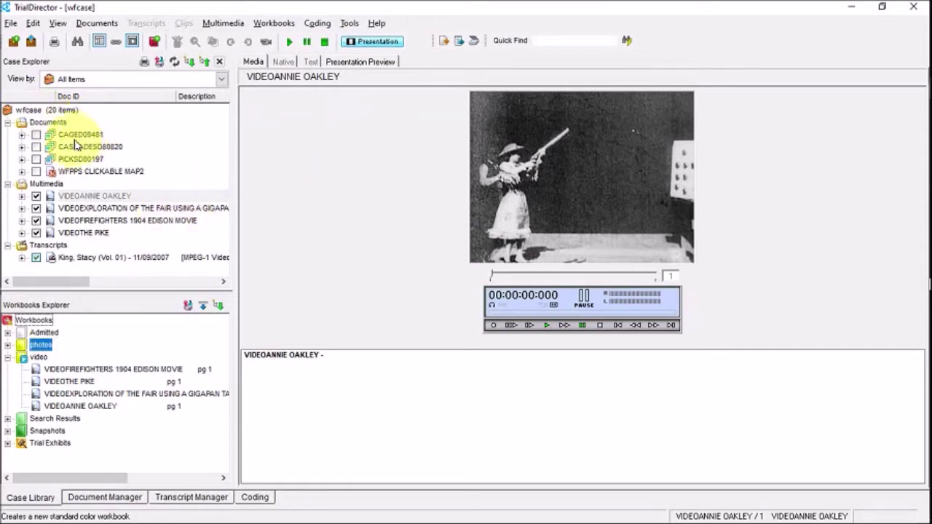
- Expand the CAGED09481 and CASCADESD80820 documents and add their images to the photos workbook
left_click(23, 135)
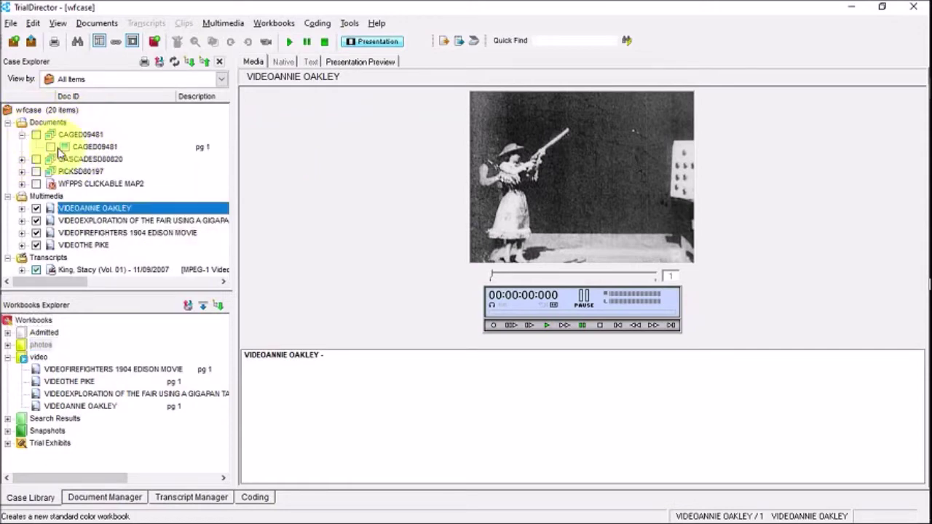
left_click(54, 148)
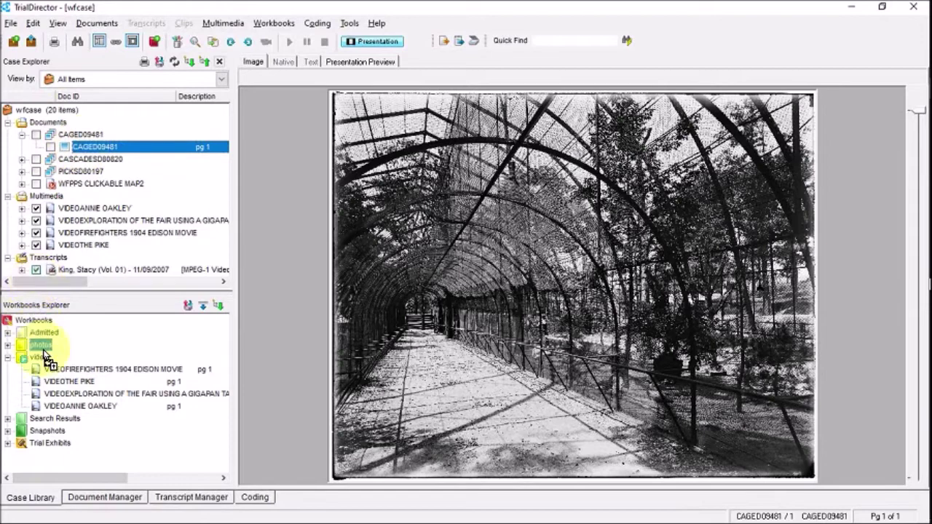
left_click(81, 160)
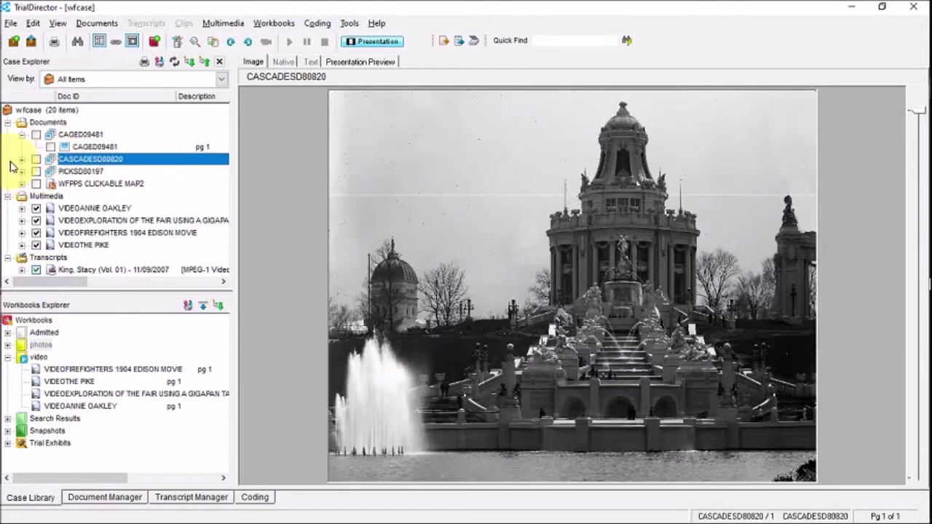
left_click(21, 159)
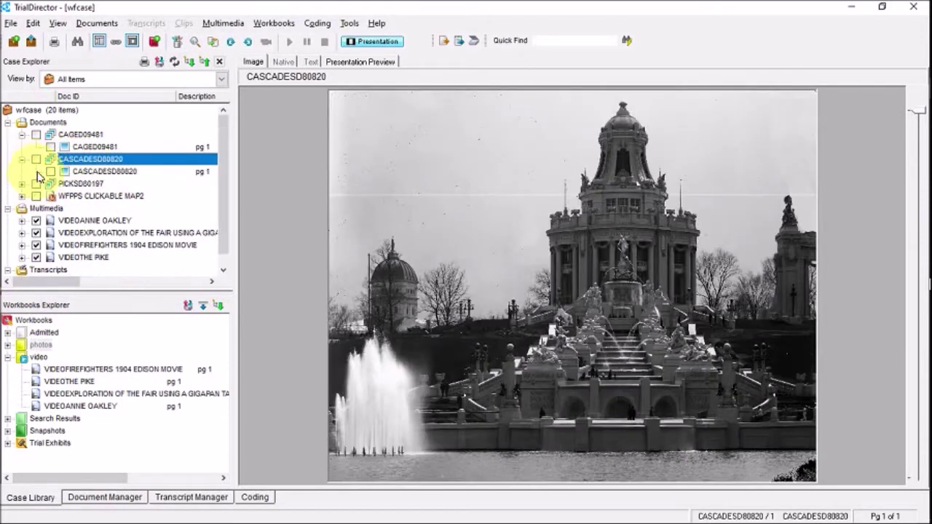
left_click(86, 172)
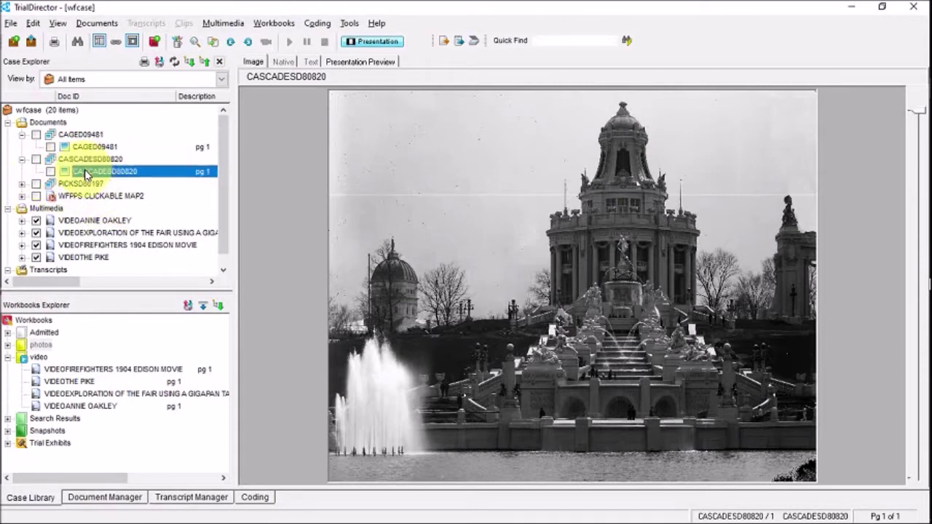
left_click_drag(85, 171, 41, 348)
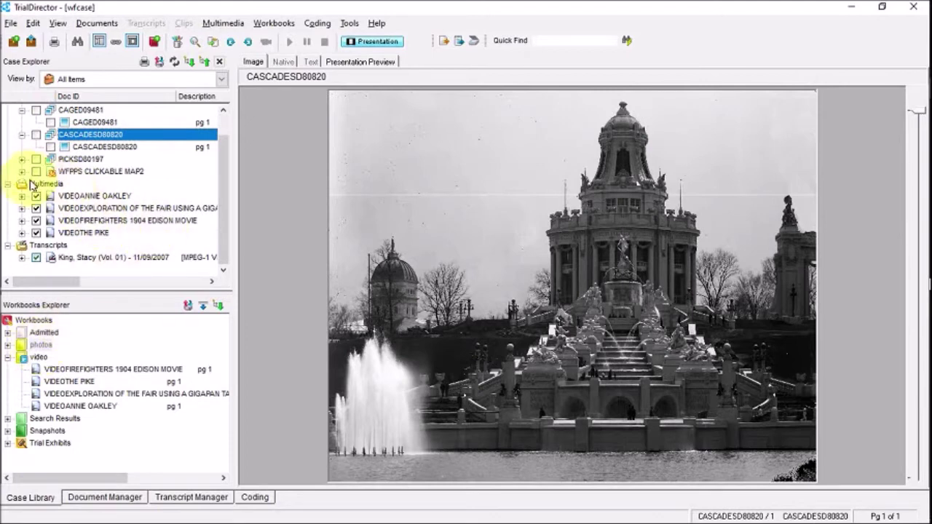
- Check the PICKSD80197 document with all its pages and add them to the photos workbook
left_click(21, 160)
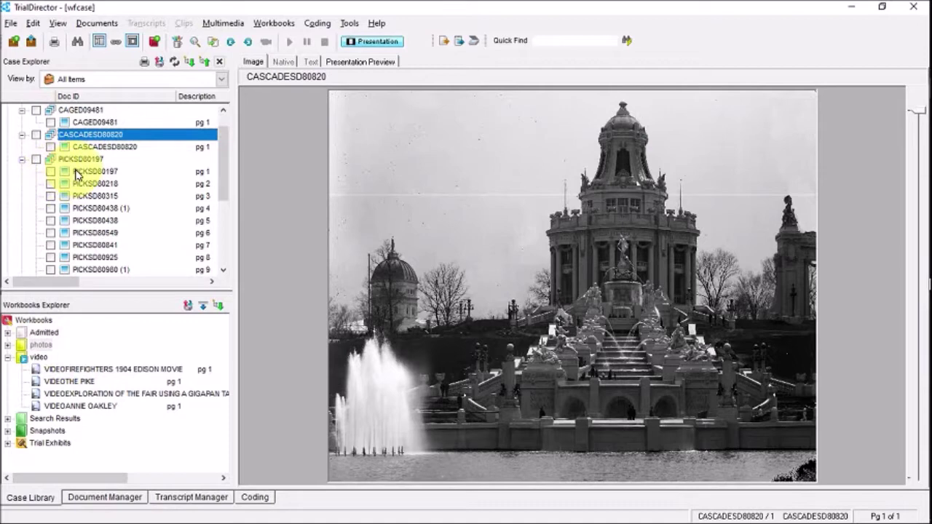
left_click(61, 159)
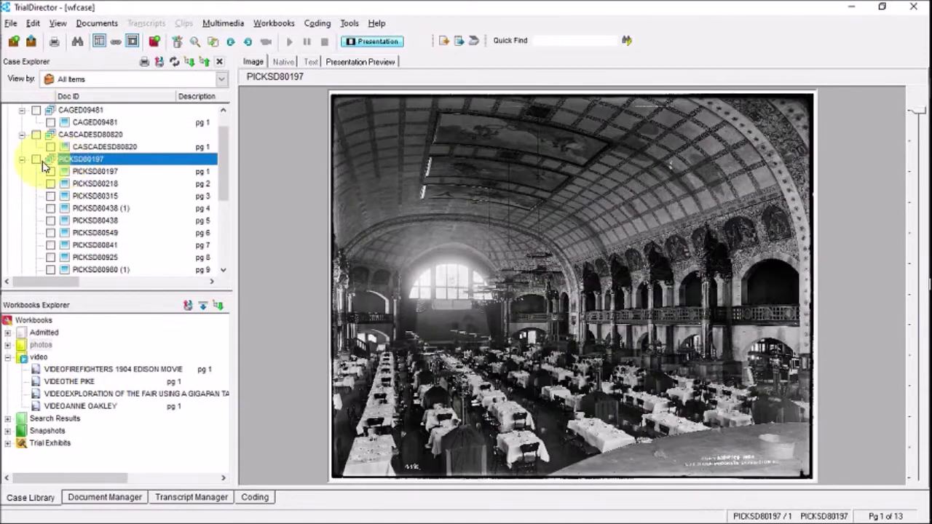
left_click(36, 160)
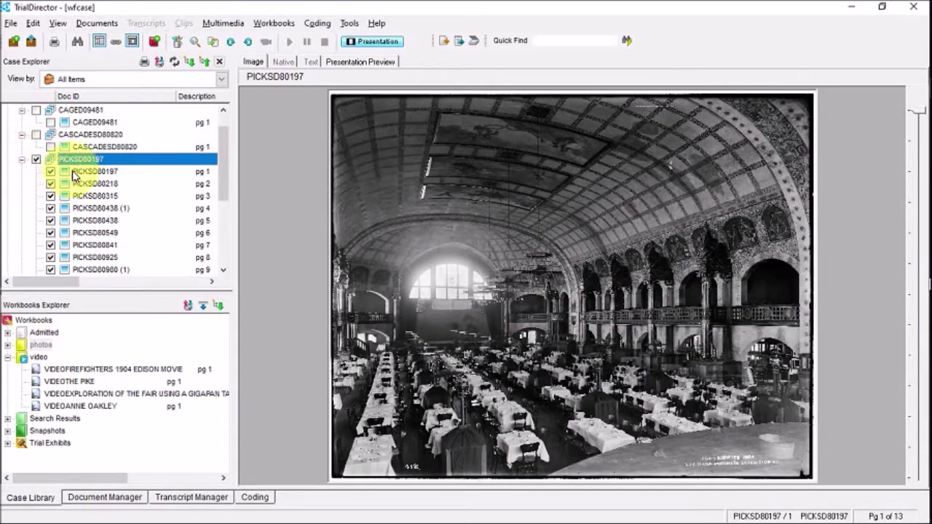
scroll(66, 267, "down", 2)
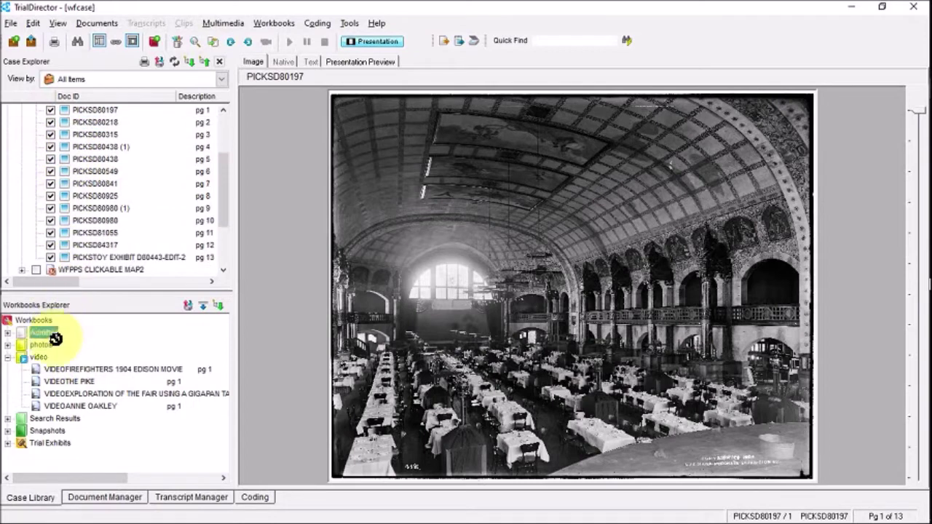
- Expand the photos workbook, look through its list of images, and collapse it again
left_click(7, 345)
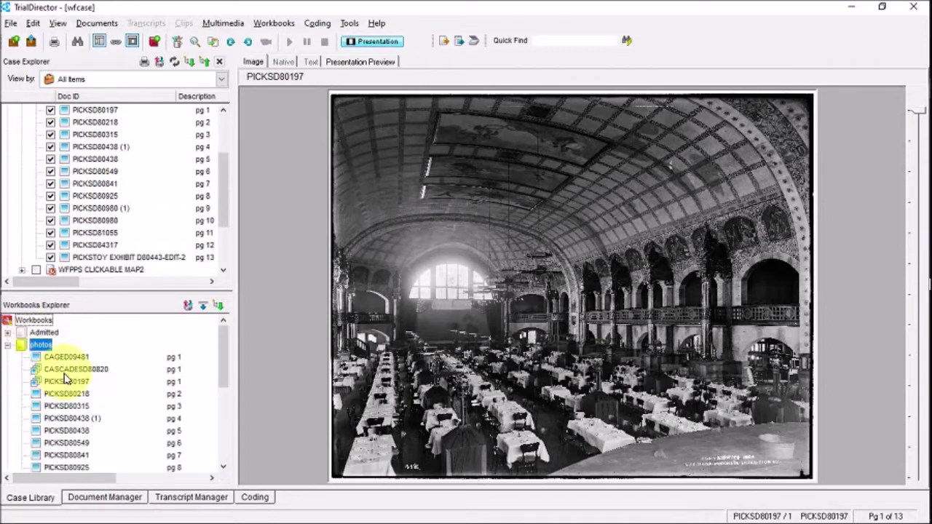
scroll(67, 376, "down", 3)
scroll(67, 376, "down", 1)
scroll(67, 376, "up", 4)
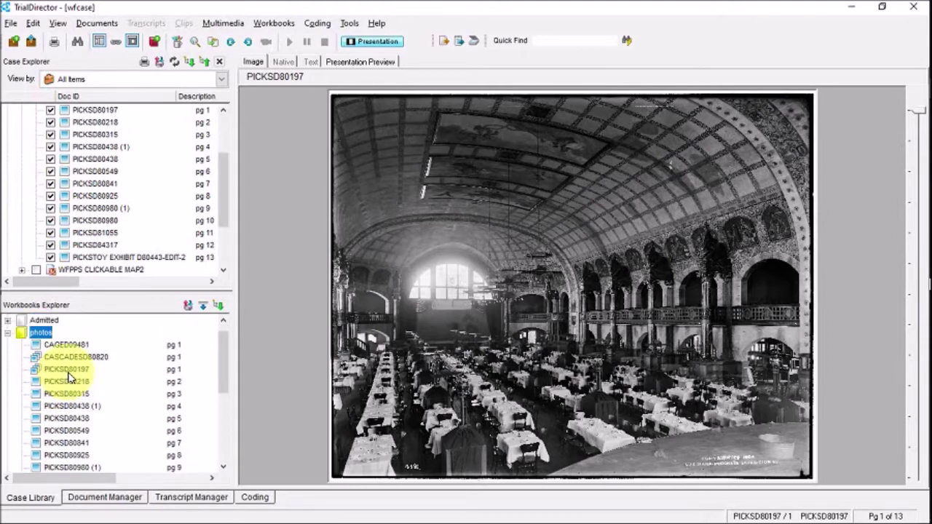
scroll(70, 375, "up", 1)
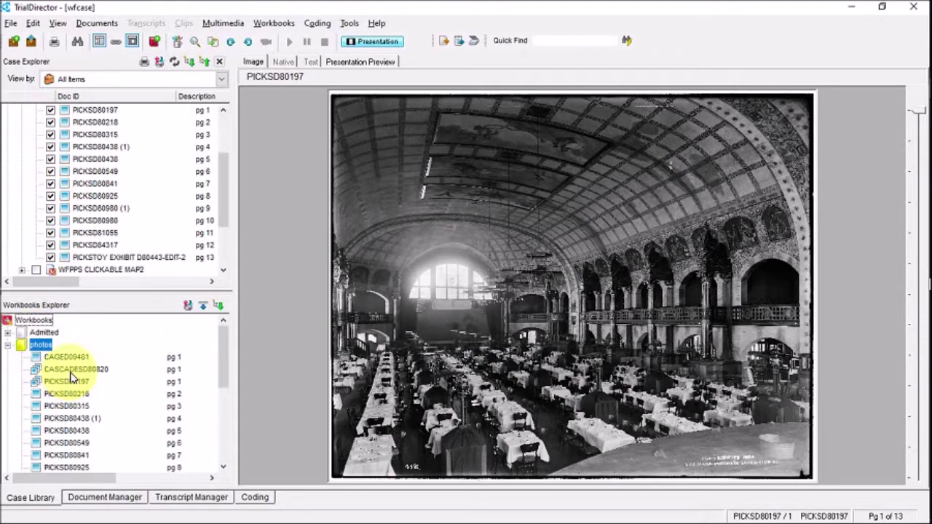
left_click(8, 345)
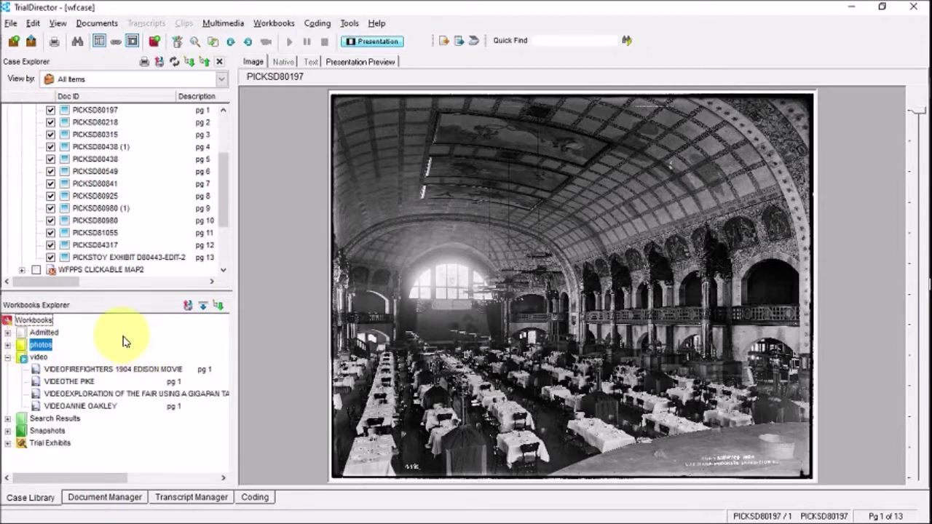
- Launch presentation mode and switch the active workbook to video and back to photos
left_click(364, 40)
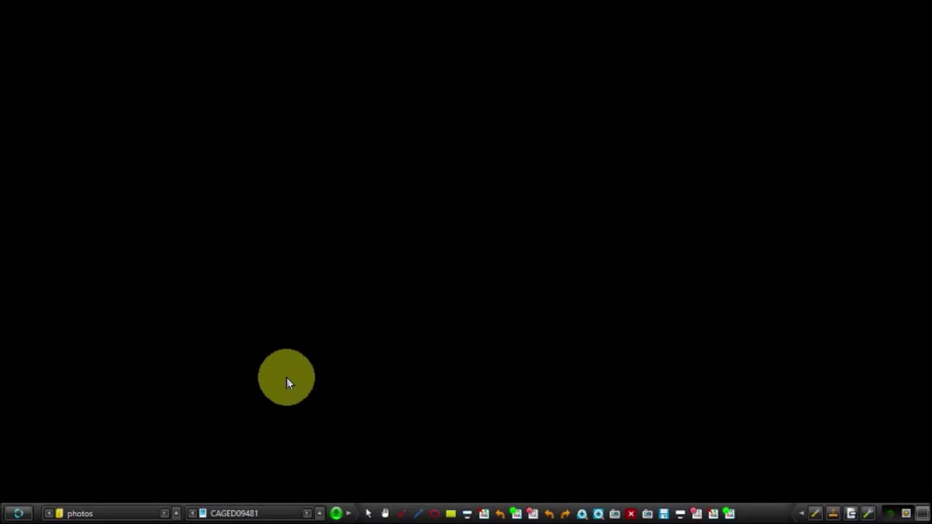
left_click(176, 514)
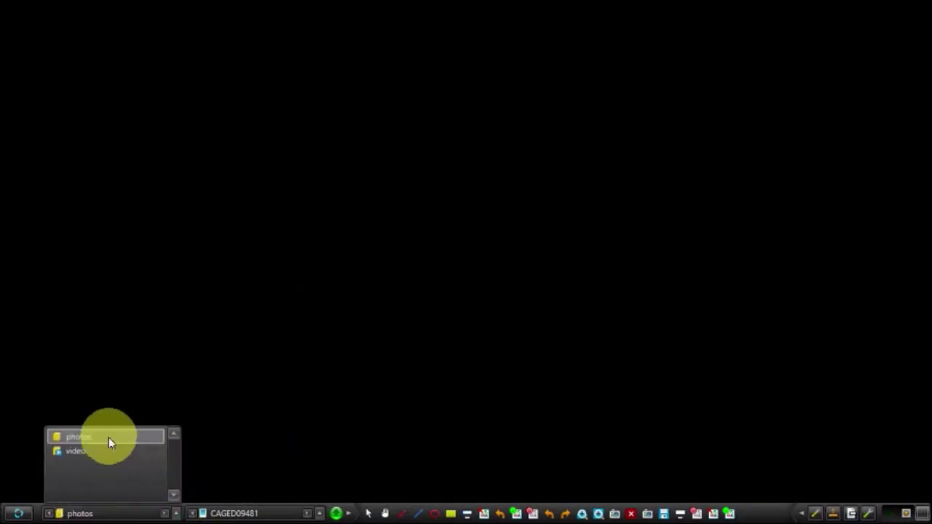
left_click(69, 451)
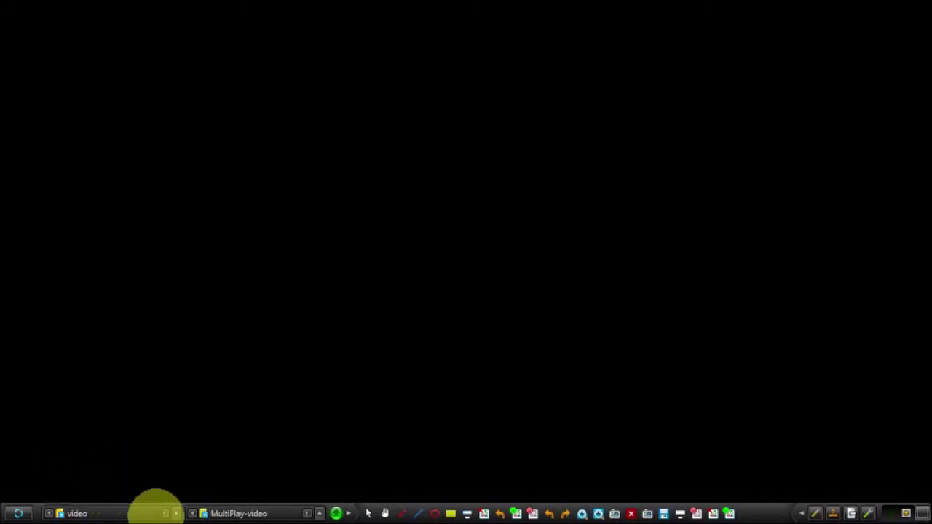
left_click(175, 514)
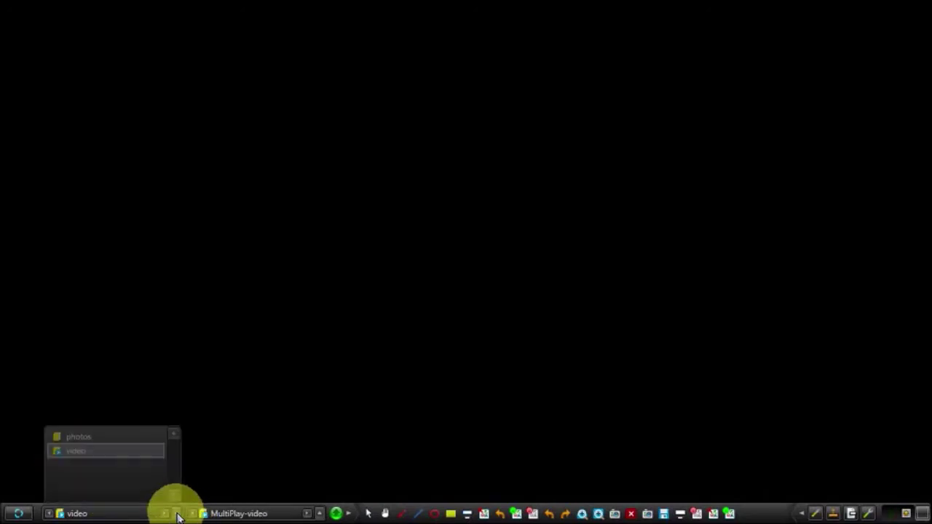
left_click(91, 436)
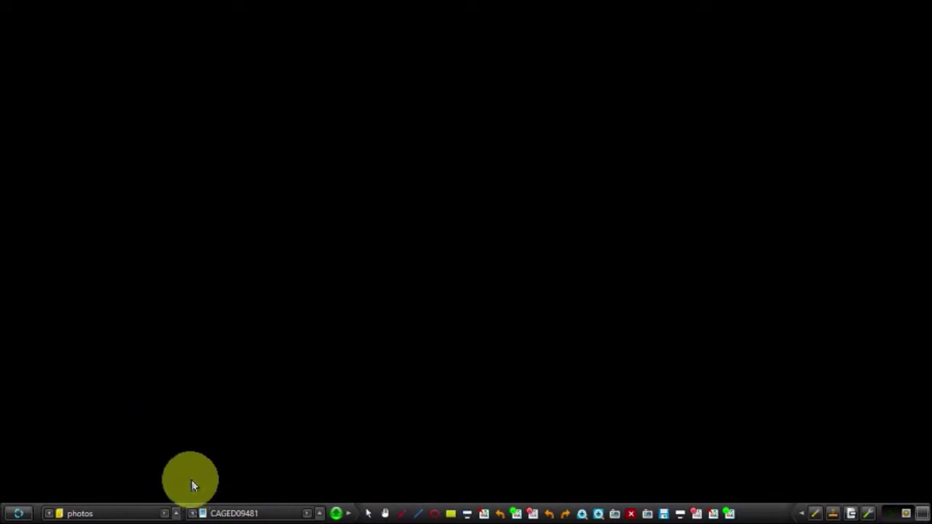
- Display the CAGED09481 photo in the presentation, clear it from the screen, and switch back to the TrialDirector wfcase window
left_click(337, 514)
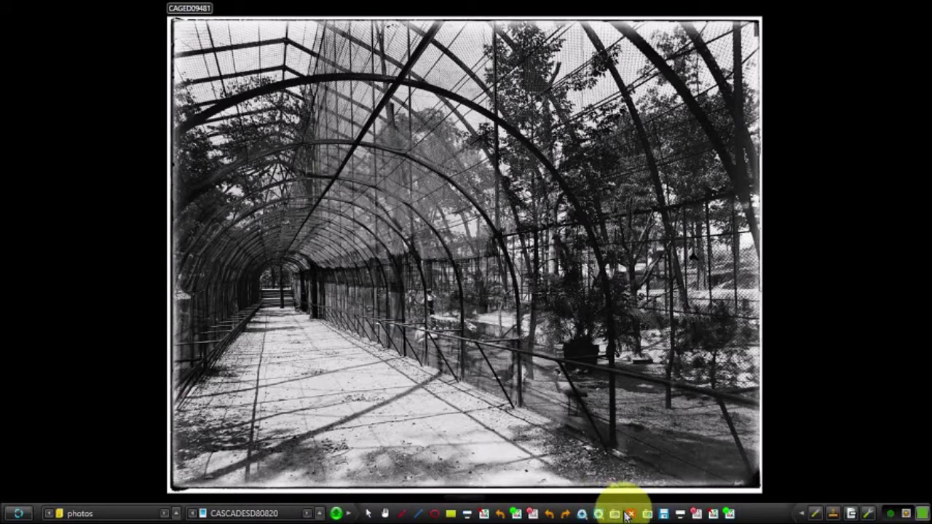
left_click(631, 514)
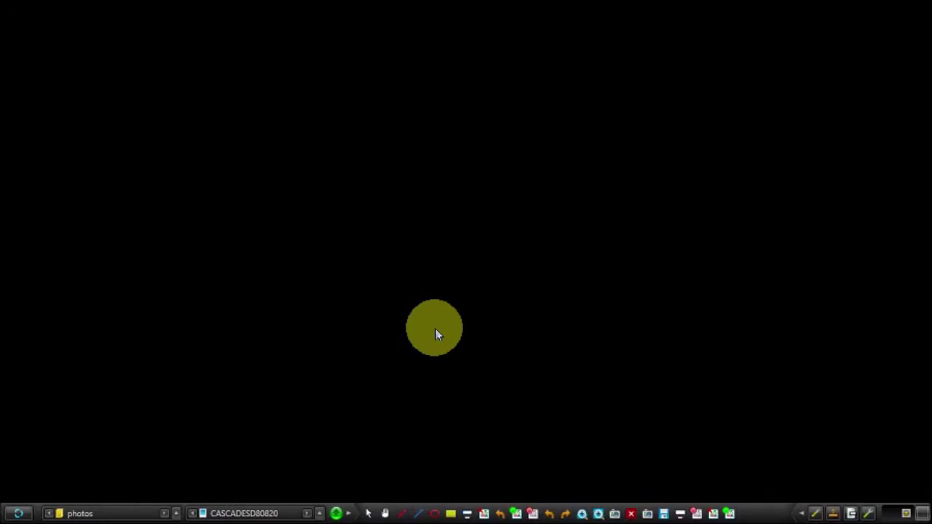
key("alt+Tab")
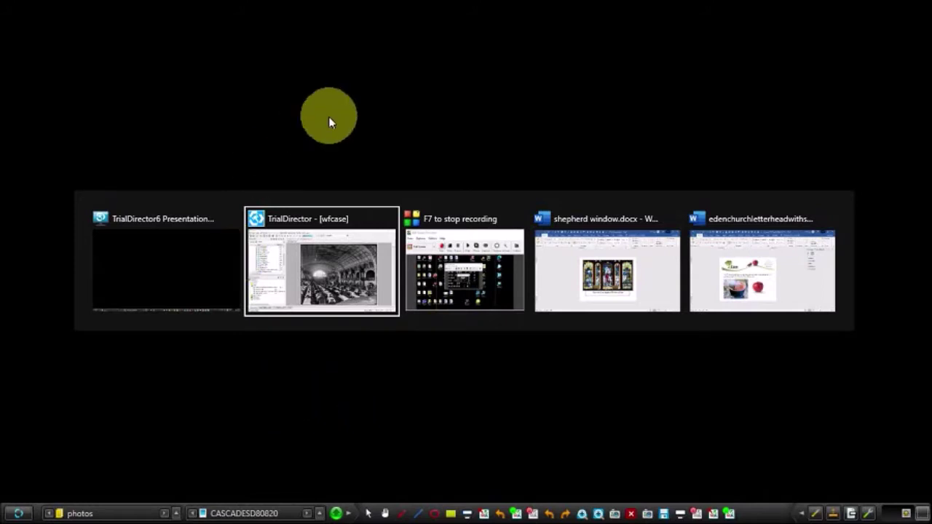
- Switch from the blank TrialDirector presentation screen to the TrialDirector wfcase window
key("alt+Tab")
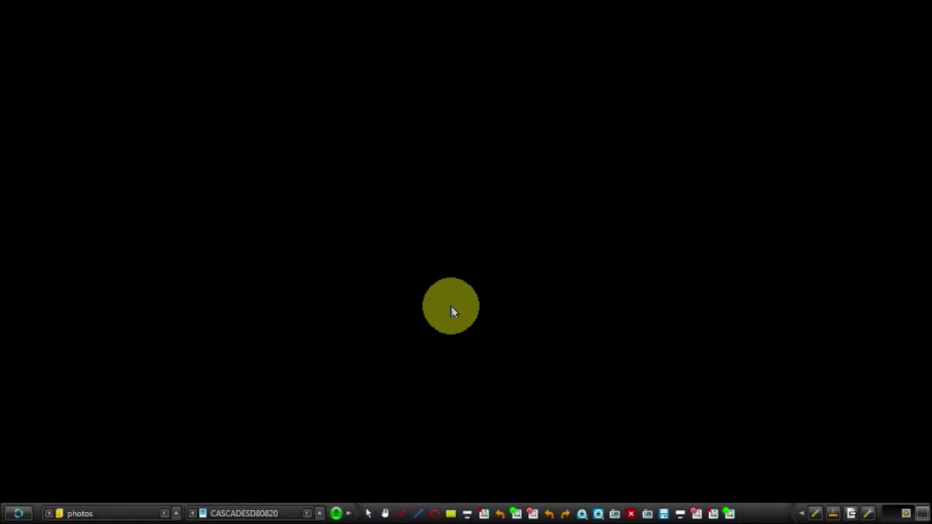
key("alt+Tab")
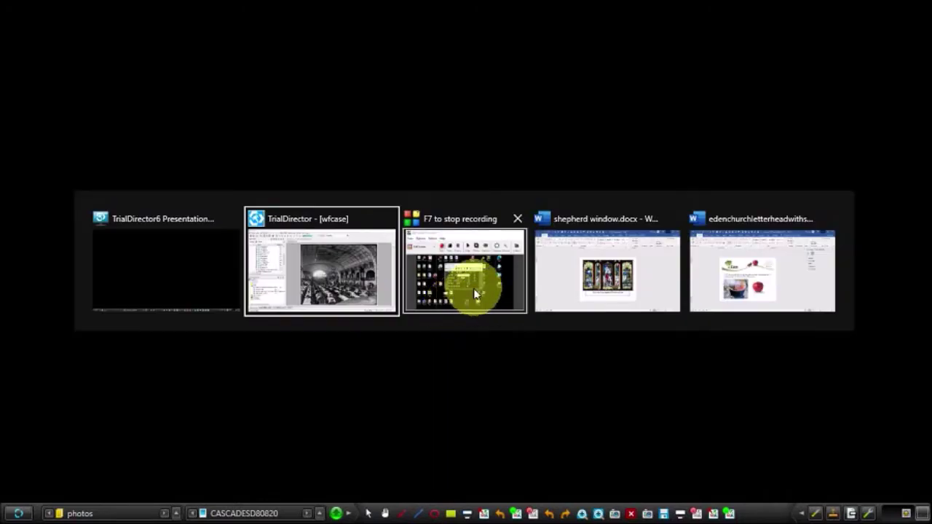
left_click(345, 272)
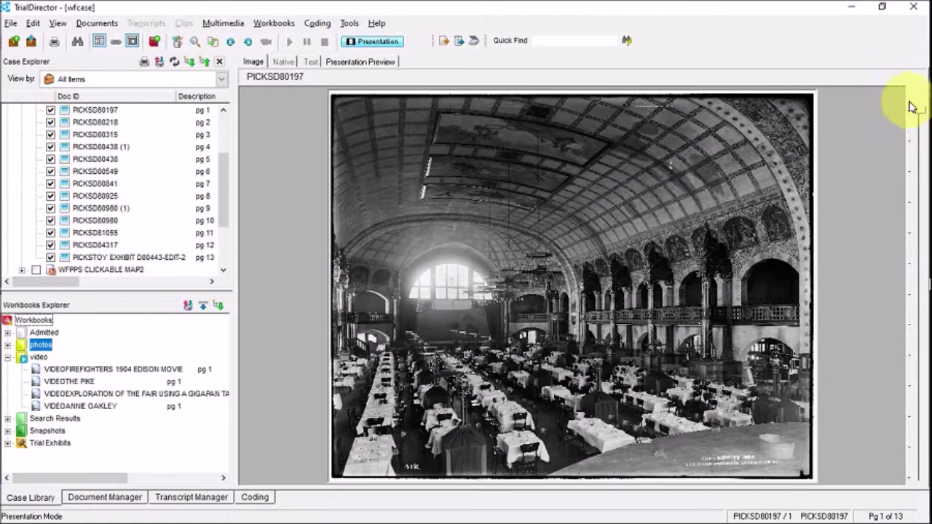
- Switch to Google Chrome and open the zoom.us website
mouse_move(915, 94)
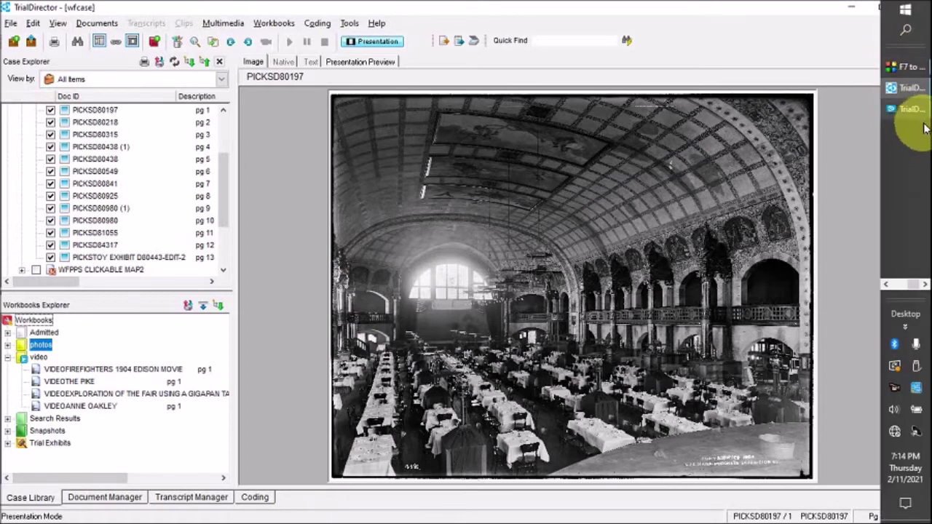
mouse_move(922, 113)
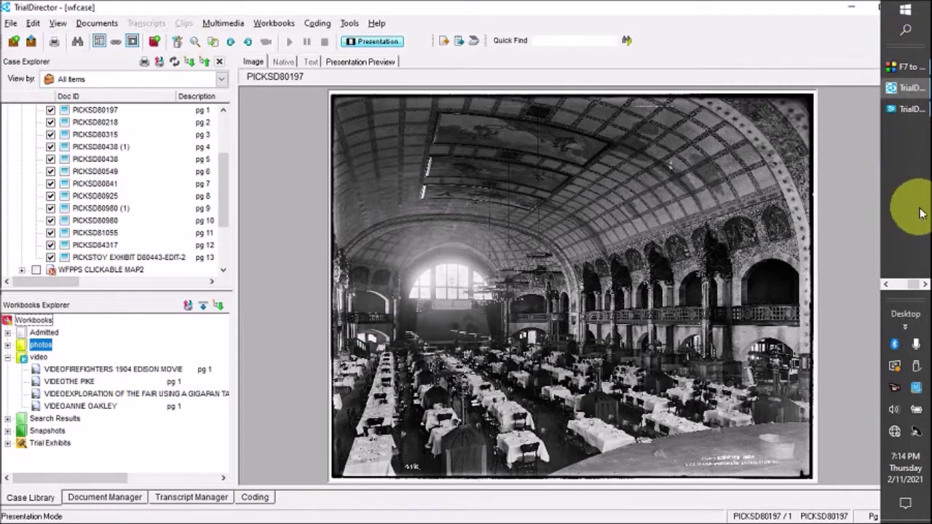
left_click(925, 285)
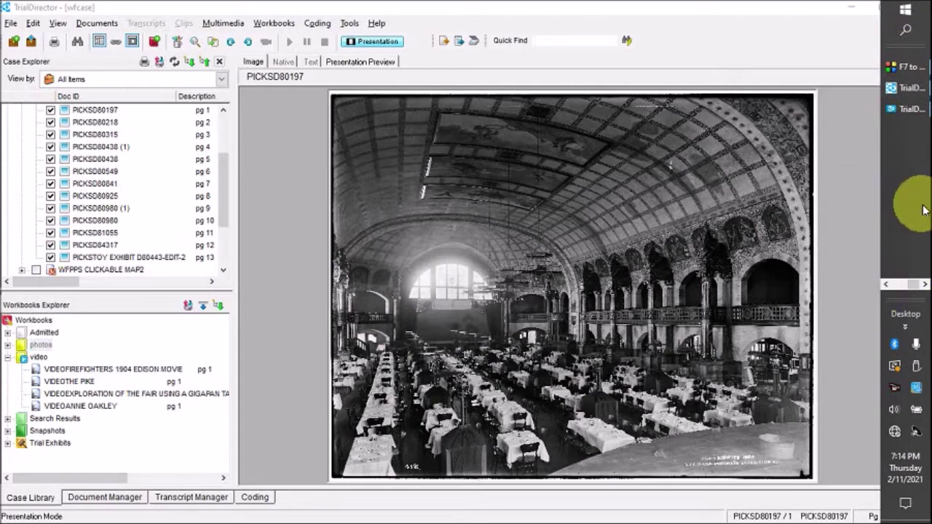
left_click(887, 285)
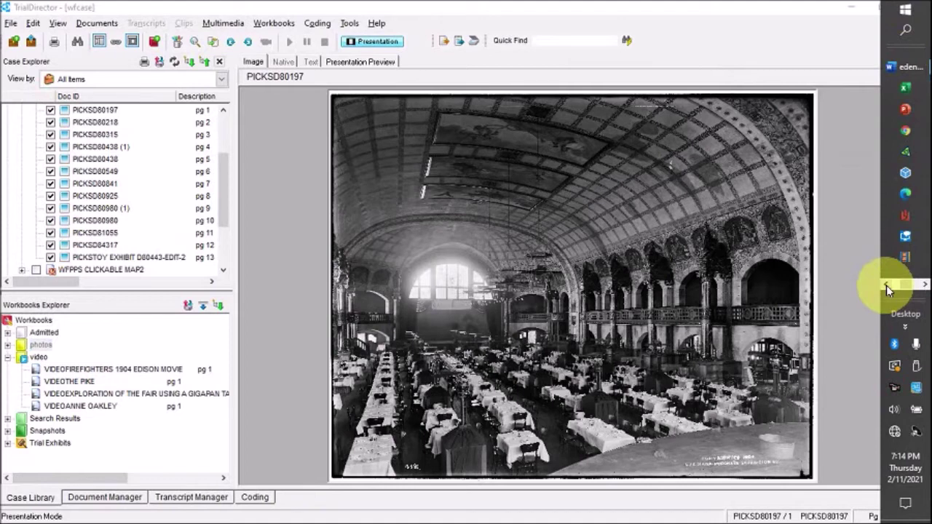
left_click(911, 137)
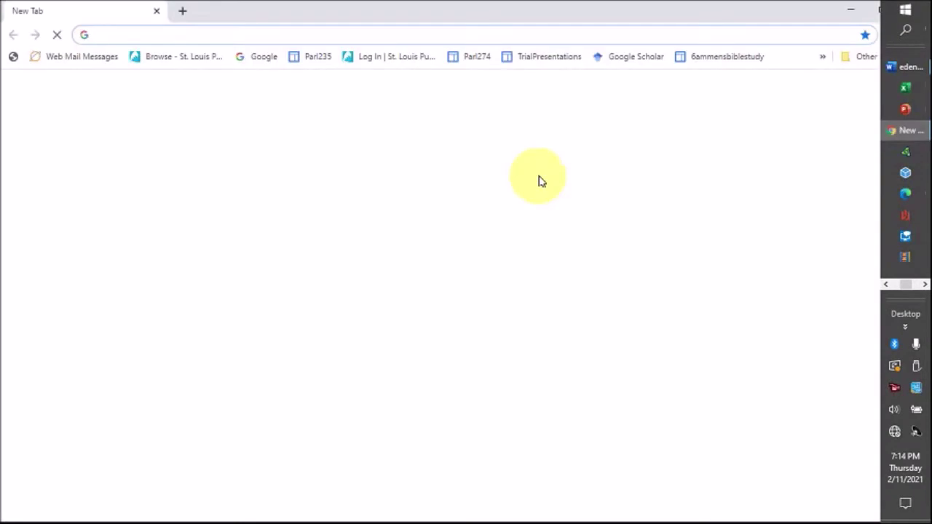
left_click(148, 34)
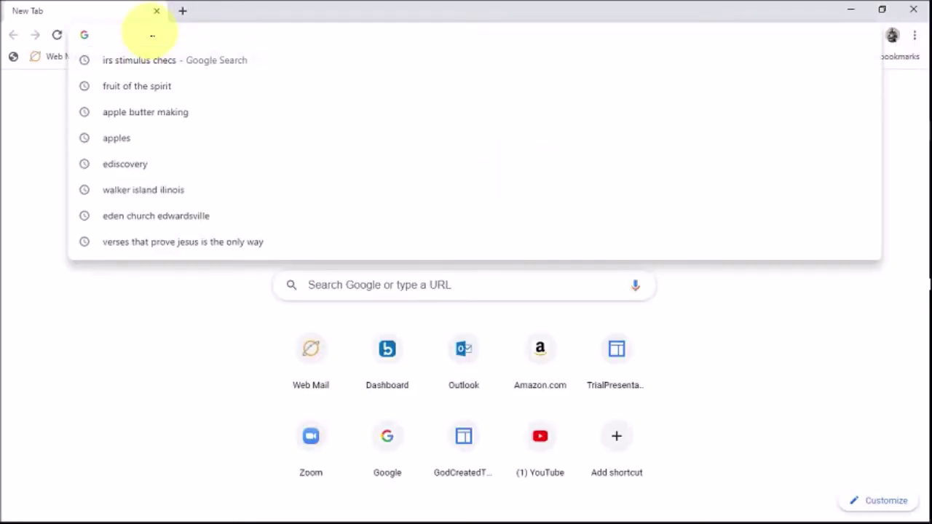
type("zoom.us")
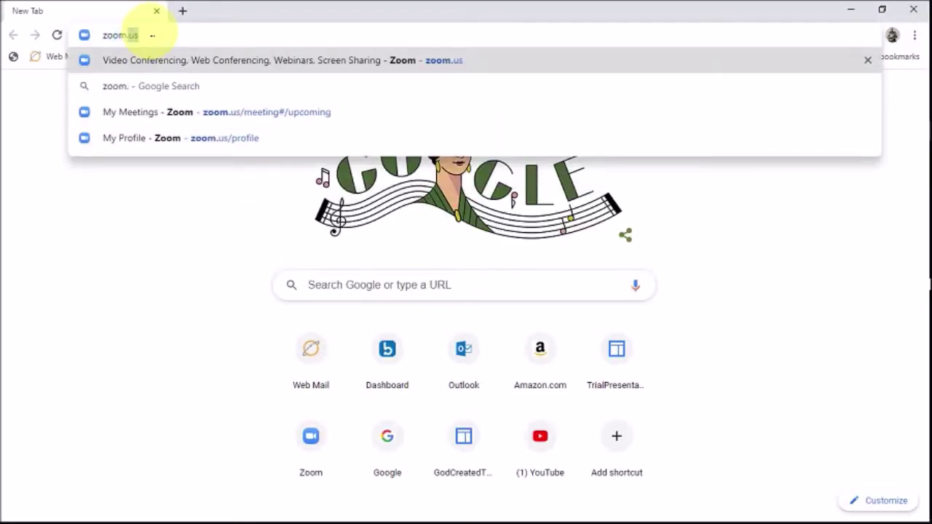
key("Return")
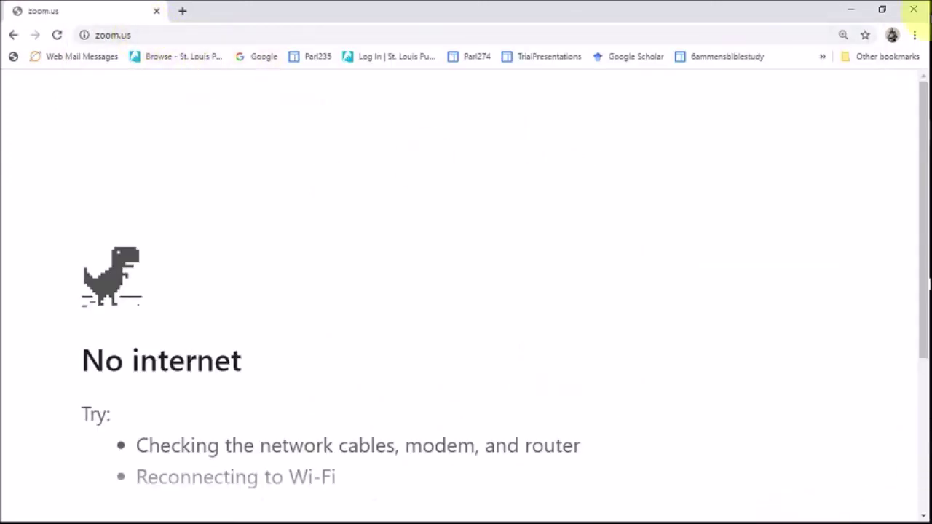
- Connect the computer to the Amped_AP Wi-Fi network and dismiss the list of networks
mouse_move(921, 59)
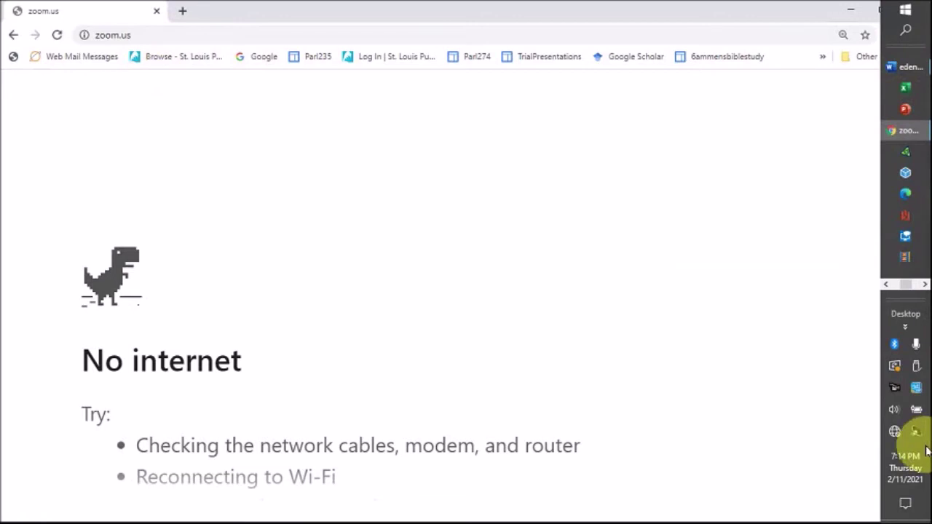
left_click(896, 435)
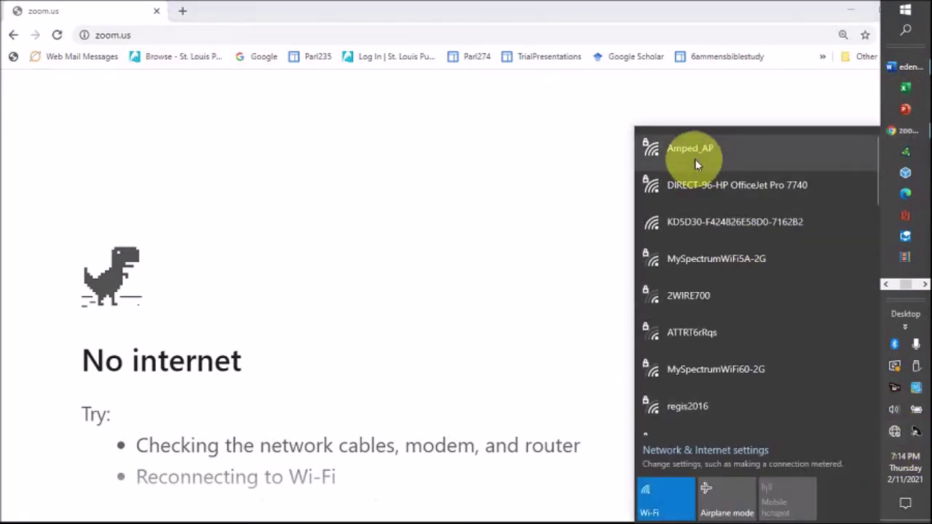
left_click(695, 159)
left_click(821, 210)
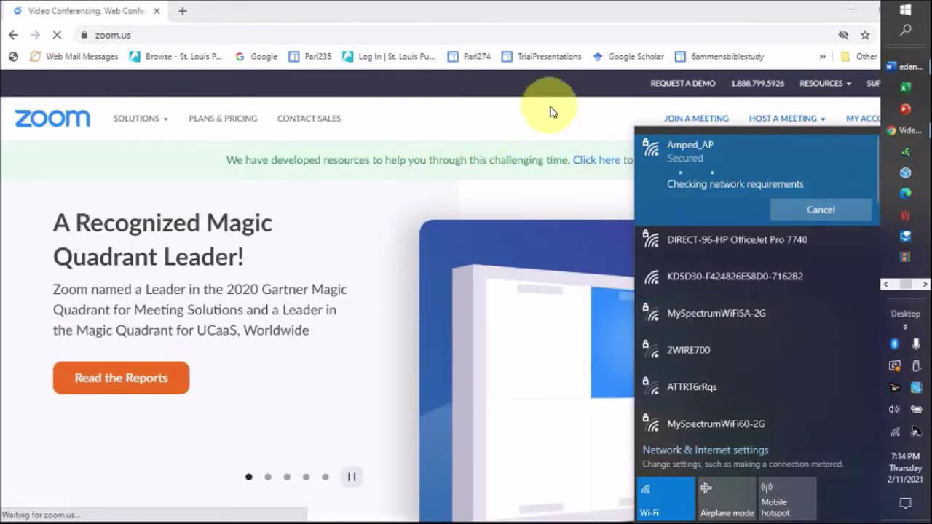
left_click(552, 112)
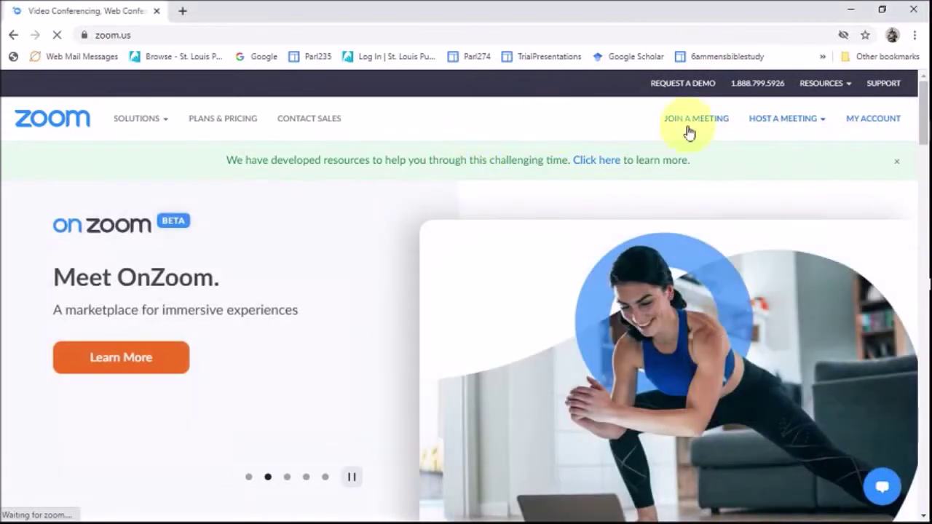
- Open the Zoom account's upcoming meetings and find the TrialDirector Zoom session example on Thu, Feb 18
left_click(873, 121)
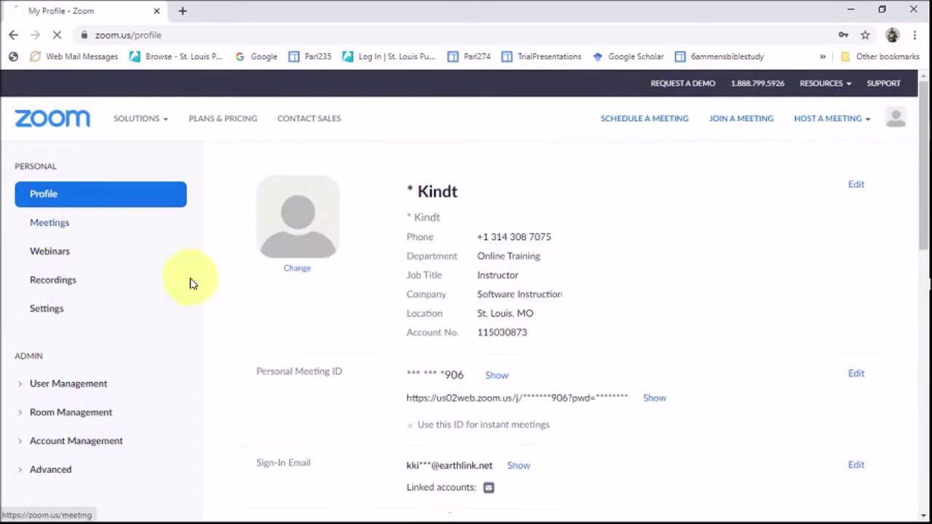
left_click(58, 229)
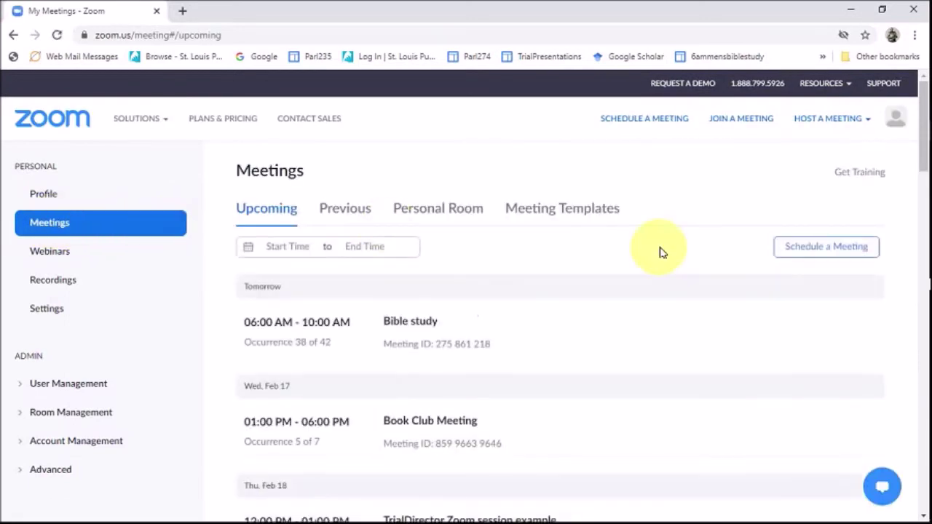
scroll(661, 250, "down", 1)
scroll(662, 251, "down", 3)
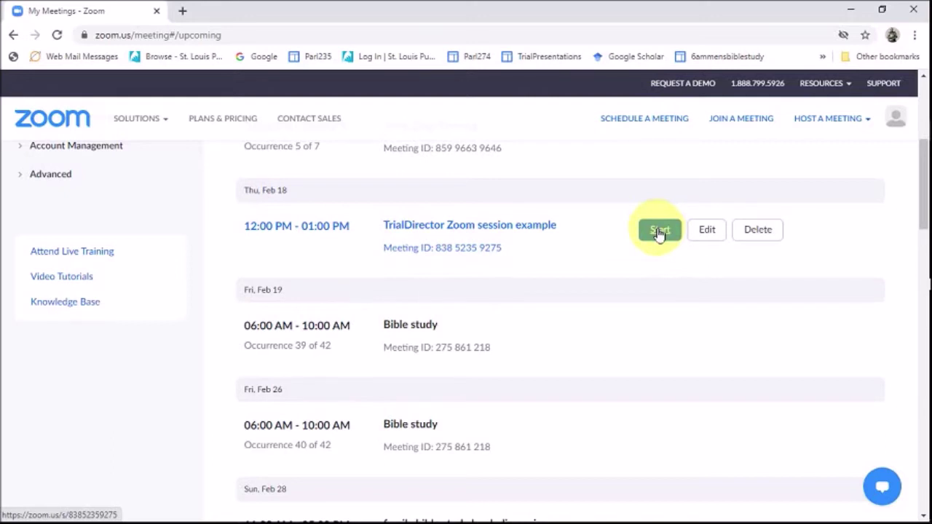
- Start the TrialDirector Zoom session example in Zoom Meetings, join with computer audio, and expand the meeting to full screen
left_click(659, 232)
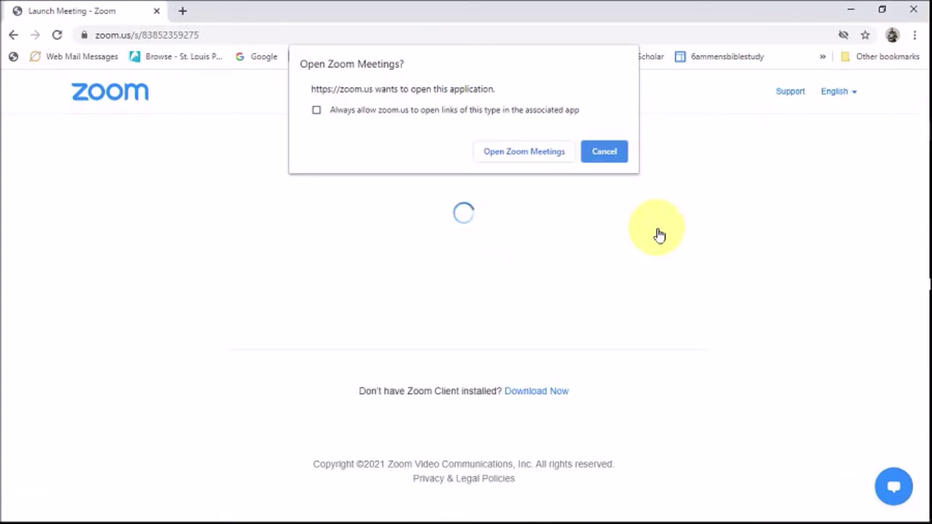
left_click(511, 154)
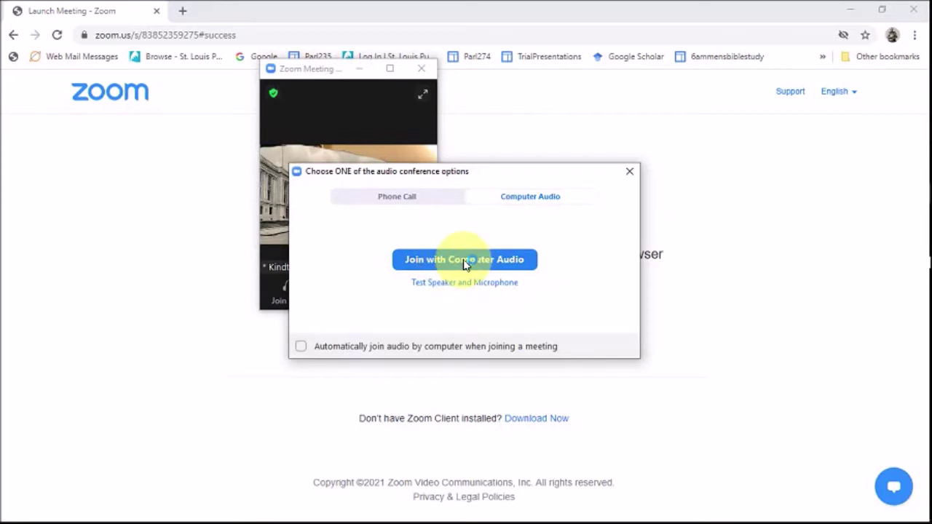
left_click(466, 263)
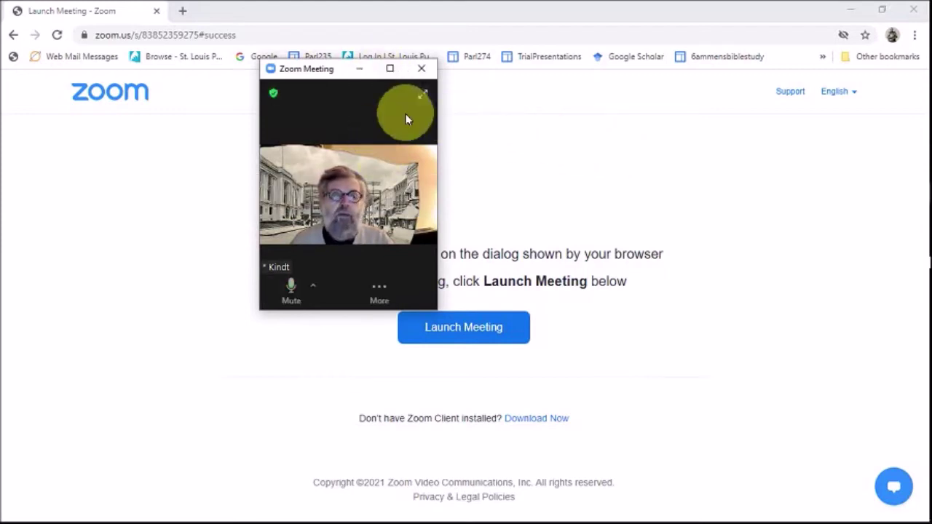
left_click(423, 95)
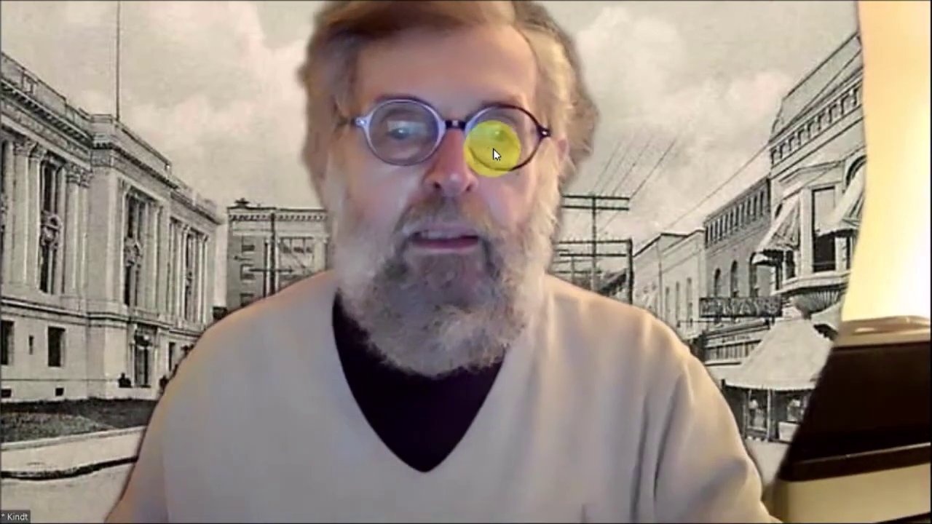
- Turn the camera video off and on again, and close the meeting's security options
mouse_move(497, 148)
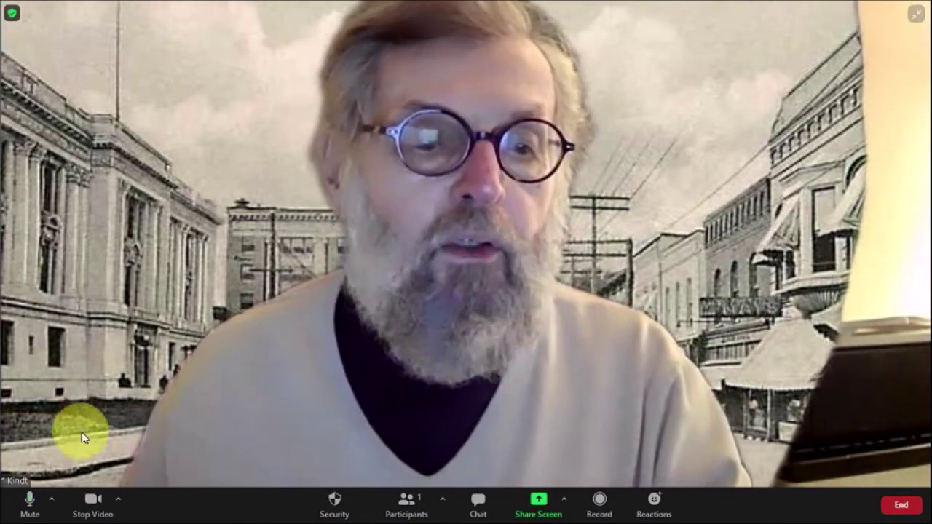
left_click(94, 500)
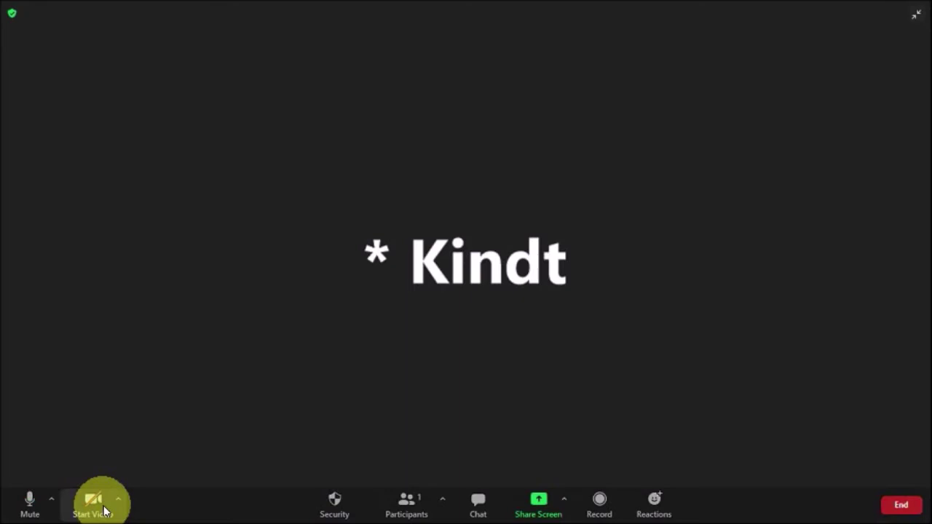
left_click(94, 507)
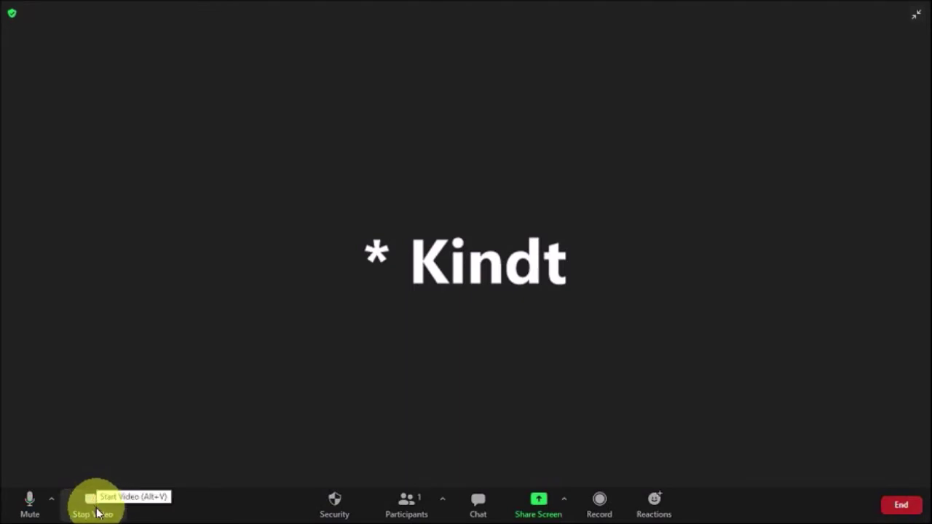
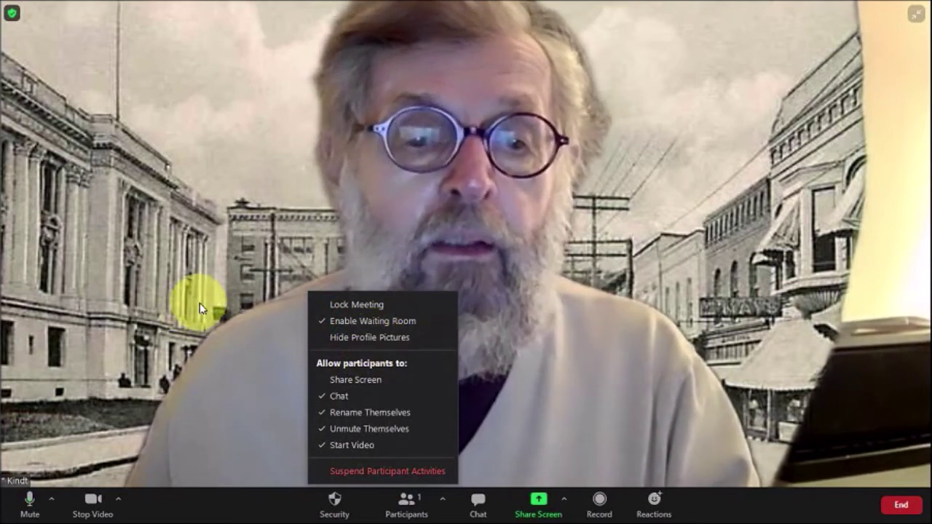
left_click(218, 315)
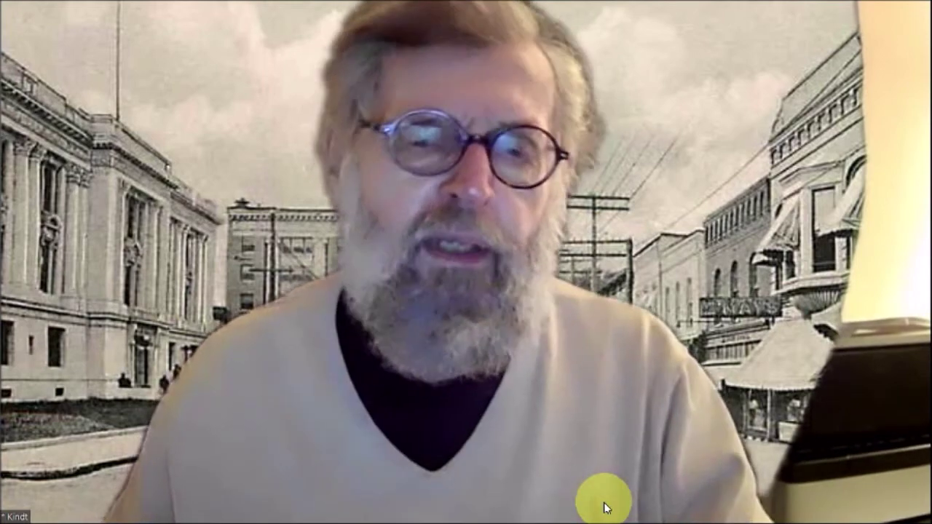
- Switch to the TrialDirector6 Presentation Kiosk window and return to the Zoom meeting
mouse_move(597, 500)
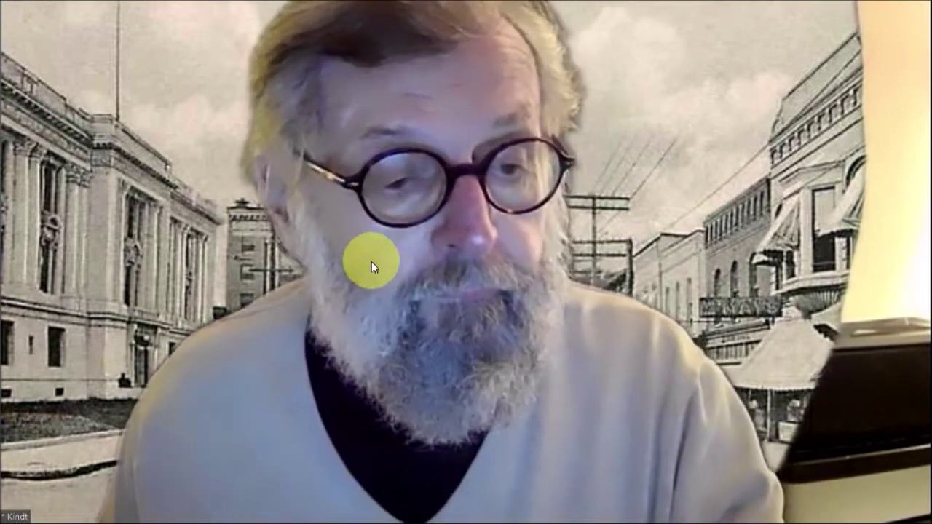
key("alt+Tab")
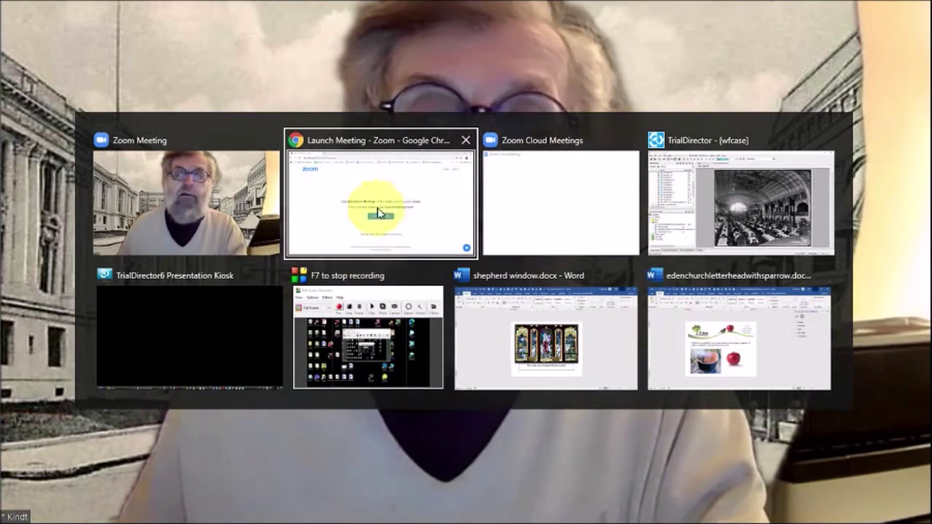
left_click(174, 336)
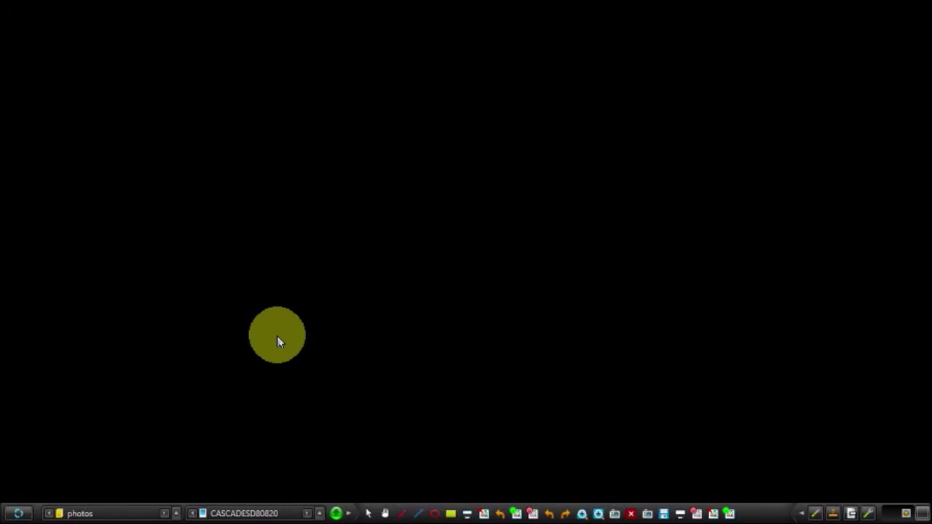
key("ctrl+alt+Tab")
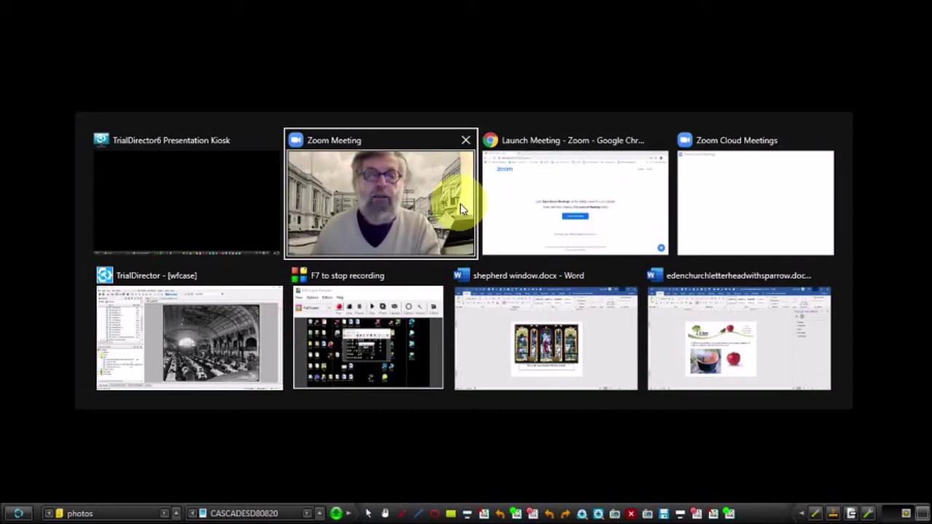
left_click(386, 202)
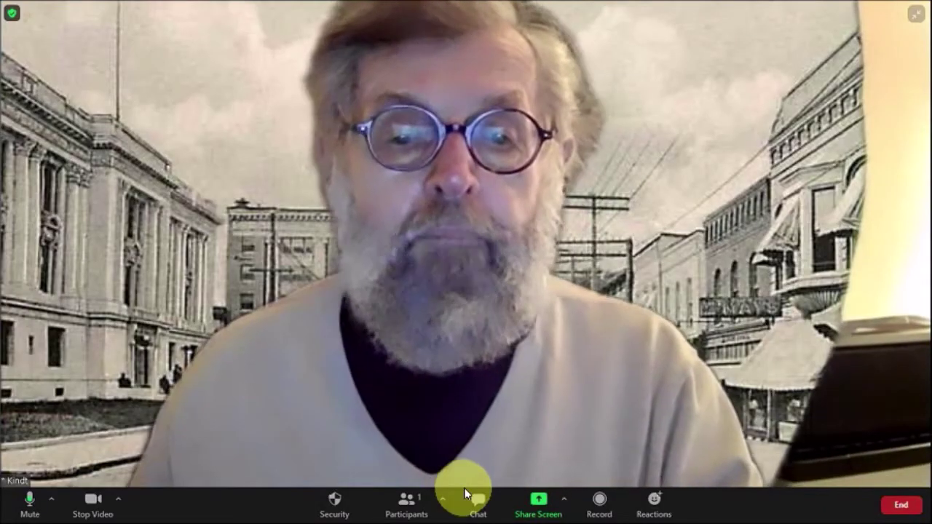
- Share the TrialDirector6 Presentation Kiosk window in the Zoom meeting
left_click(551, 511)
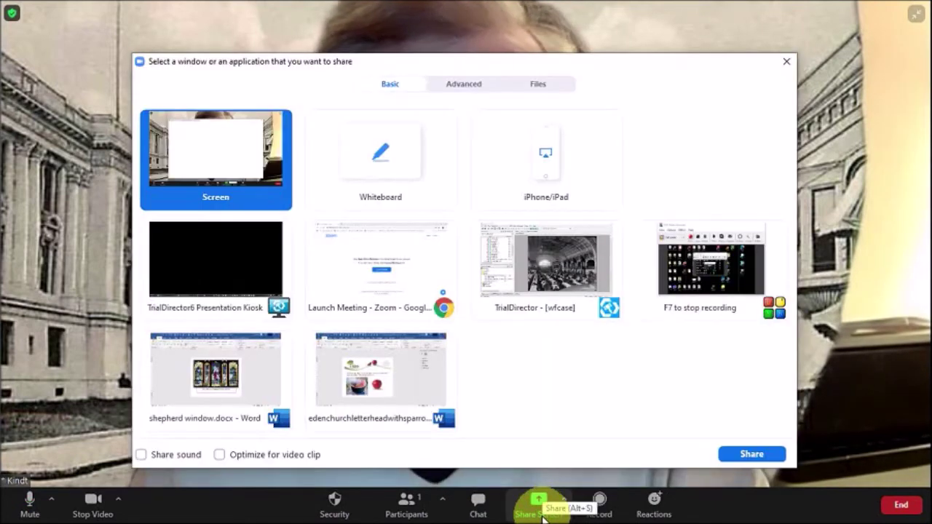
left_click(217, 266)
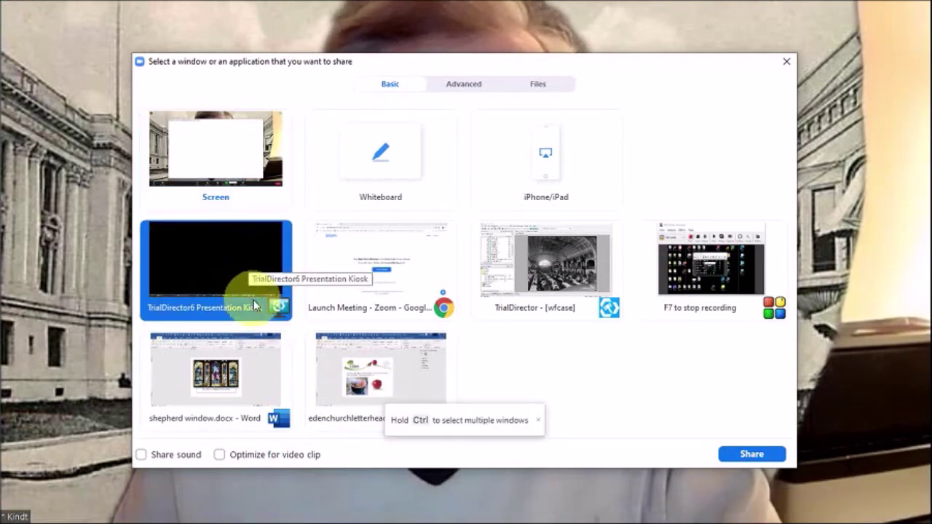
left_click(750, 455)
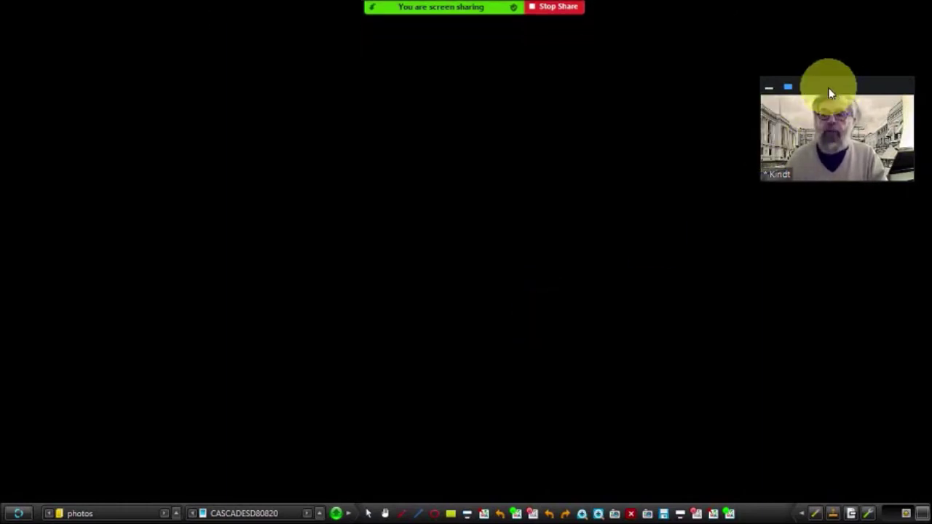
- Move the meeting's thumbnail video up into the corner of the presentation and display the photo CASCADESD80820
left_click_drag(830, 94, 832, 116)
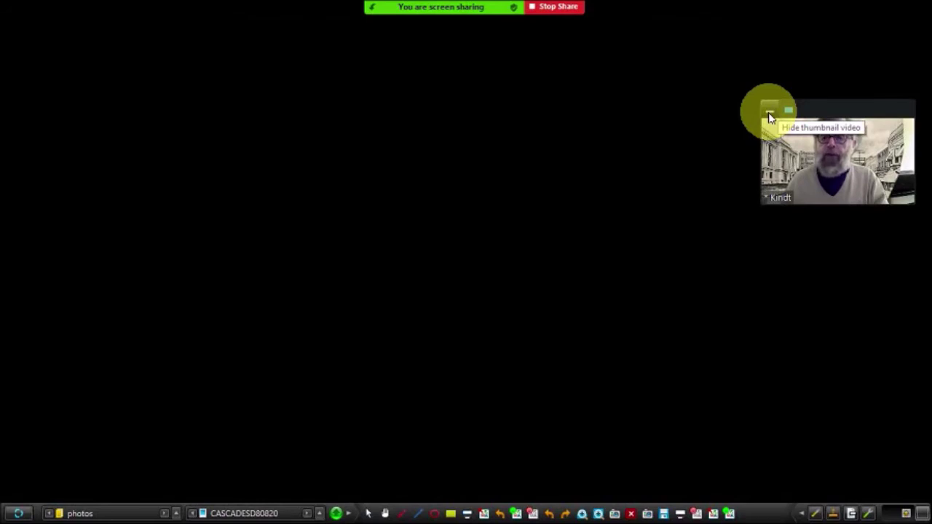
left_click_drag(845, 115, 853, 19)
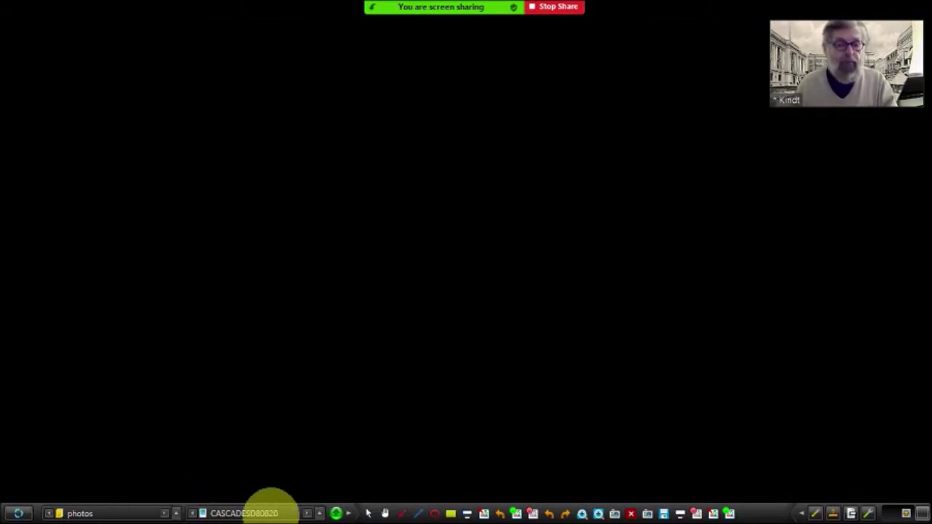
left_click(337, 514)
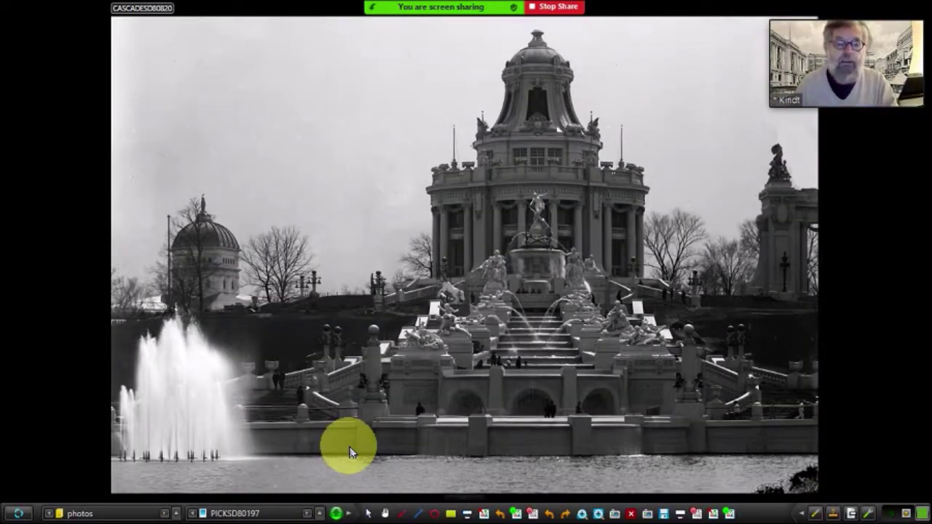
- Call out an enlargement of the cascade stairway in the middle of the photo, undo the callout and clear the photo
left_click(680, 515)
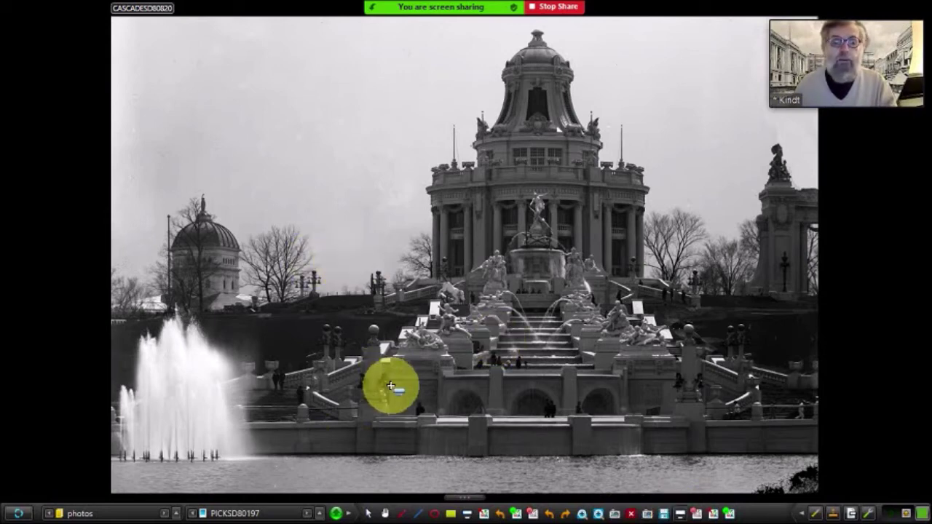
left_click_drag(473, 284, 606, 386)
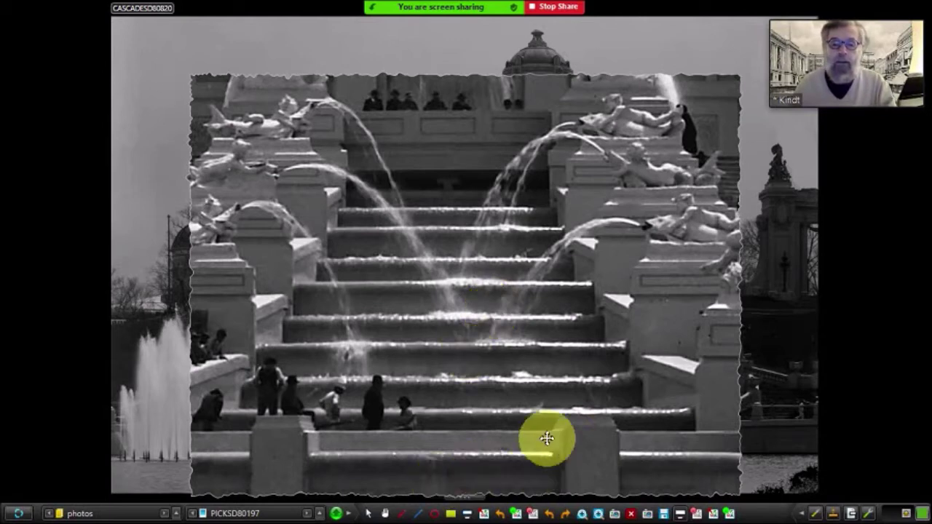
left_click(551, 518)
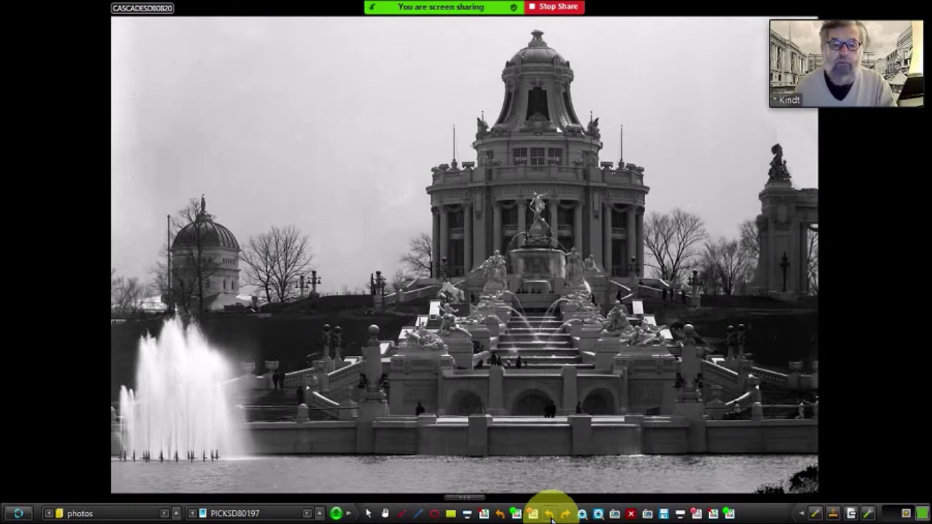
left_click(551, 519)
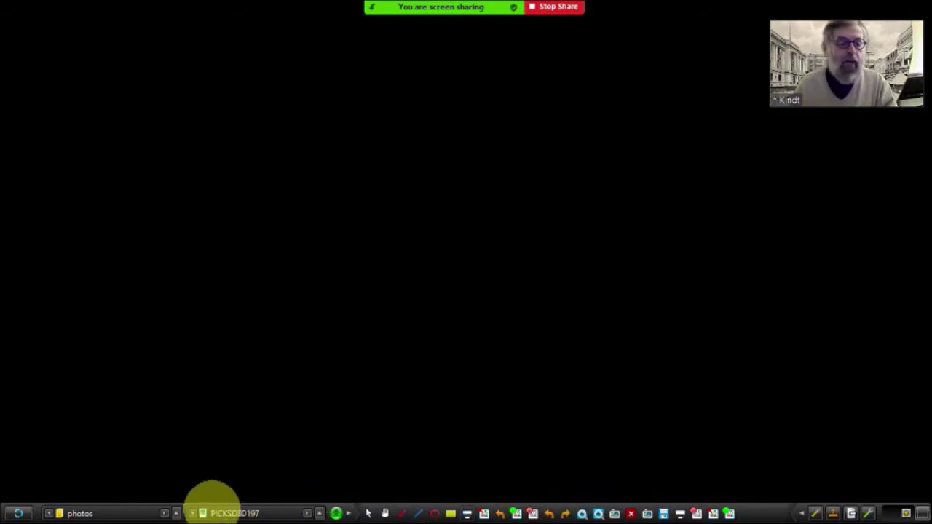
- Choose the video workbook and display its VIDEOTHE PIKE clip in the presentation
left_click(177, 515)
left_click(98, 450)
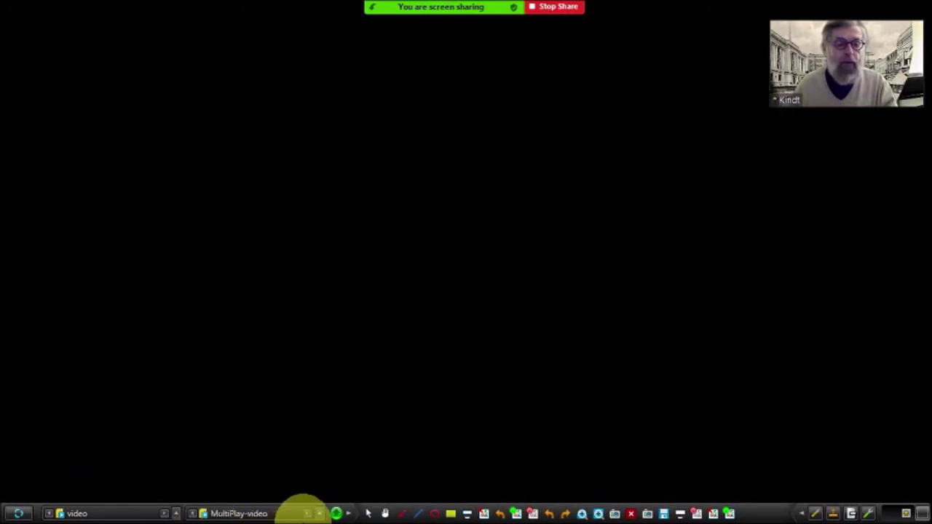
left_click(321, 514)
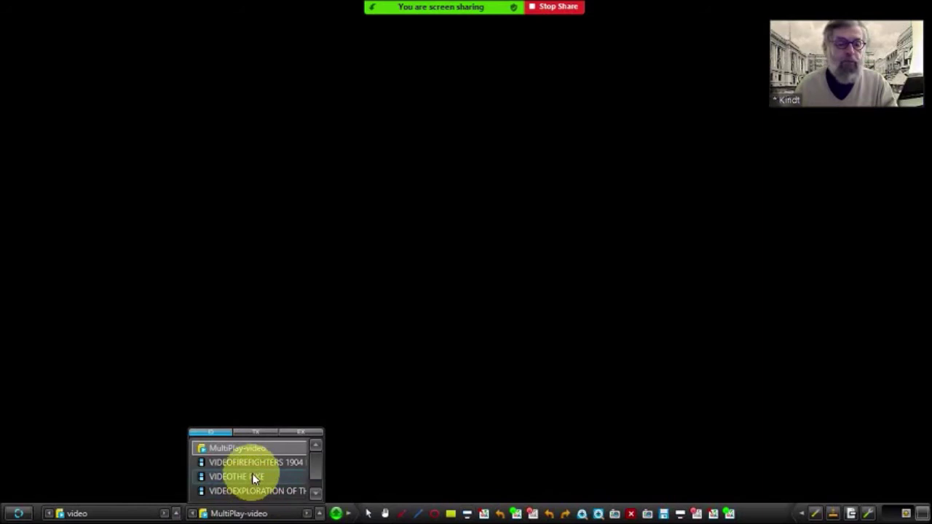
left_click(252, 476)
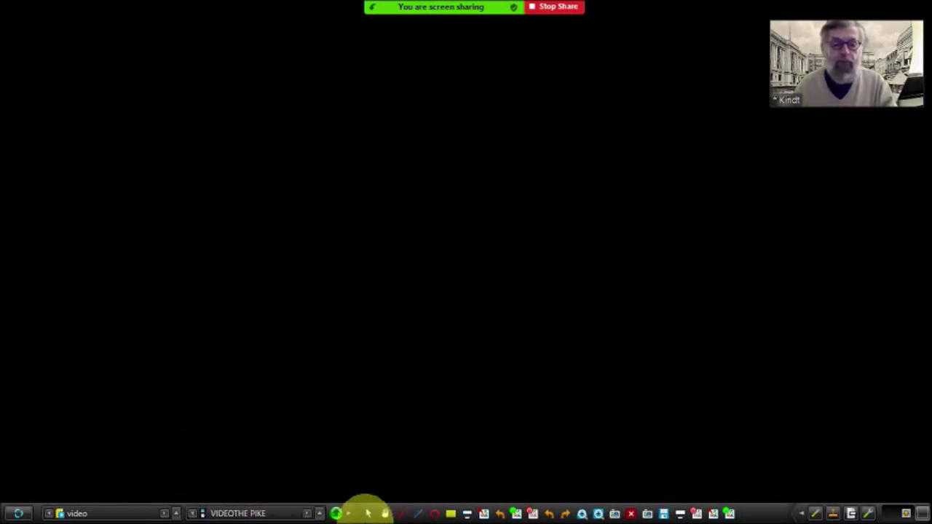
left_click(336, 514)
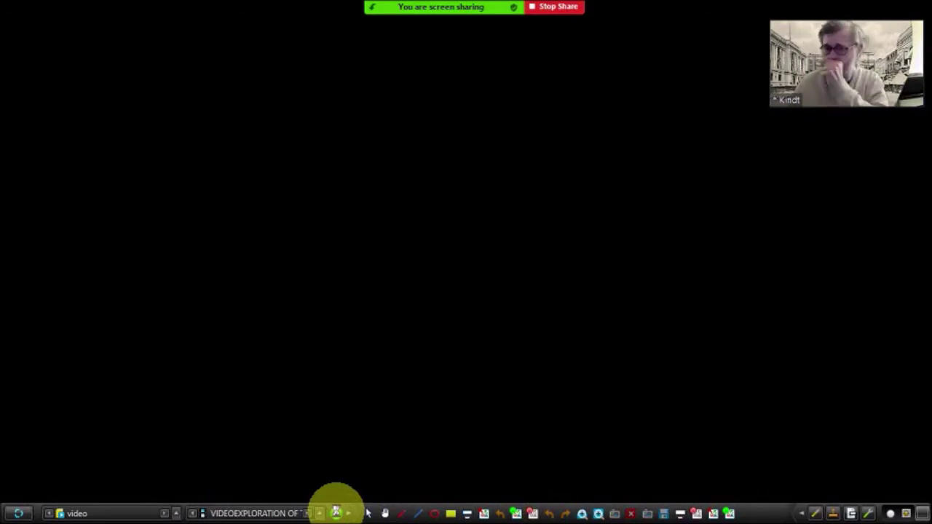
left_click(335, 513)
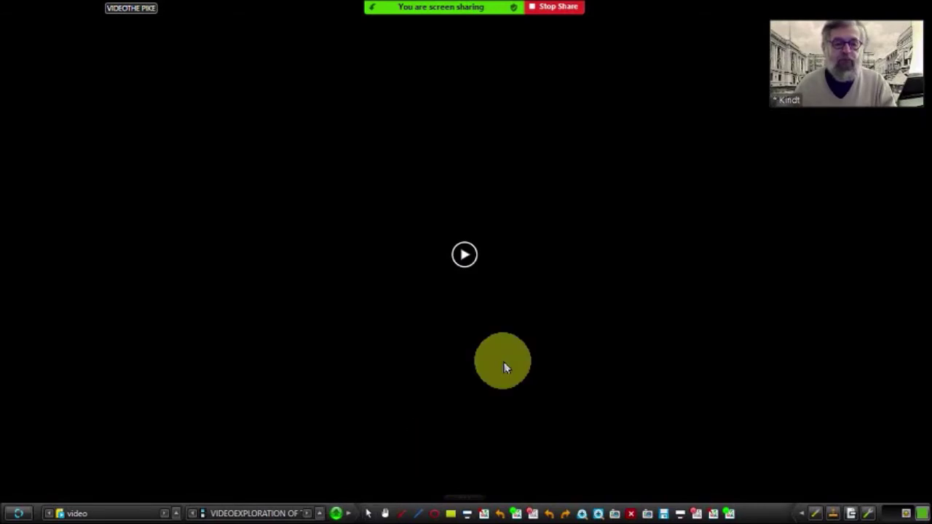
- Play the Pike clip, jump ahead to several points on its timeline, and clear it from the presentation
left_click(466, 256)
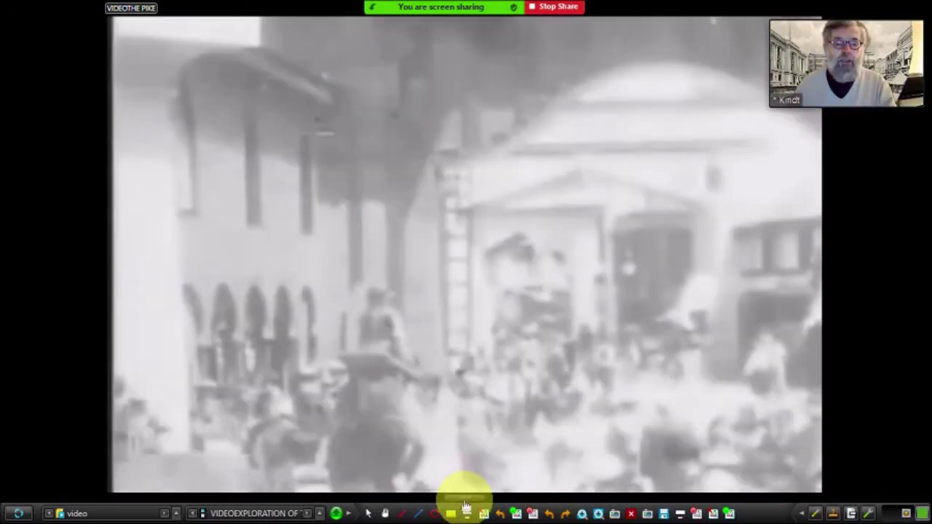
mouse_move(455, 493)
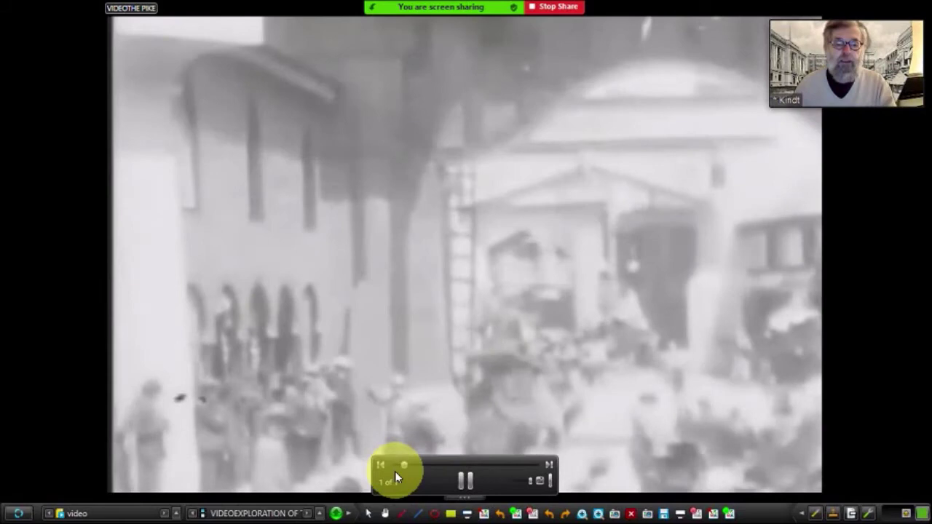
left_click(401, 464)
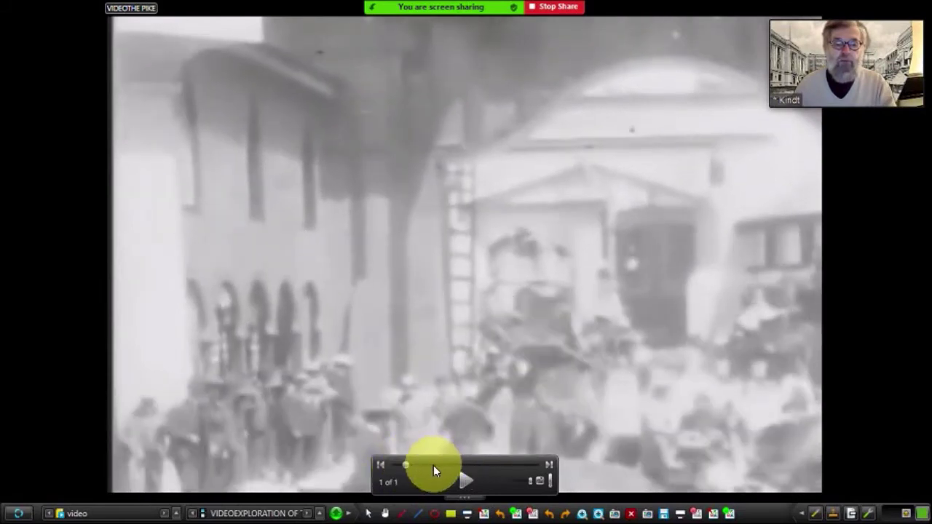
key("space")
key("space")
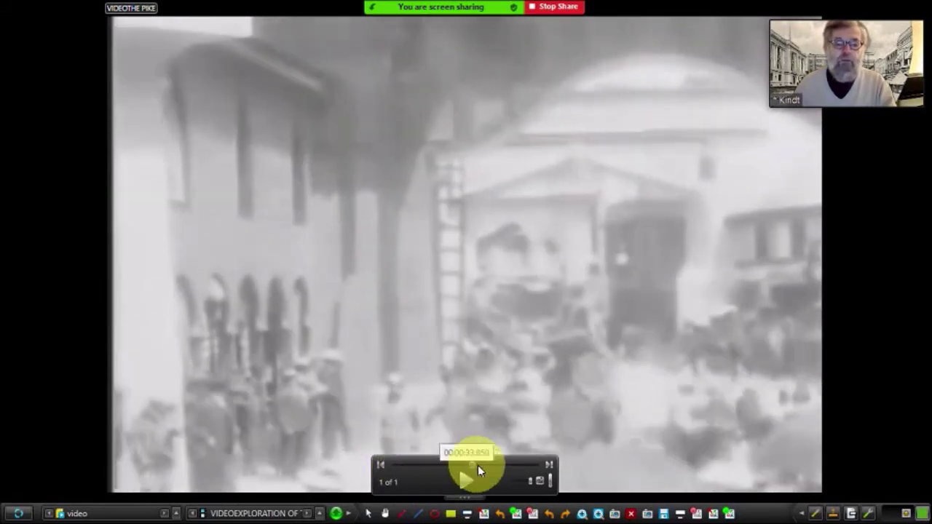
key("space")
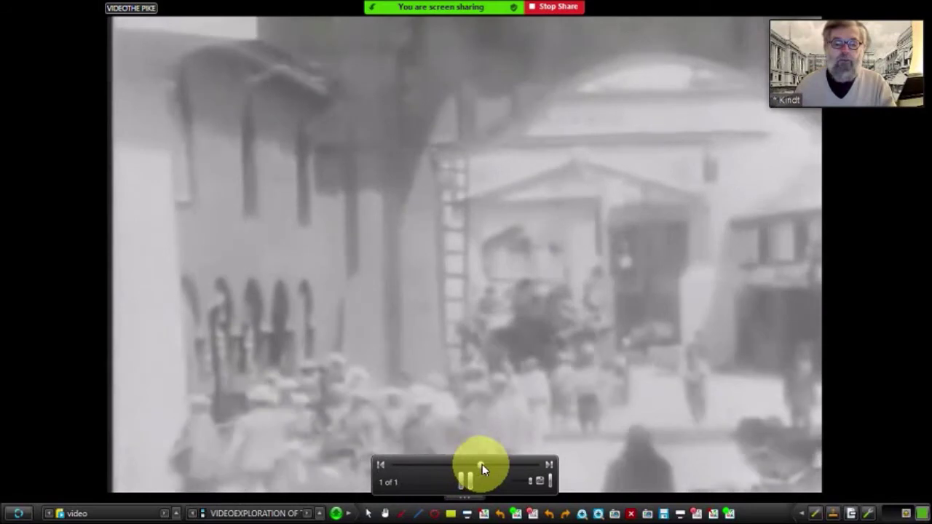
left_click(517, 466)
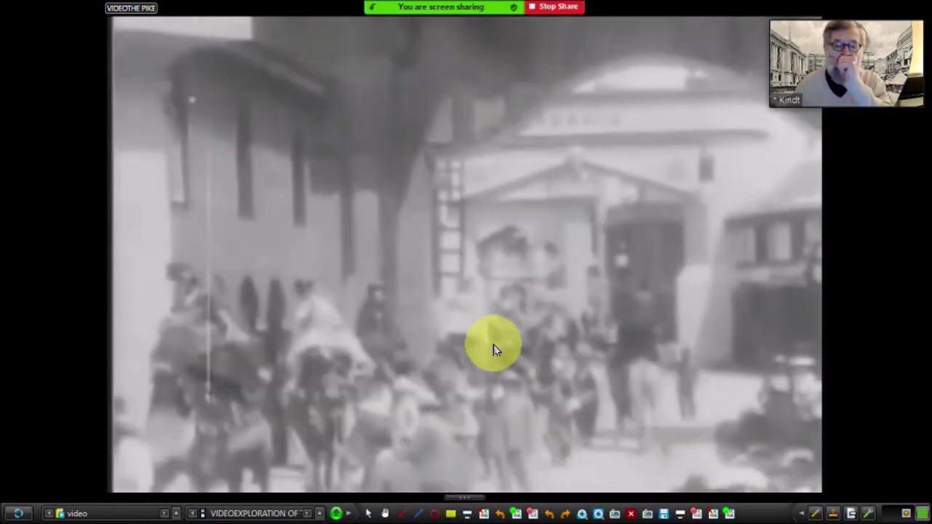
left_click(632, 514)
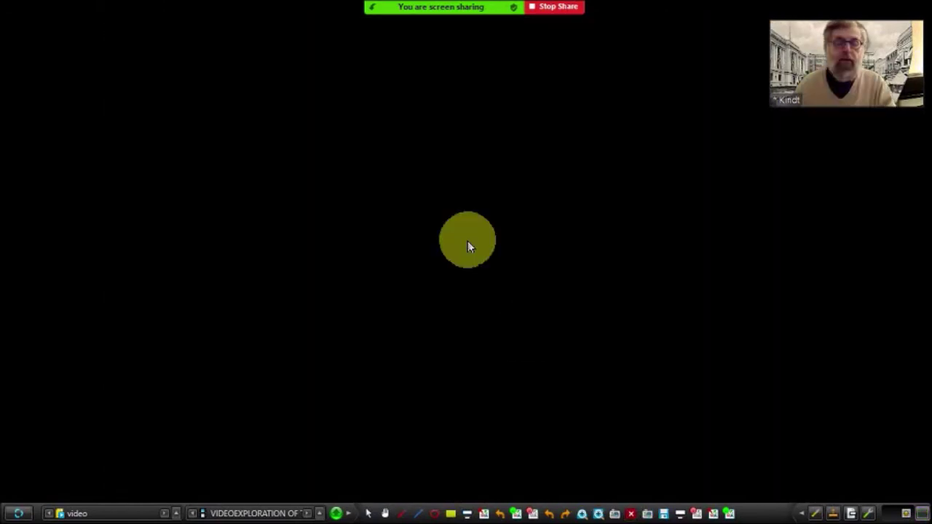
- Display the VIDEOFIREFIGHTERS 1904 clip from the video workbook
left_click(321, 514)
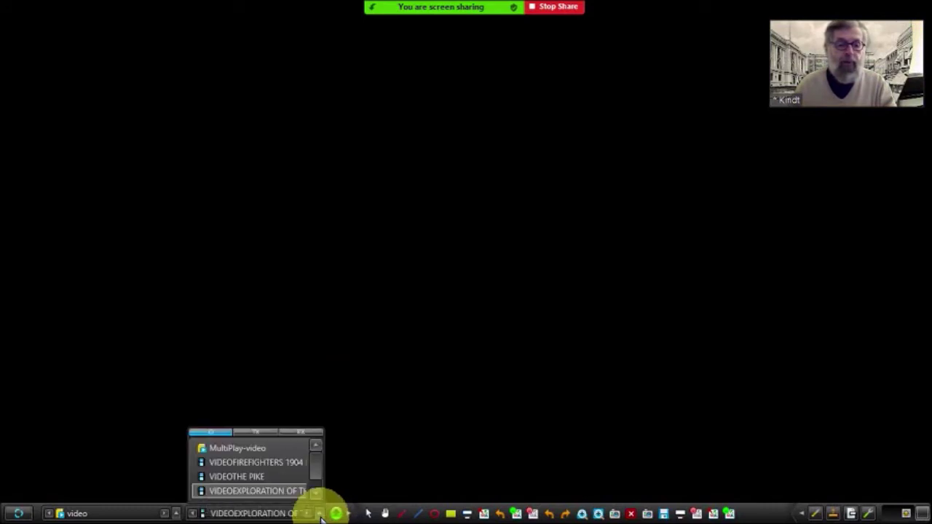
left_click(279, 464)
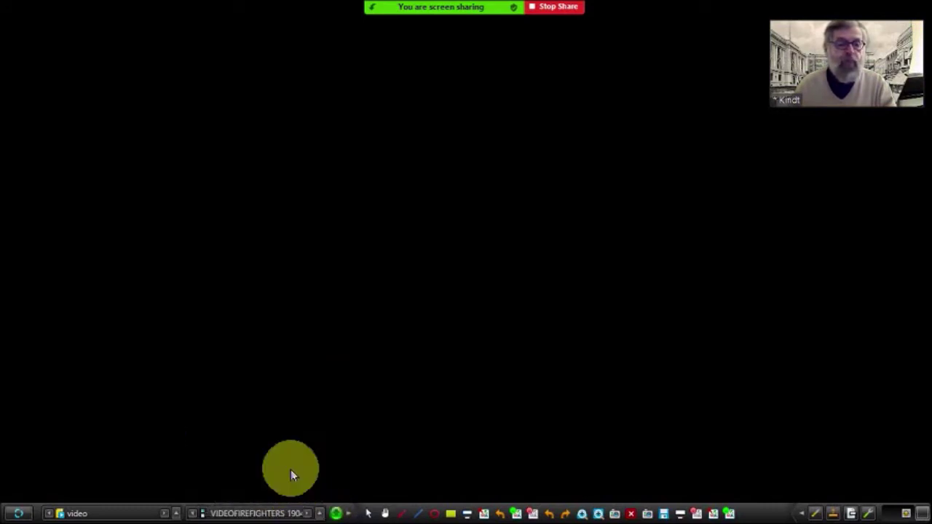
left_click(339, 515)
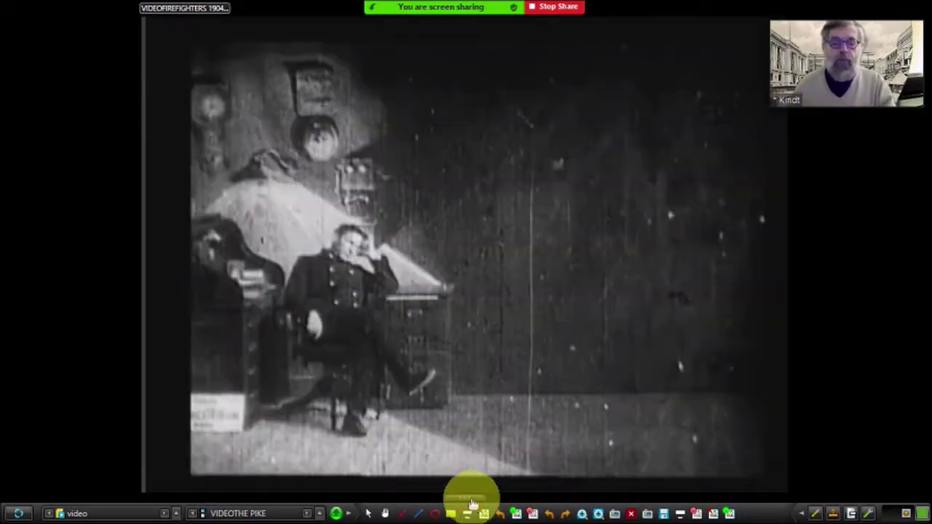
- Play the firefighters clip, jump ahead to three further points, pause it, and clear it from the presentation
key("space")
mouse_move(469, 493)
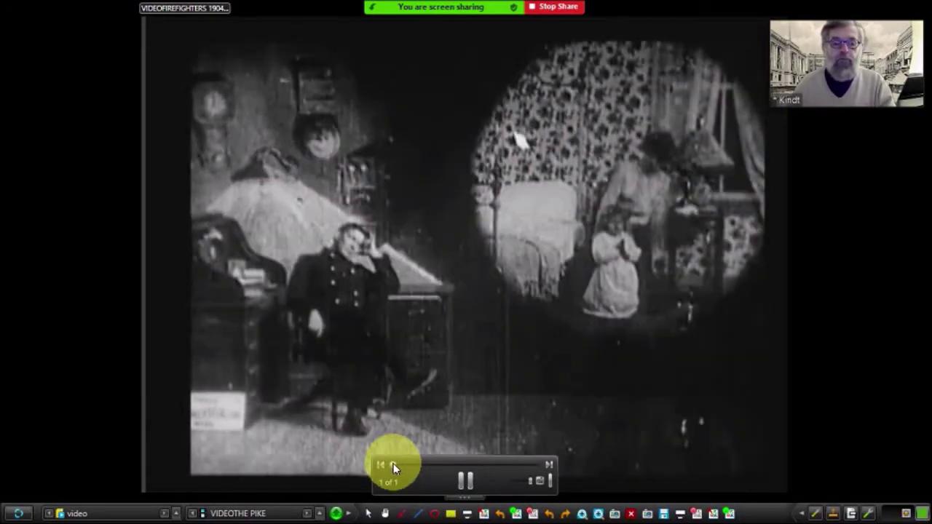
left_click_drag(393, 463, 439, 464)
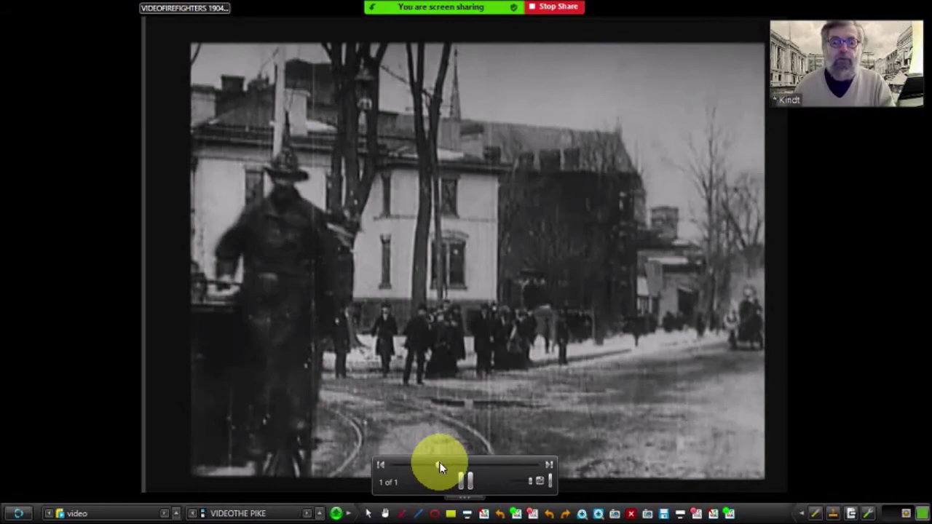
left_click(481, 463)
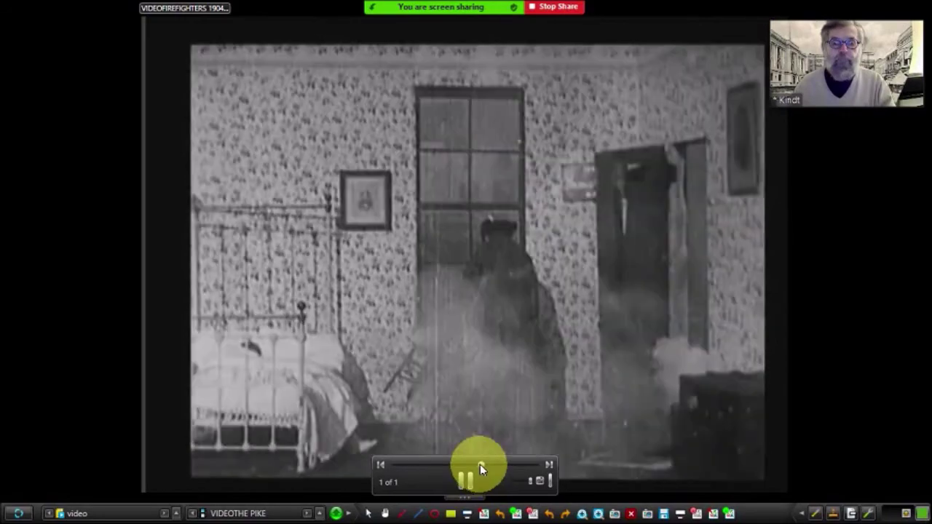
left_click_drag(479, 463, 505, 463)
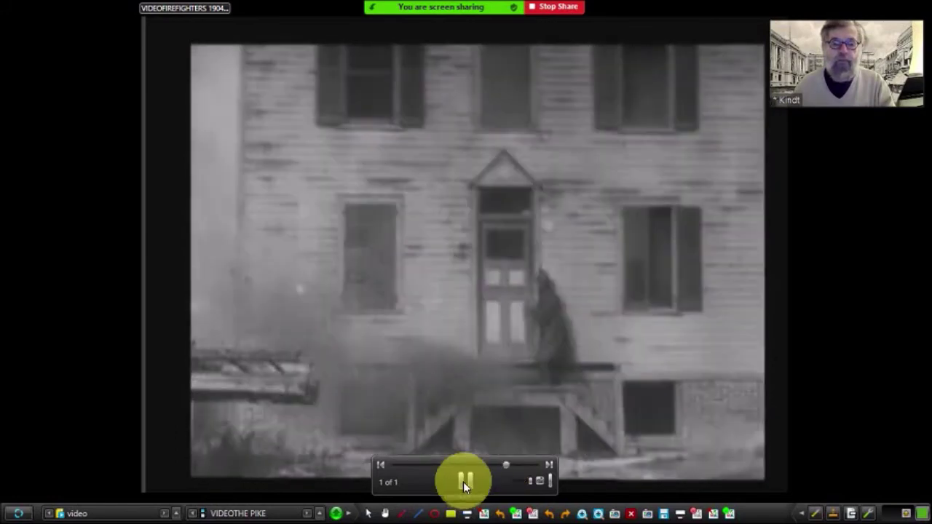
left_click(464, 481)
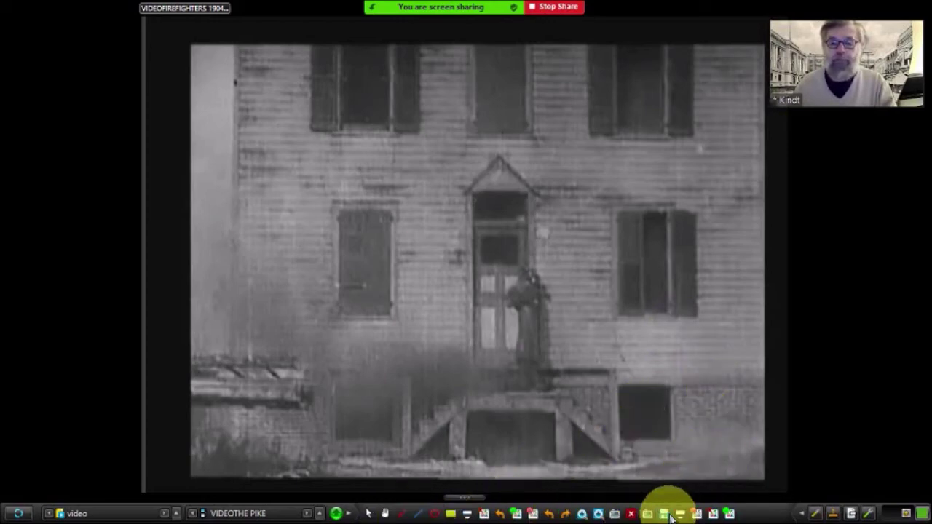
left_click(634, 515)
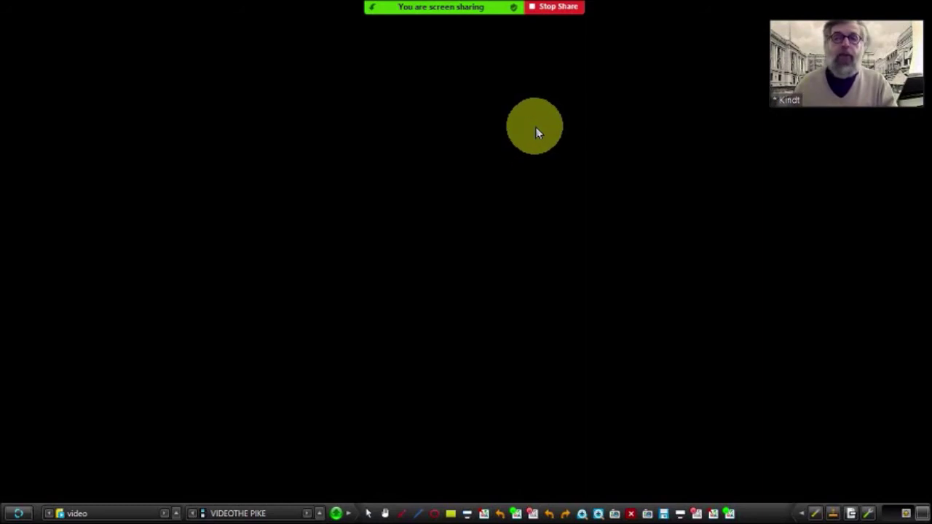
- Stop sharing the presentation in the Zoom meeting, and turn the camera video off and on again
left_click(558, 6)
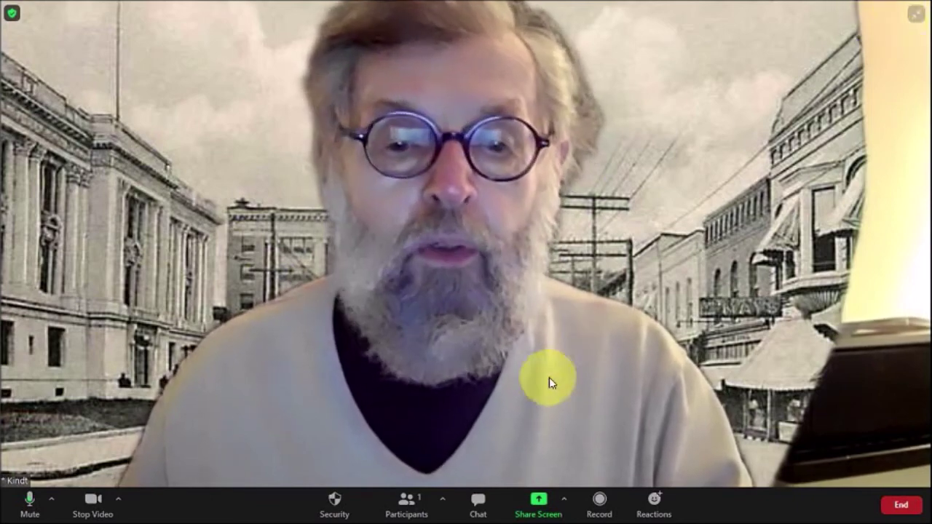
left_click(117, 511)
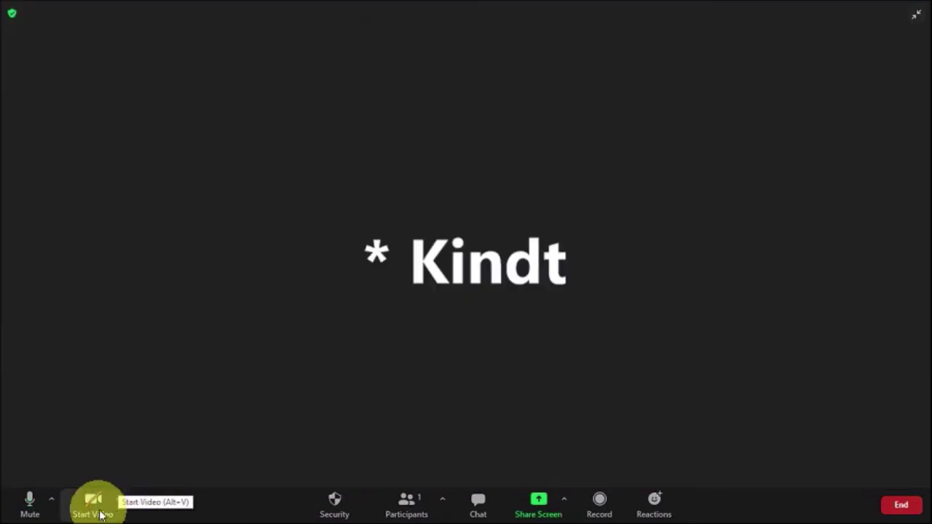
left_click(106, 517)
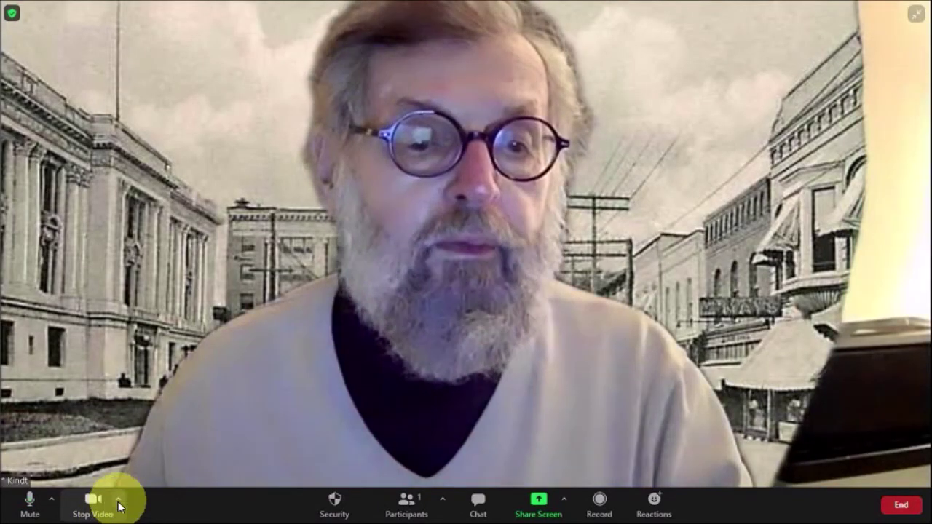
- Set the World's Fair photo D80841 as the Zoom virtual background
left_click(120, 503)
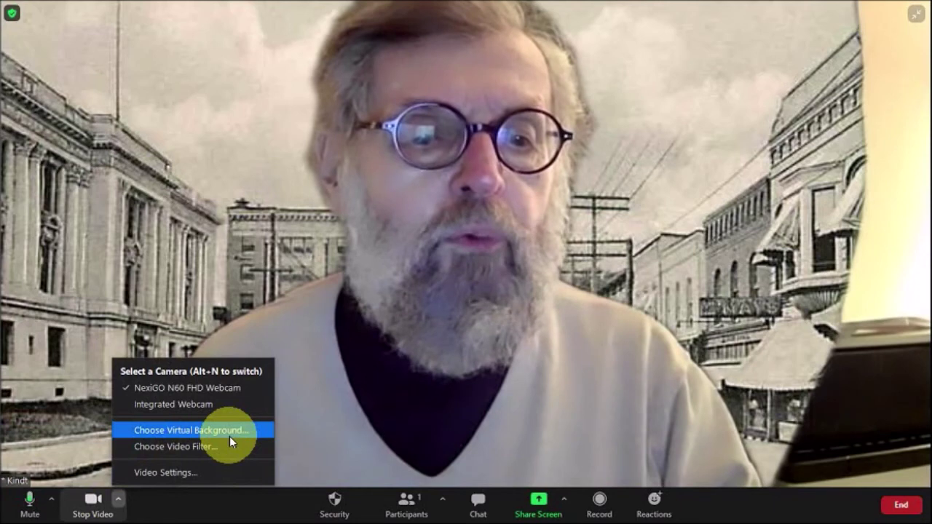
left_click(173, 480)
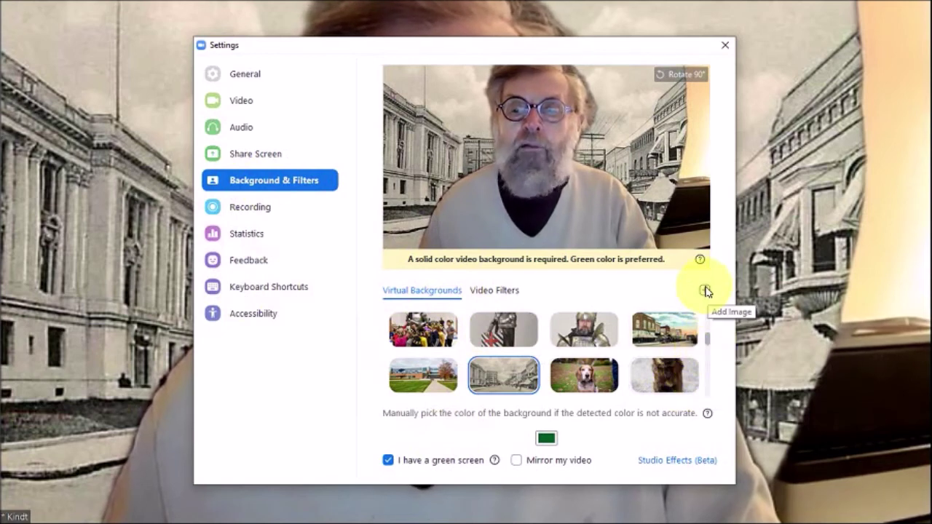
left_click_drag(710, 345, 719, 399)
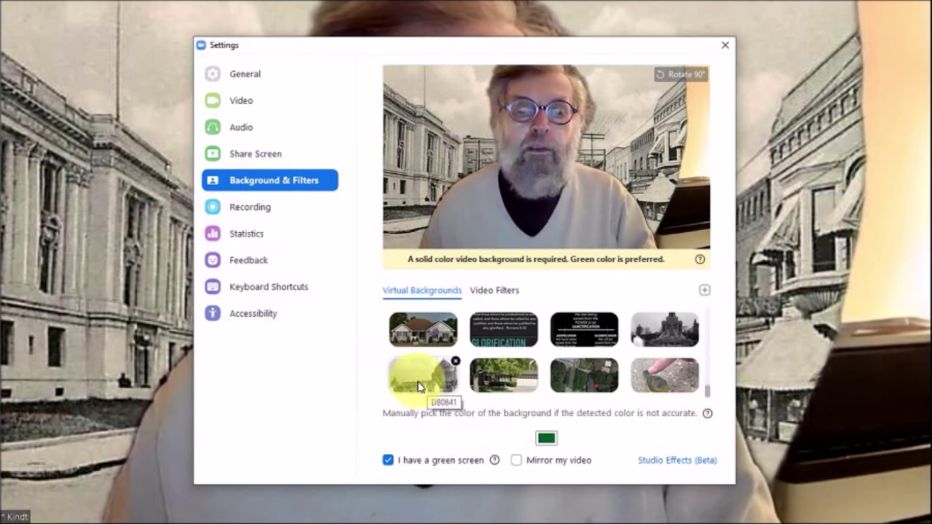
left_click(444, 394)
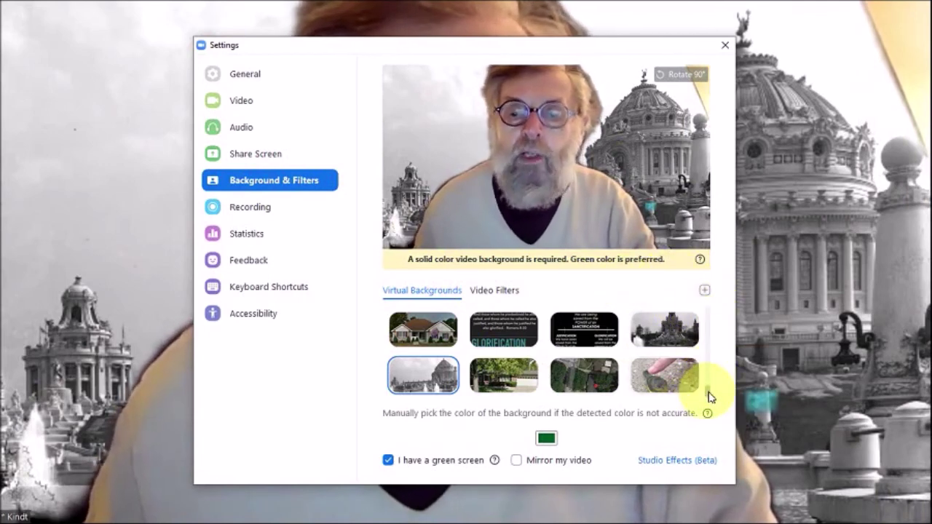
- Turn off the green screen option and move the settings window aside to show the plain camera video, then bring it back
left_click_drag(709, 397, 711, 317)
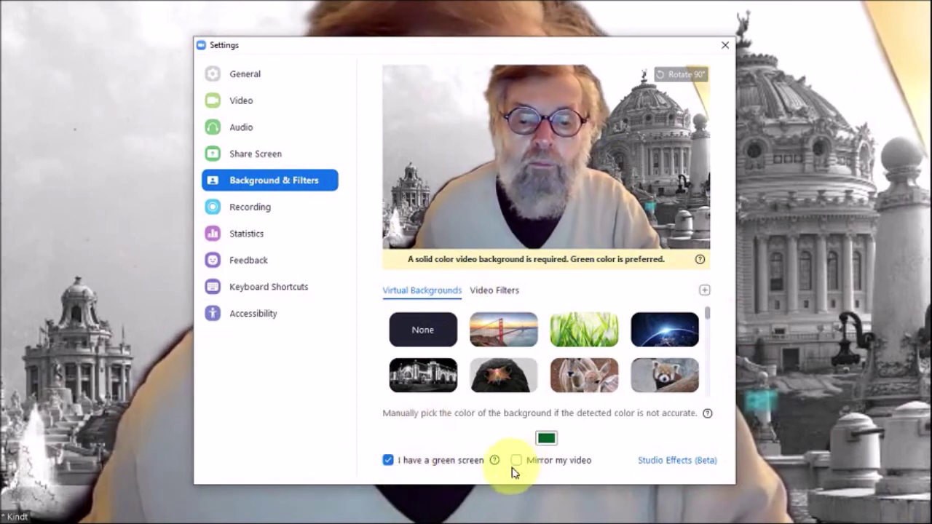
left_click(388, 461)
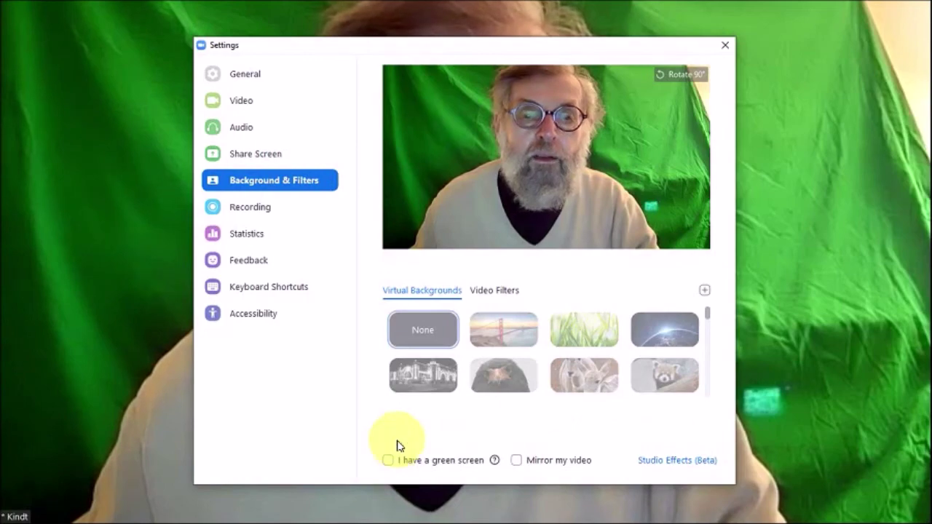
left_click_drag(380, 44, 439, 330)
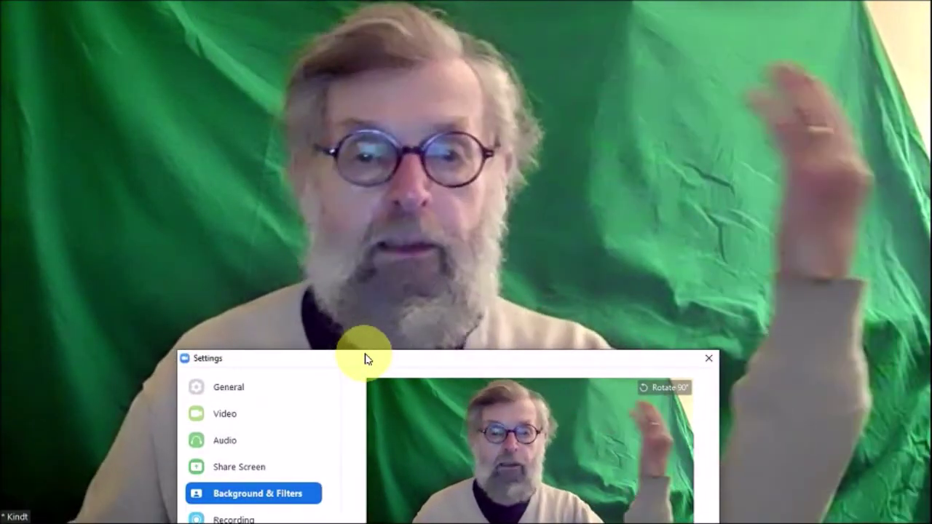
left_click_drag(366, 358, 410, 51)
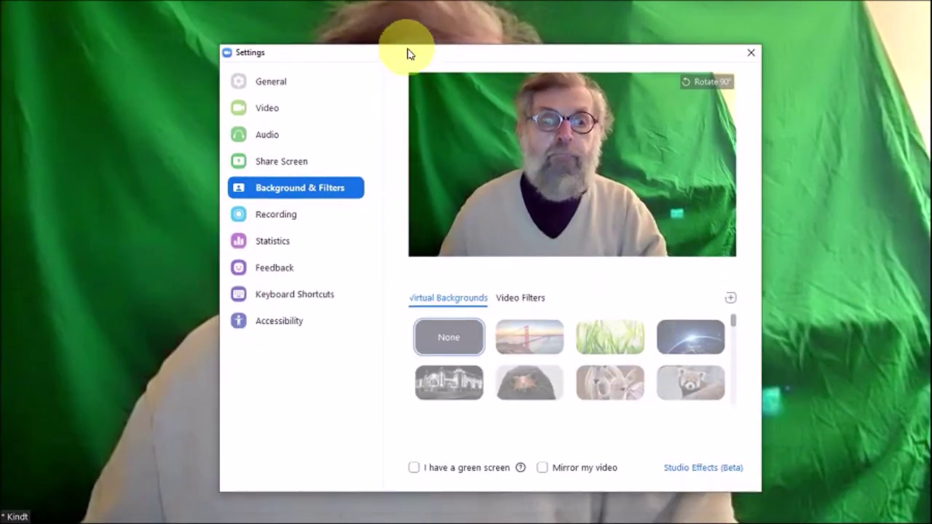
- Turn the green screen option back on and apply the Golden Gate Bridge virtual background
left_click(413, 469)
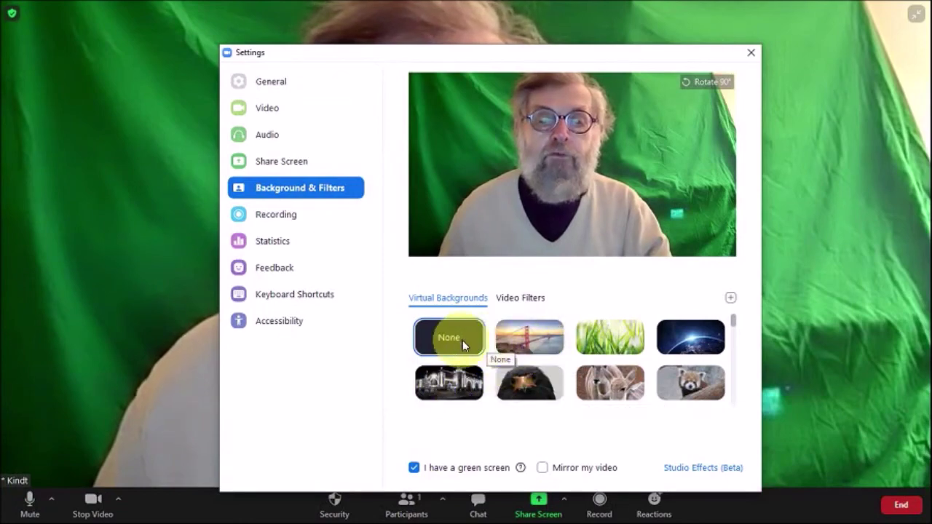
left_click(531, 339)
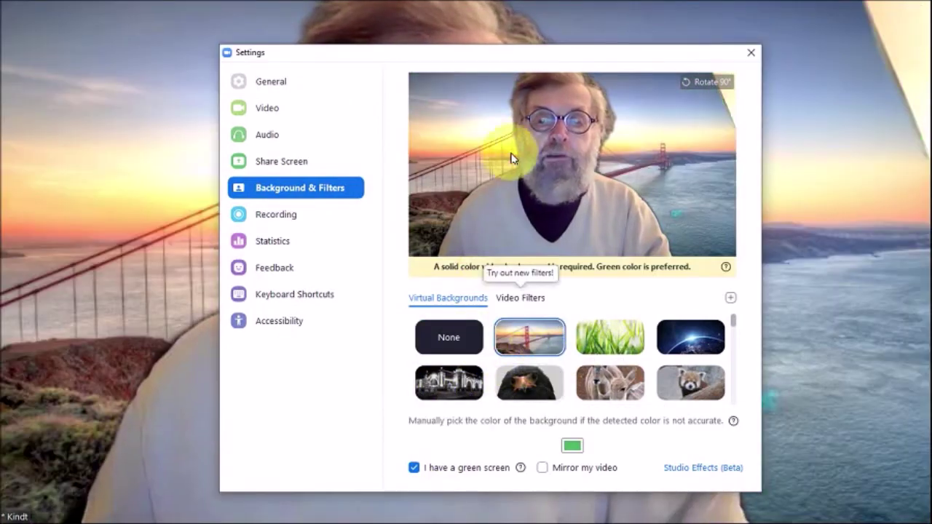
left_click_drag(520, 56, 461, 43)
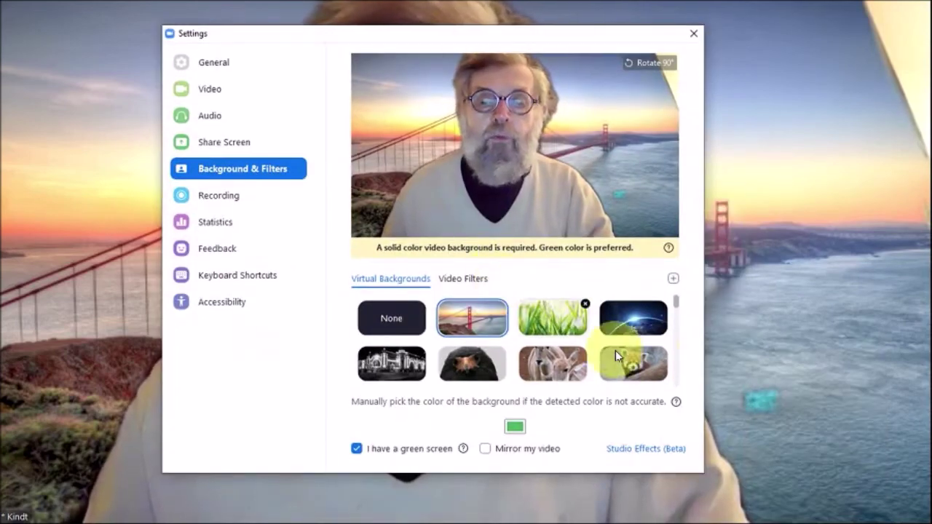
- Look through the whole collection of saved virtual backgrounds and return to its beginning
scroll(563, 313, "down", 3)
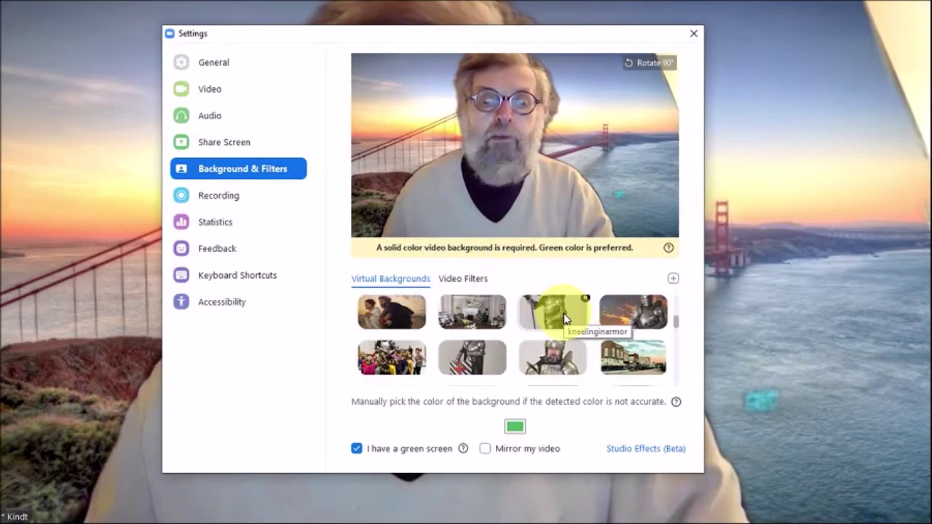
scroll(565, 319, "down", 2)
scroll(565, 319, "down", 1)
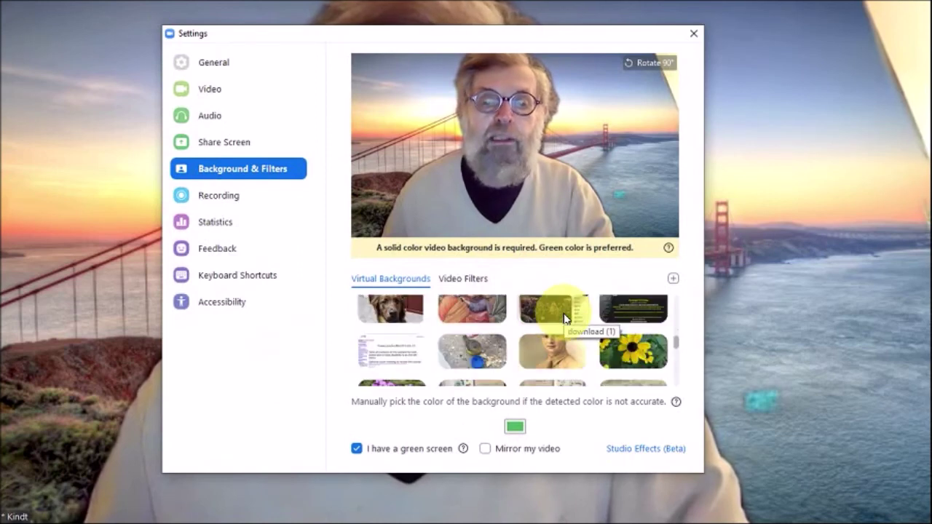
scroll(565, 319, "down", 1)
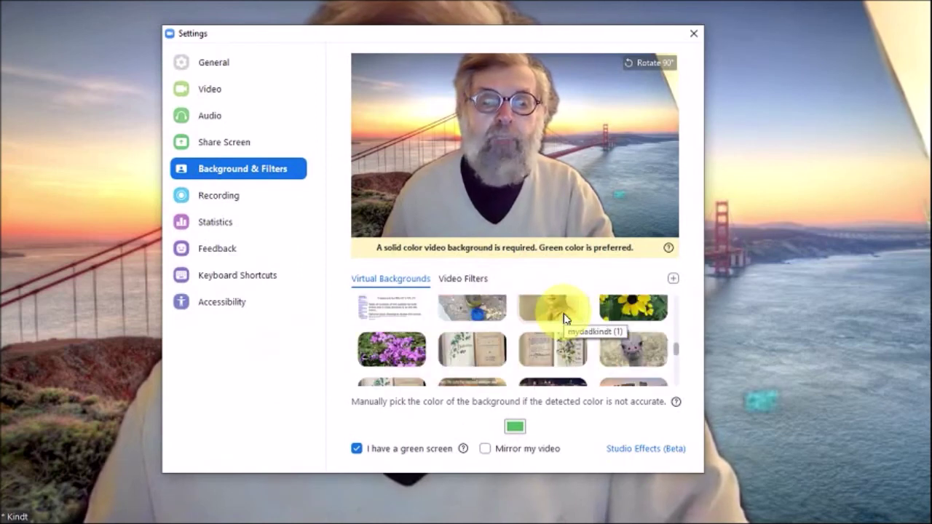
scroll(565, 319, "down", 1)
scroll(565, 319, "down", 2)
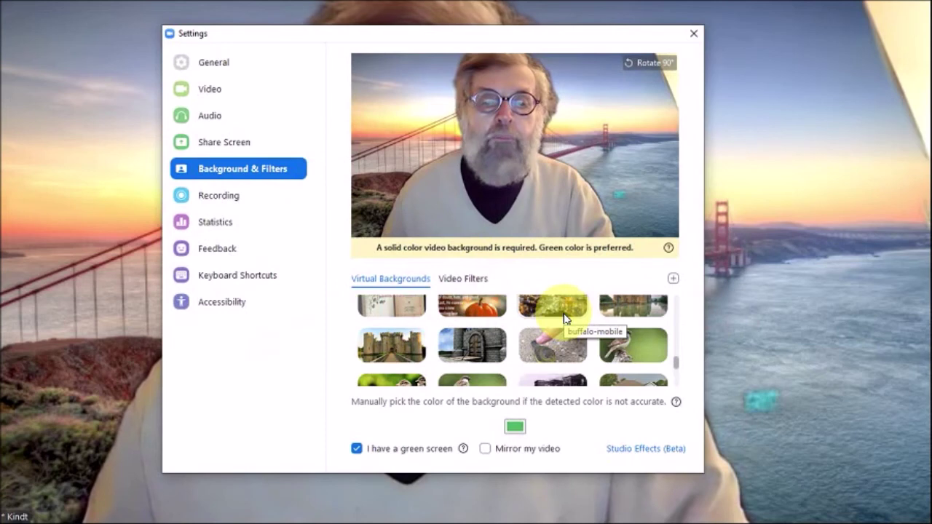
scroll(565, 318, "down", 1)
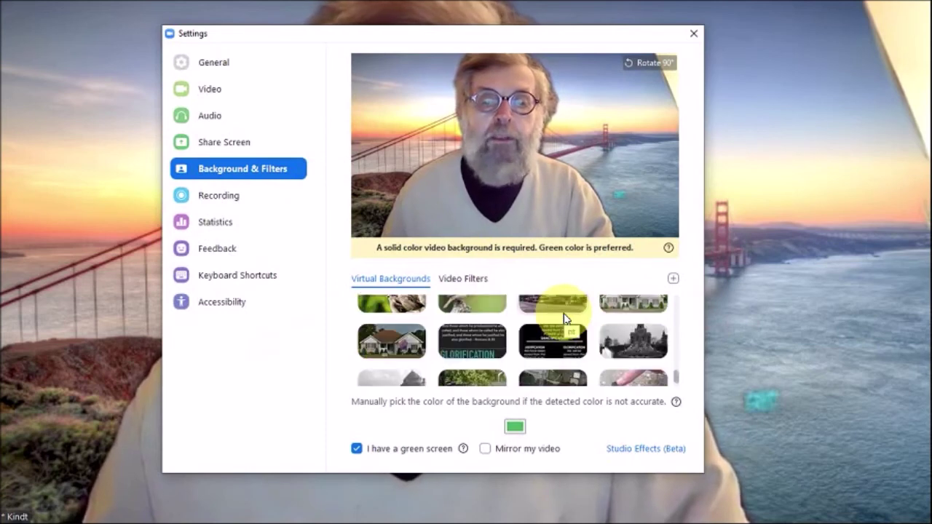
scroll(565, 318, "down", 1)
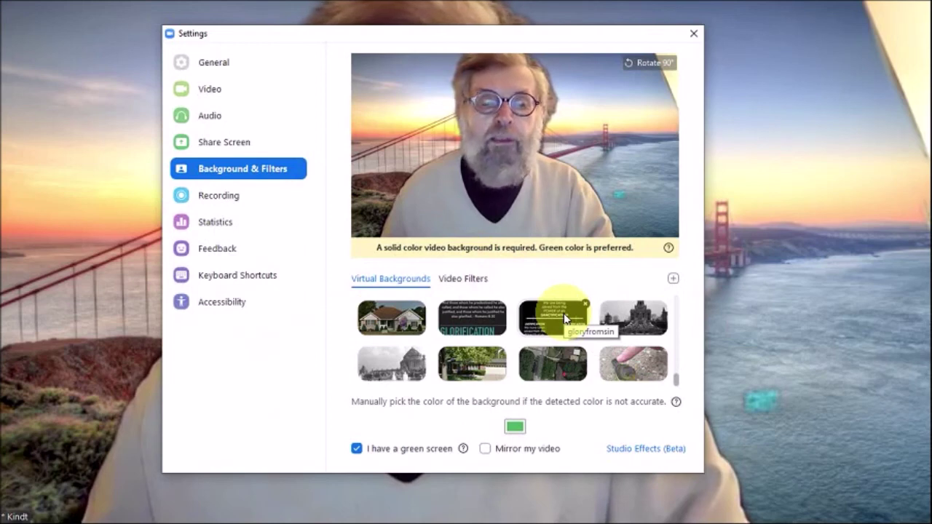
scroll(561, 325, "up", 3)
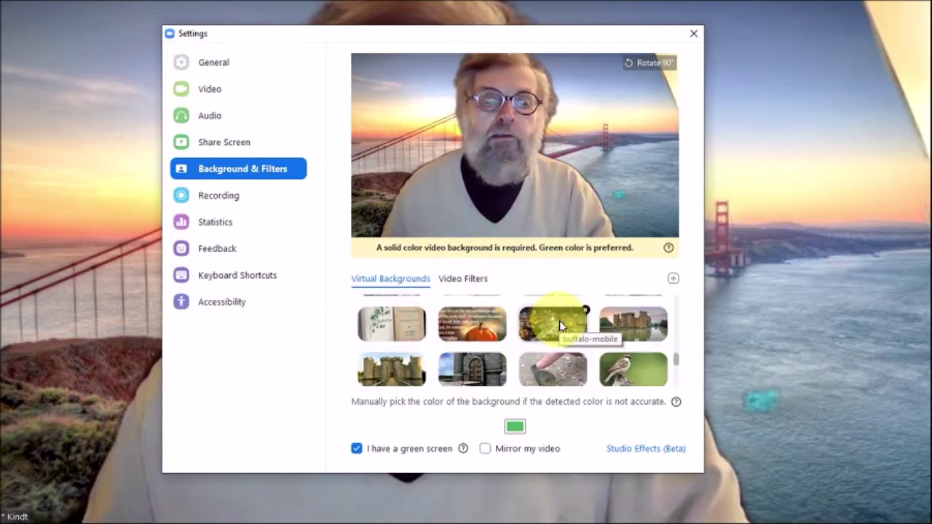
scroll(561, 326, "up", 3)
scroll(560, 326, "up", 3)
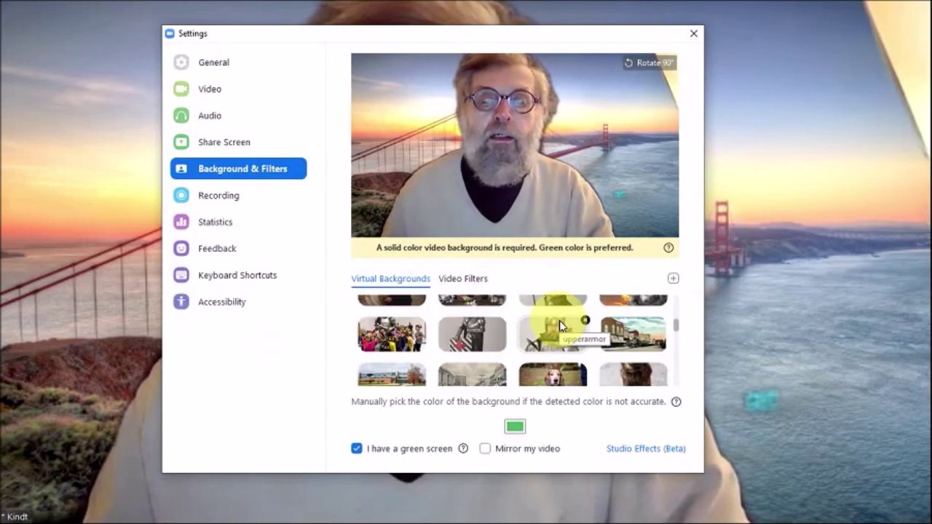
scroll(561, 326, "up", 4)
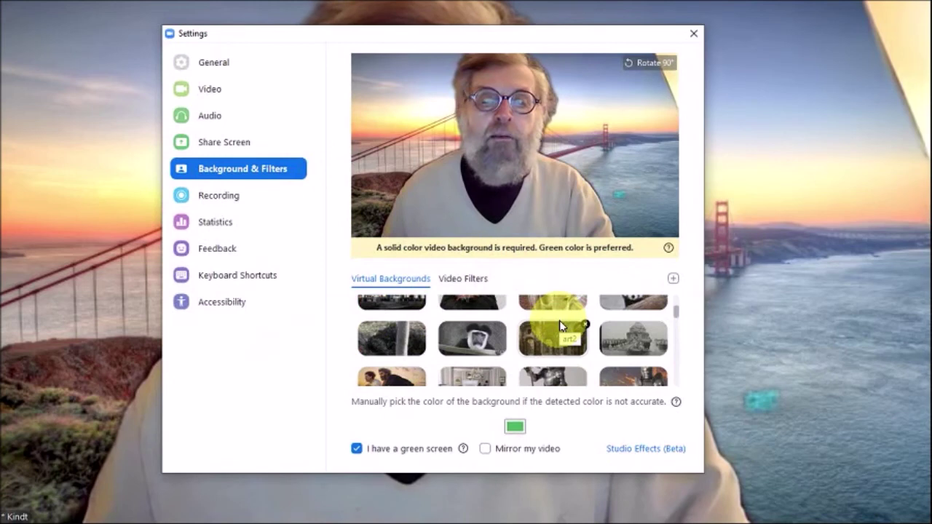
scroll(561, 325, "up", 3)
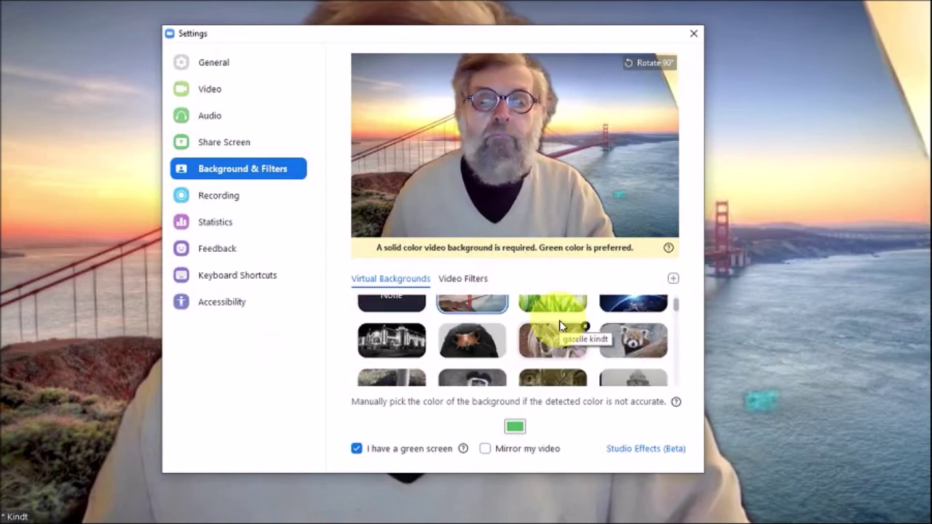
scroll(561, 325, "up", 1)
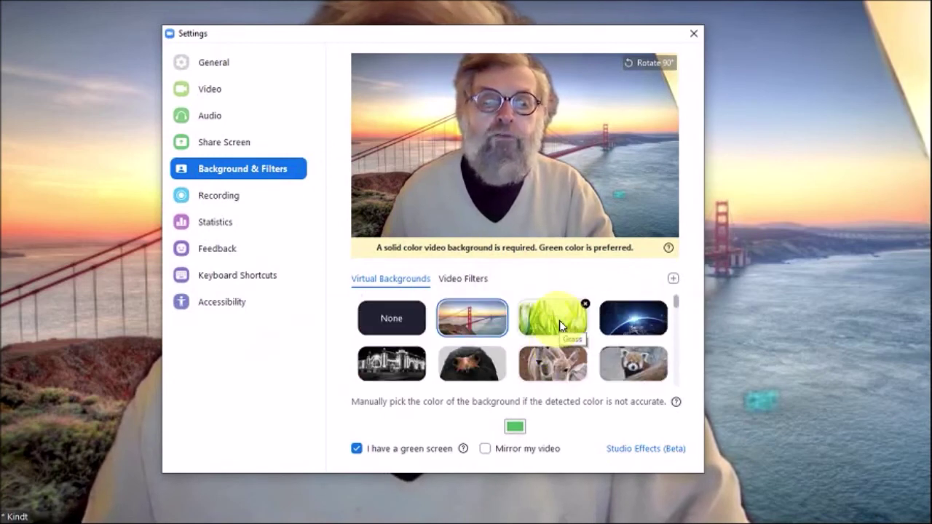
- Try the black-and-white monkey, course website, grey-headed animal and botanical booklet images one after another as virtual backgrounds
scroll(561, 326, "down", 1)
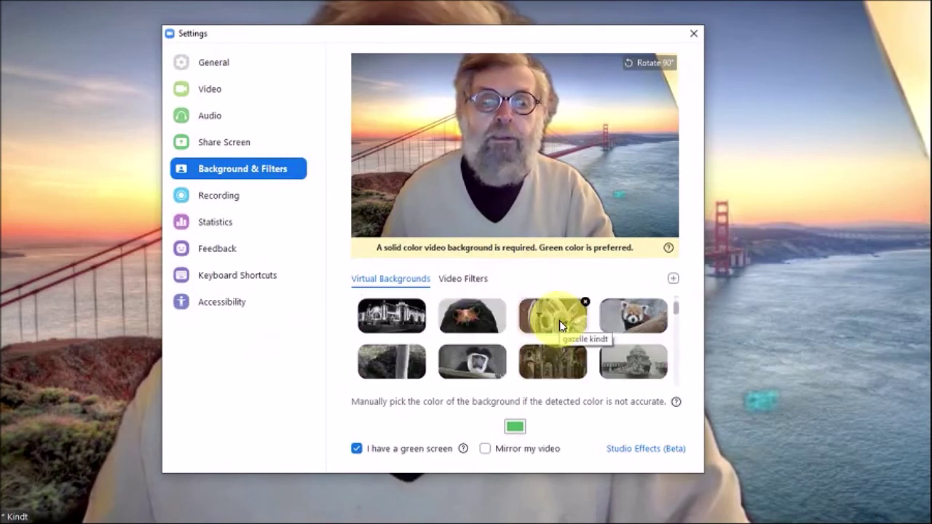
left_click(486, 366)
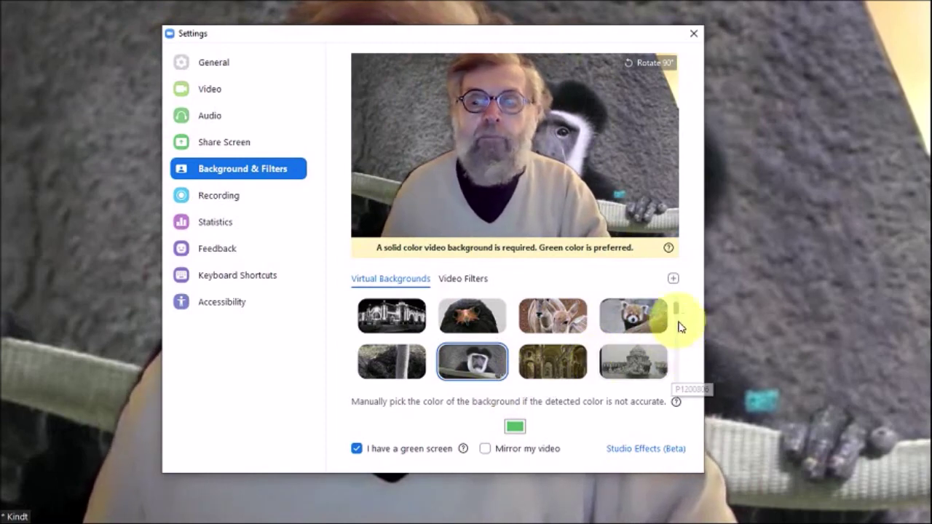
left_click_drag(676, 312, 678, 342)
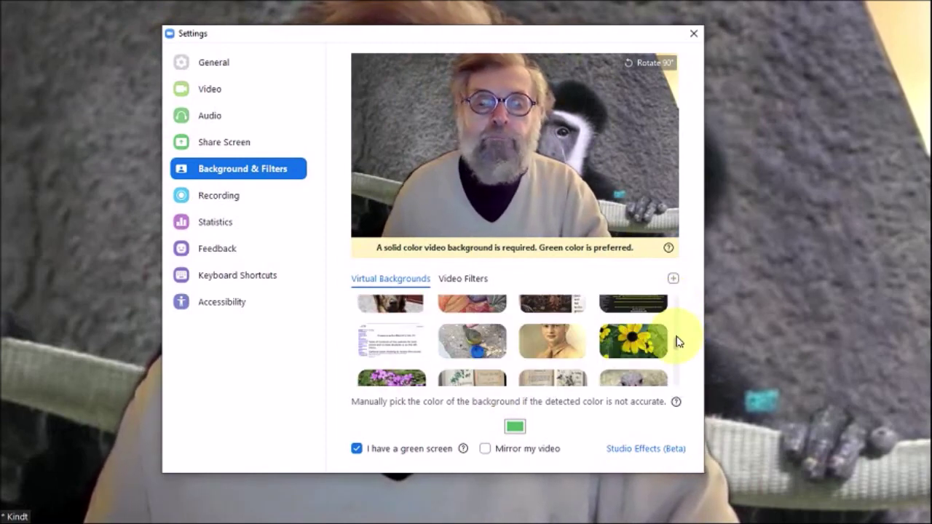
scroll(677, 346, "down", 1)
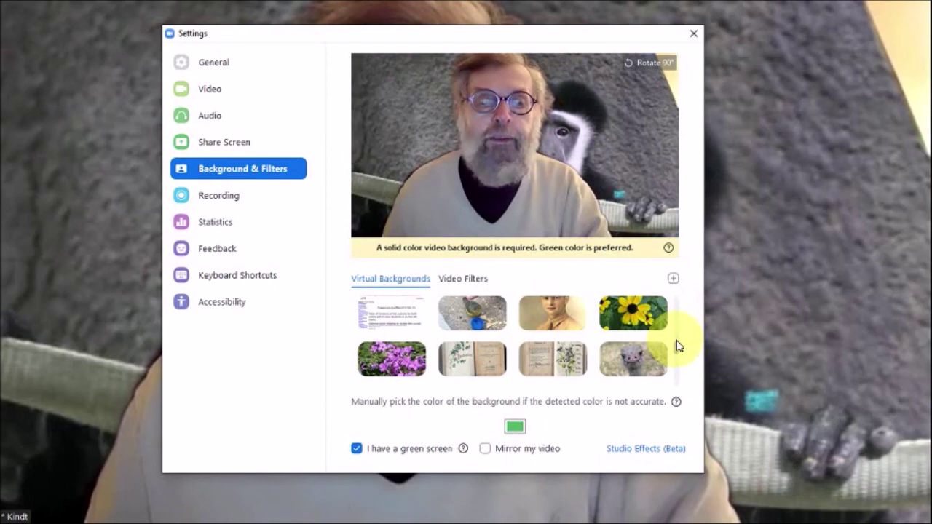
left_click(374, 319)
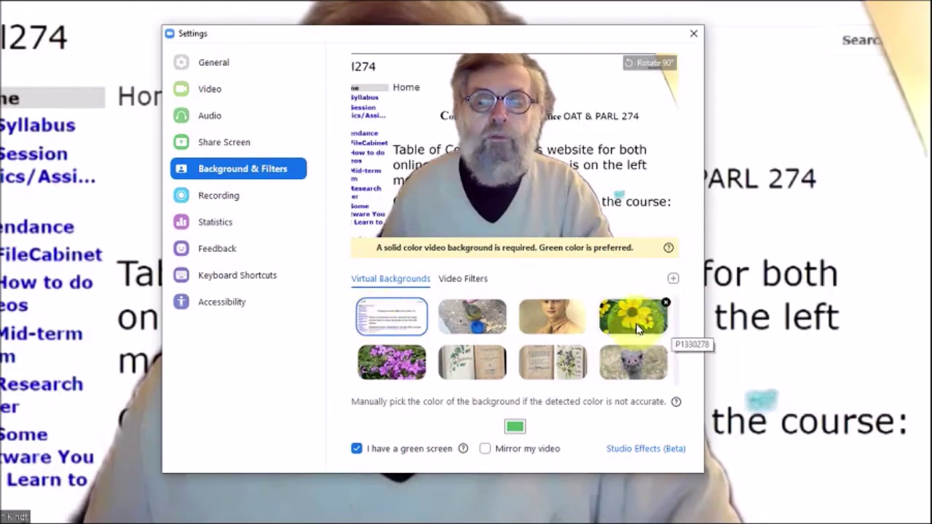
left_click(628, 364)
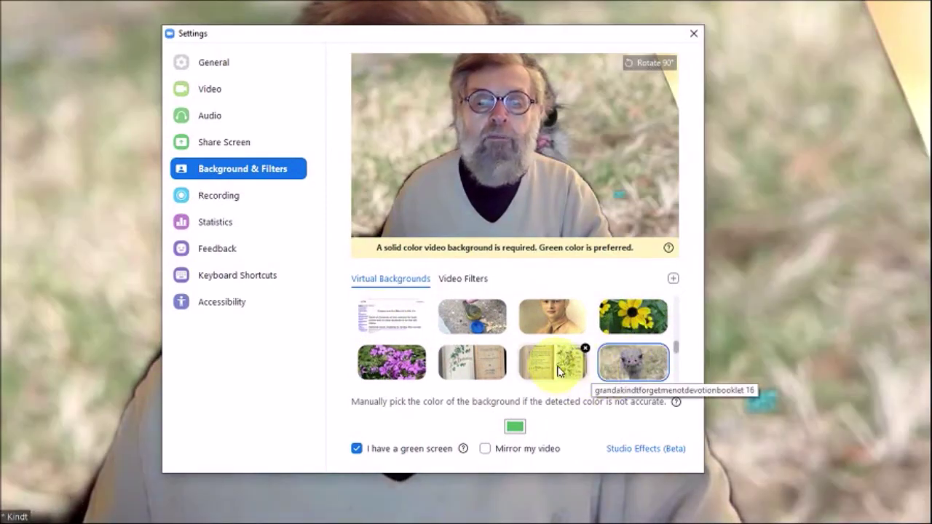
left_click(560, 371)
- Apply the yellow flower photo P1330278 as the virtual background and close the settings
left_click(623, 314)
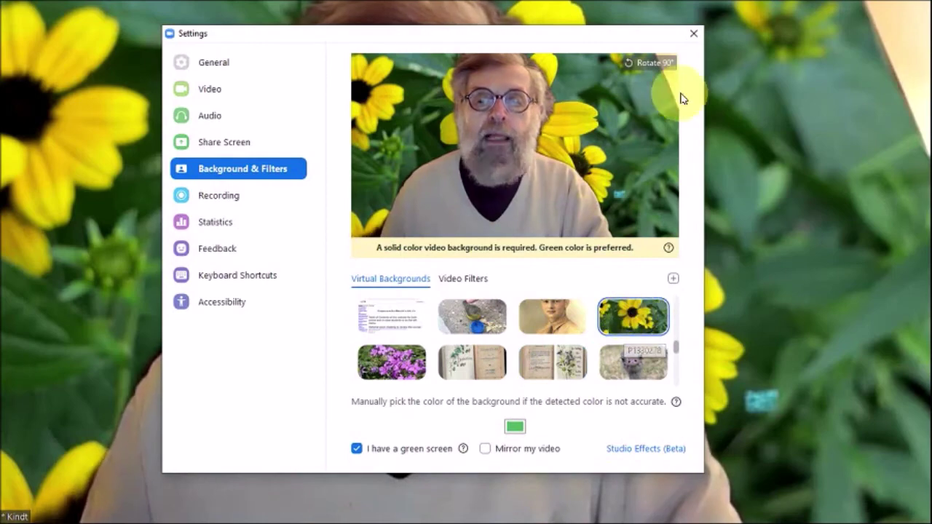
left_click(694, 30)
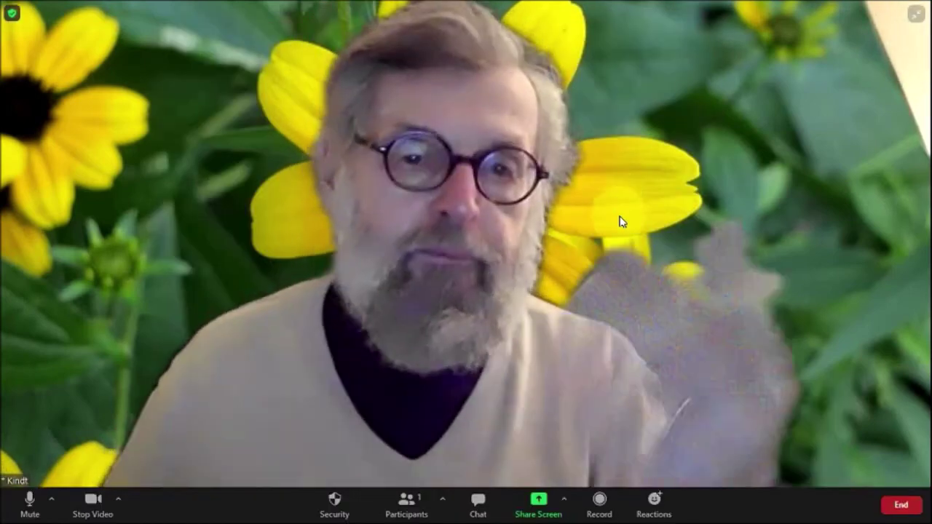